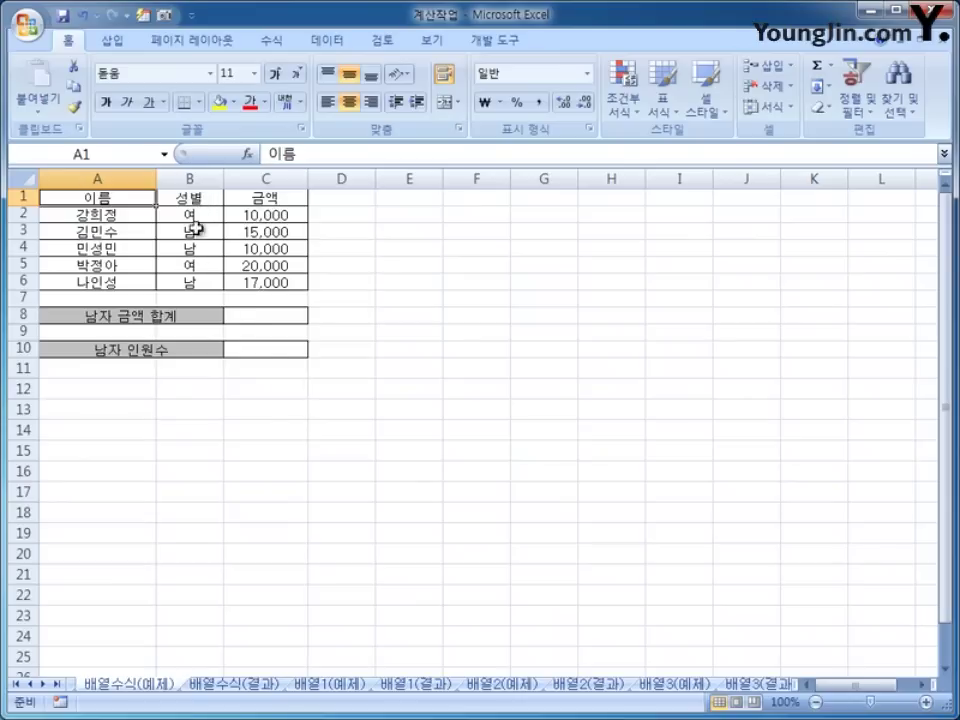
pyautogui.moveTo(193, 214); pyautogui.dragTo(193, 281)
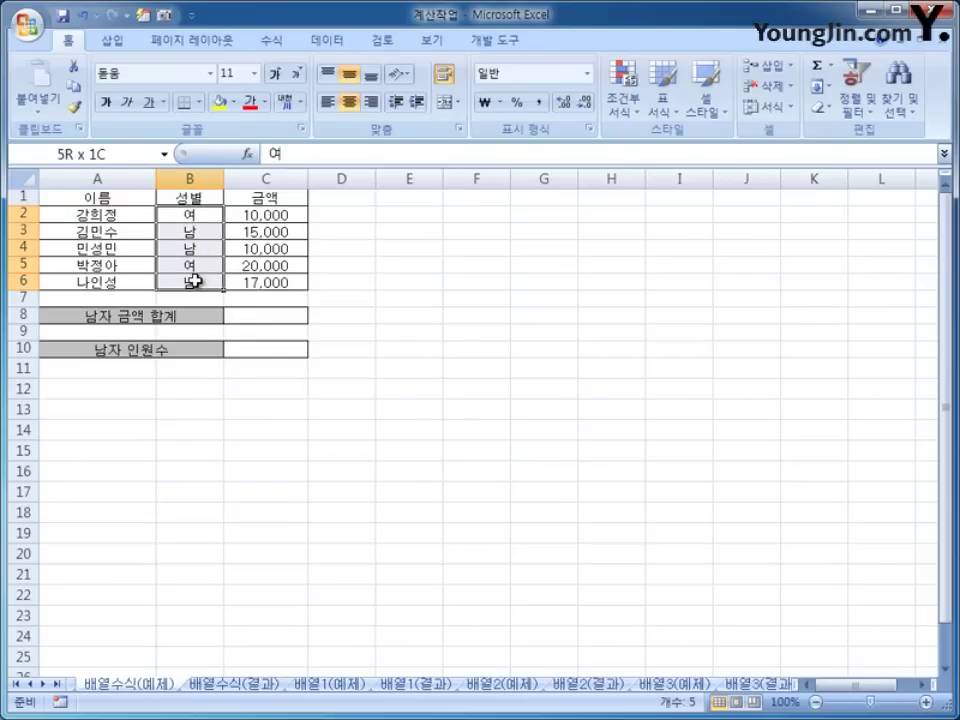
pyautogui.click(258, 319)
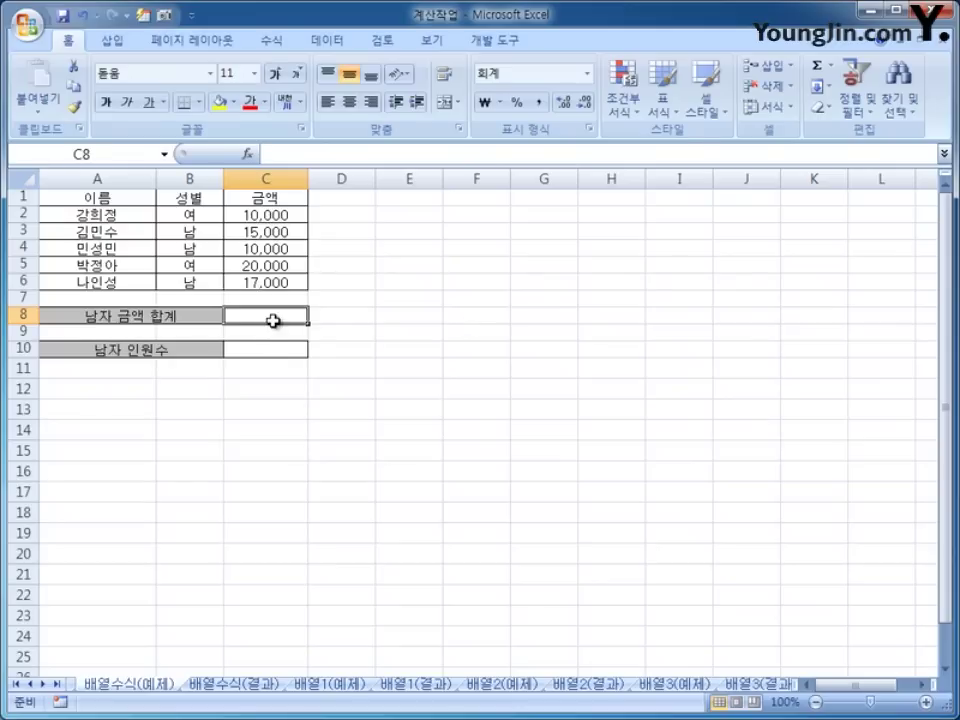
pyautogui.moveTo(118, 197); pyautogui.dragTo(251, 282)
# Start a SUM formula in C8 with a nested condition on the gender range: =sum((B2:B6
pyautogui.click(262, 315)
pyautogui.write('=')
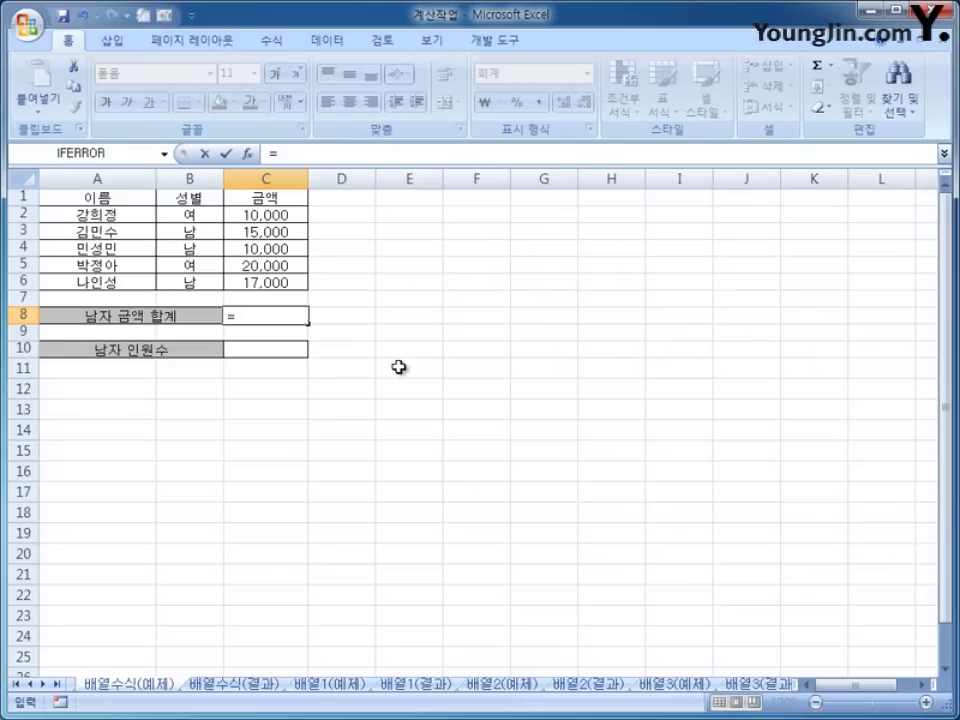
pyautogui.write('ㄴ')
pyautogui.press('BackSpace')
pyautogui.press('Hangul')
pyautogui.write('sum(')
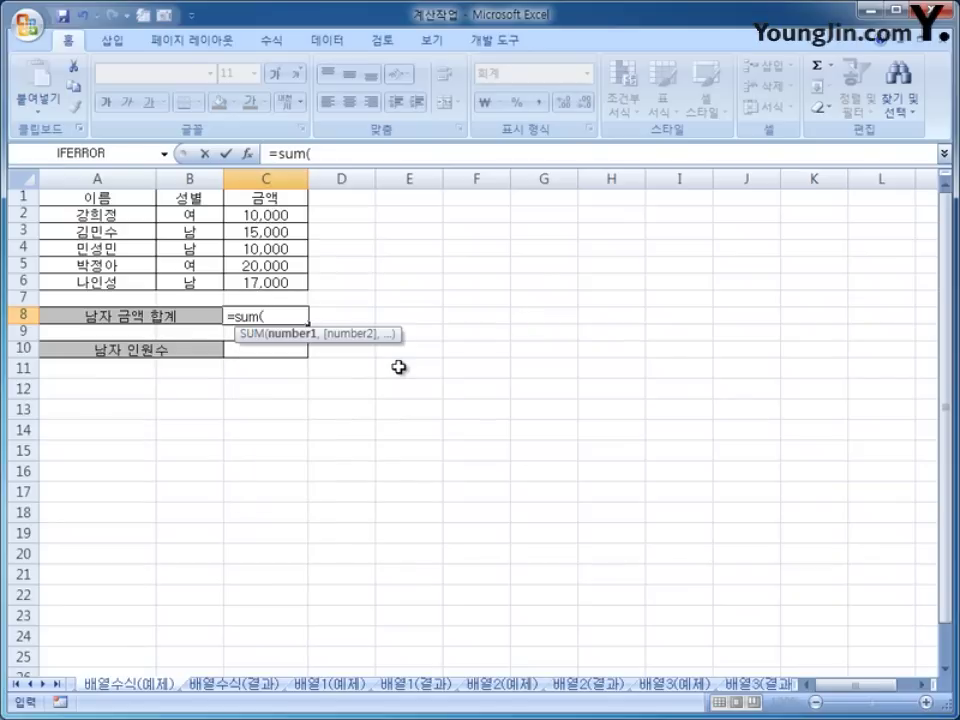
pyautogui.write('(')
pyautogui.click(198, 220)
pyautogui.moveTo(198, 220); pyautogui.dragTo(197, 279)
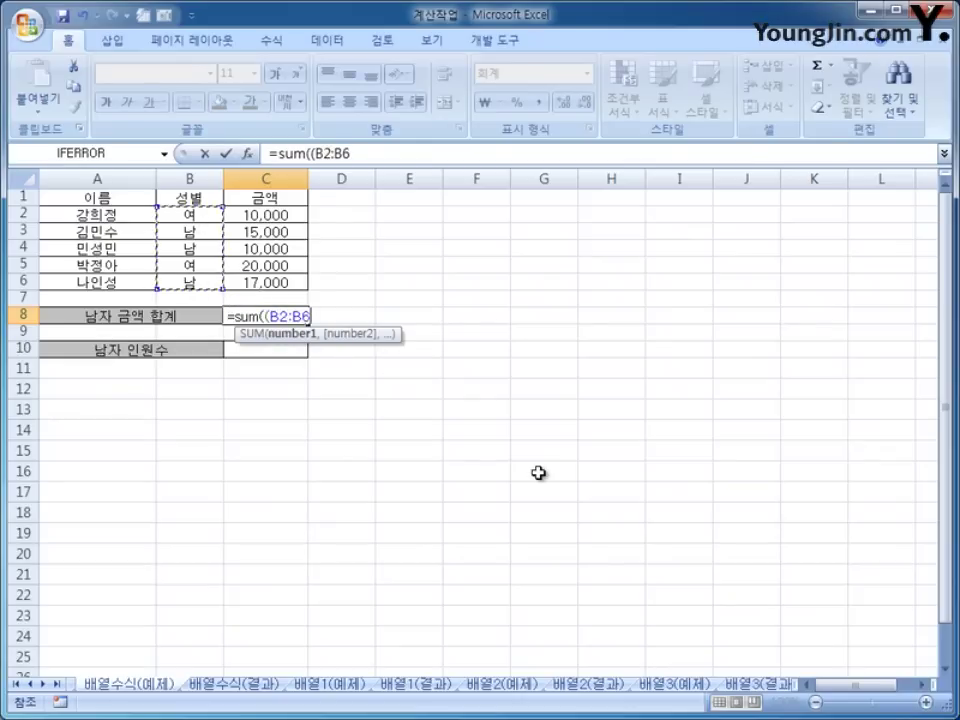
# Finish the C8 formula as =sum((B2:B6="남")*C2:C6) and enter it as a regular formula
pyautogui.write('="s')
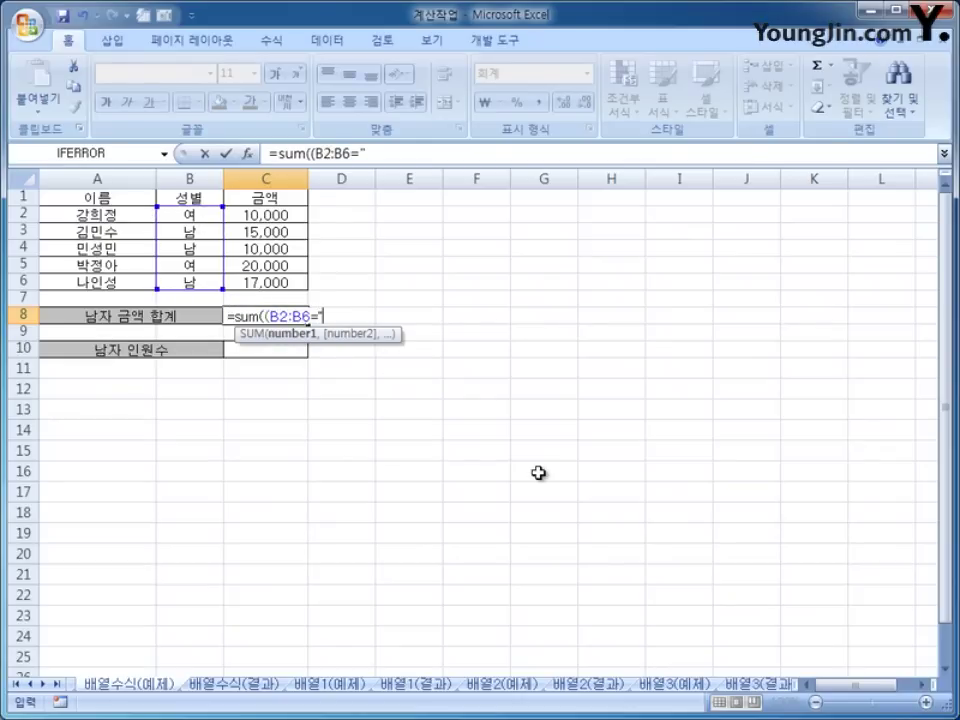
pyautogui.press('BackSpace')
pyautogui.press('Hangul')
pyautogui.write('남")')
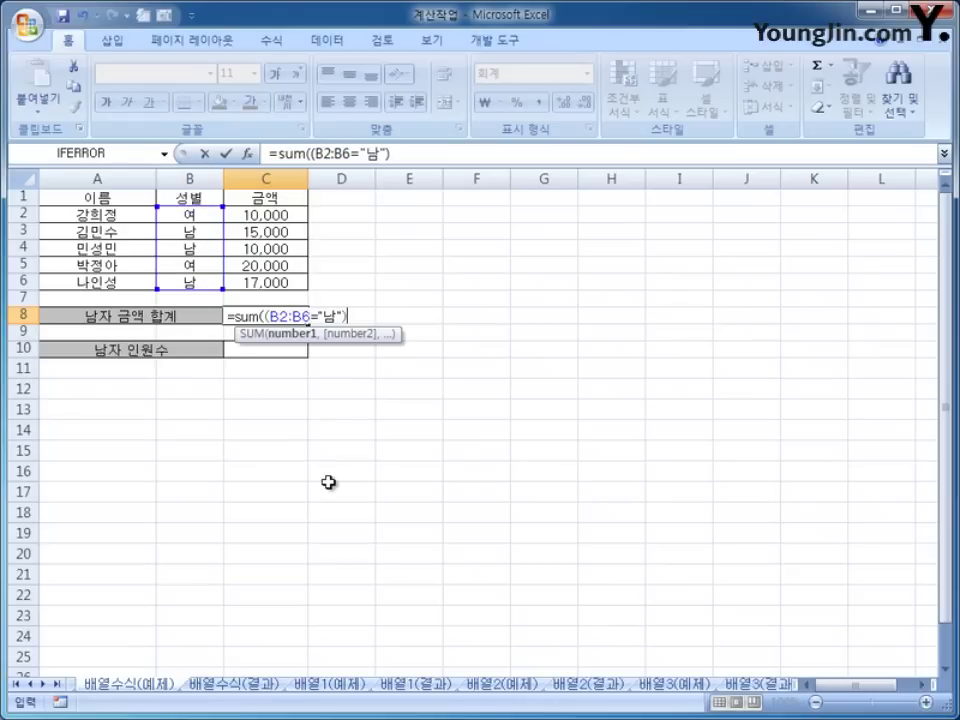
pyautogui.write('*')
pyautogui.moveTo(274, 215); pyautogui.dragTo(296, 280)
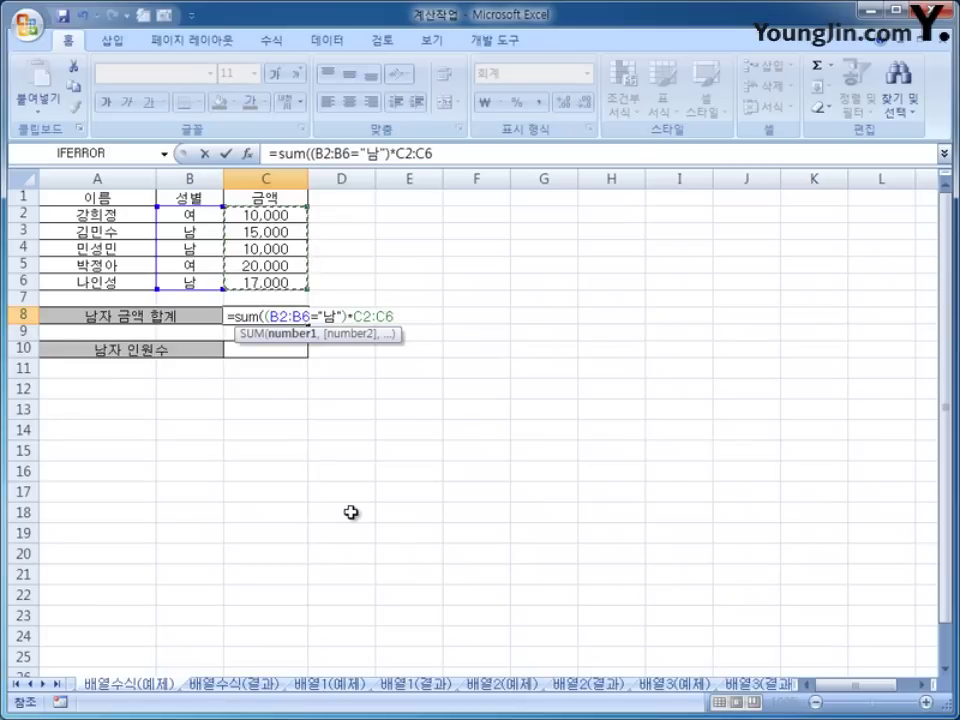
pyautogui.write(')')
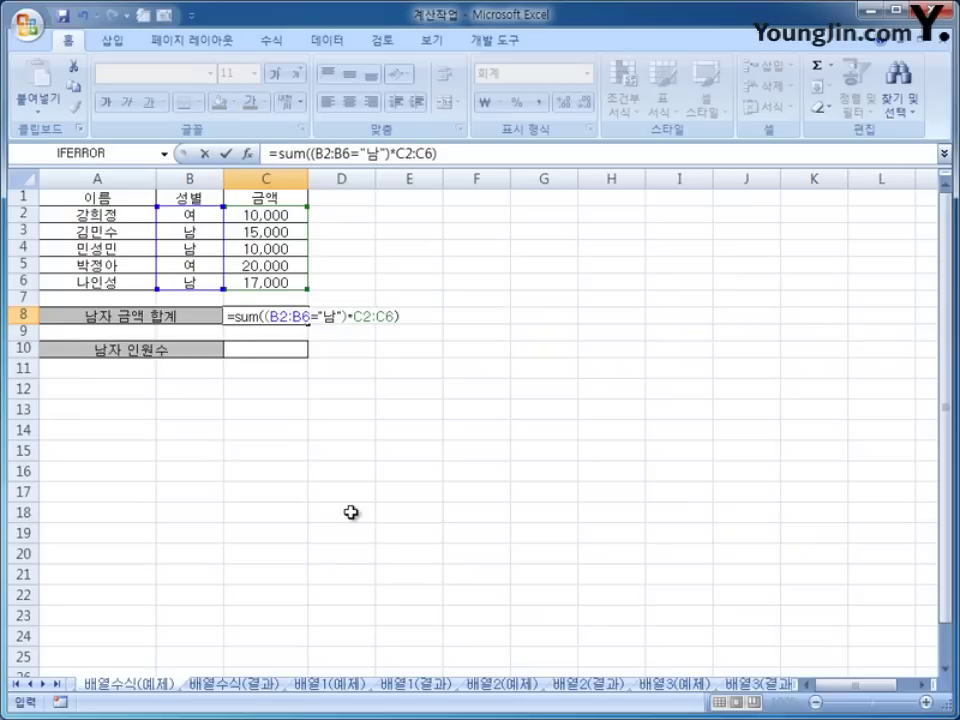
pyautogui.press('Return')
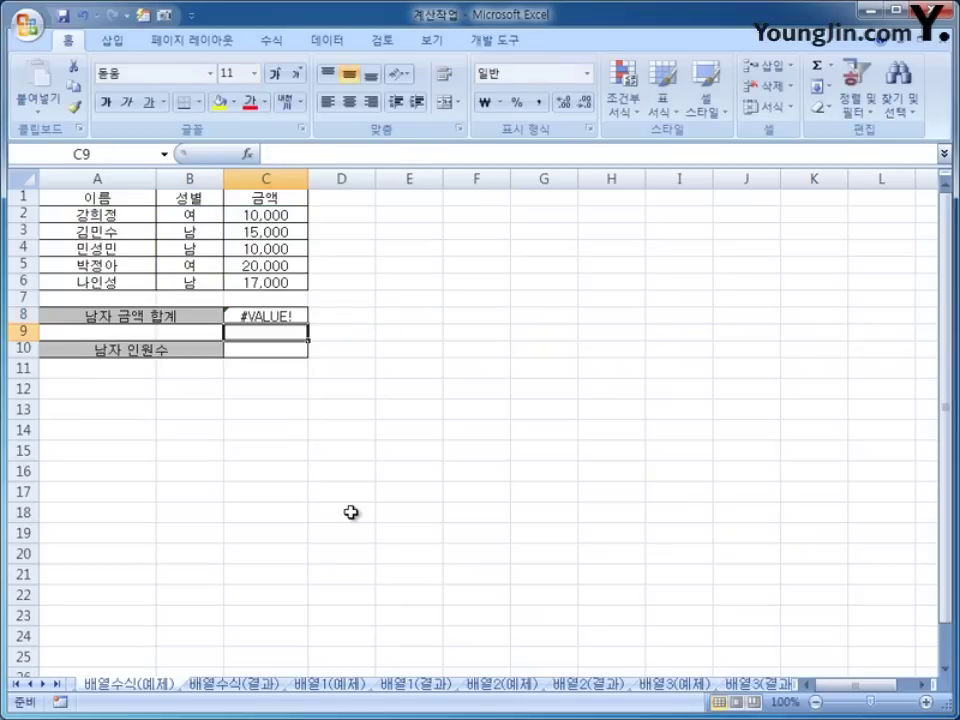
# Re-enter the existing SUM formula in C8 as an array formula
pyautogui.click(296, 317)
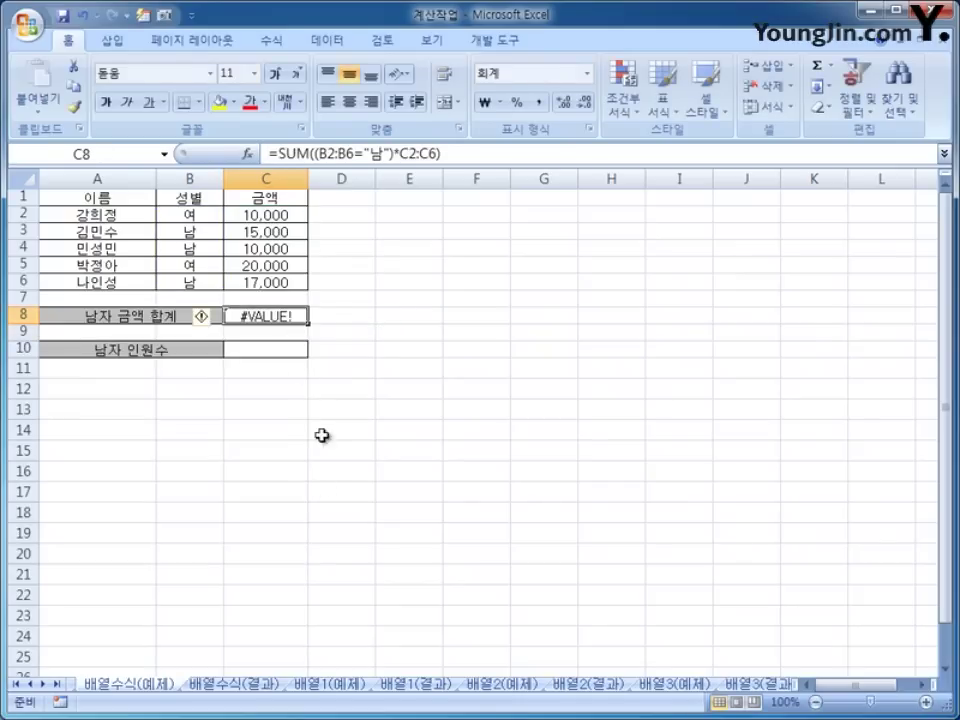
pyautogui.click(452, 156)
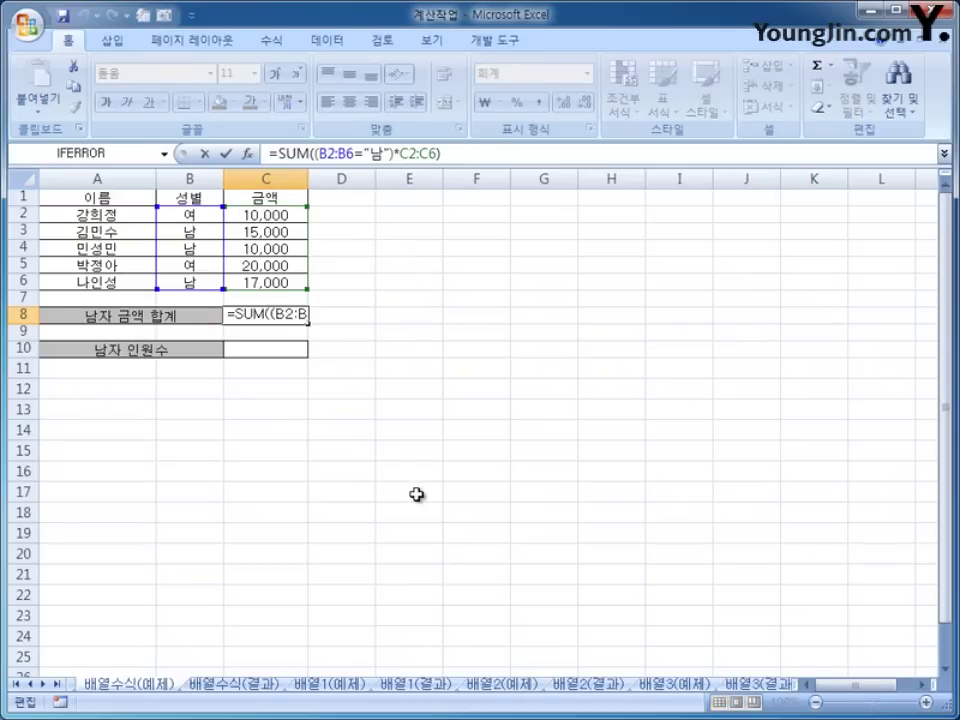
pyautogui.press('End')
pyautogui.hotkey('ctrl', 'shift', 'Return')
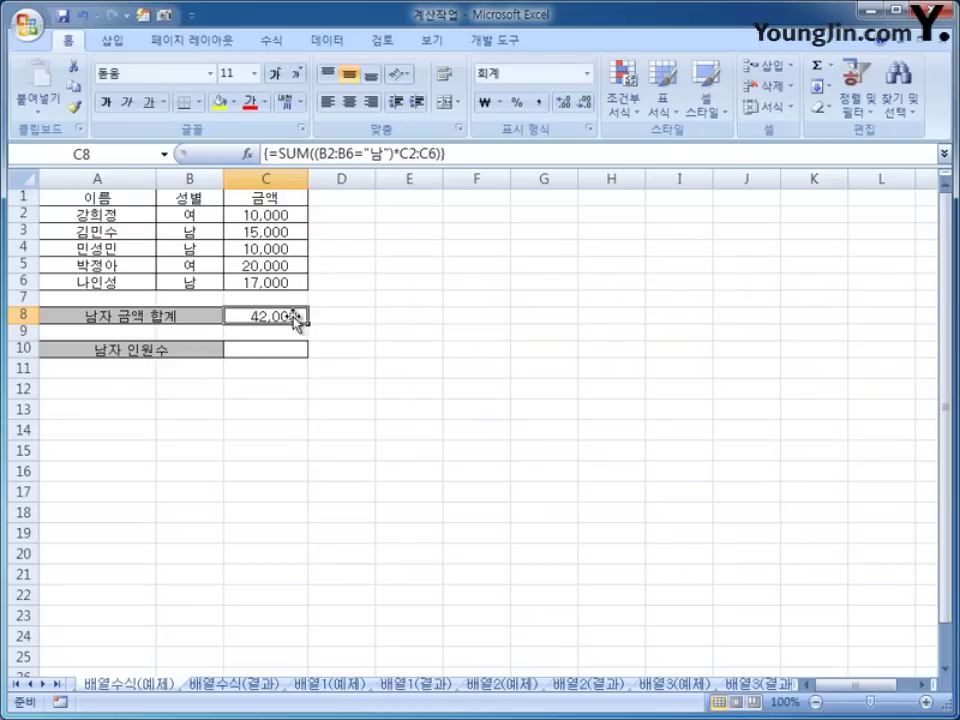
# Start a SUM formula for the male headcount in C10 with a nested reference to B2:B6
pyautogui.click(292, 350)
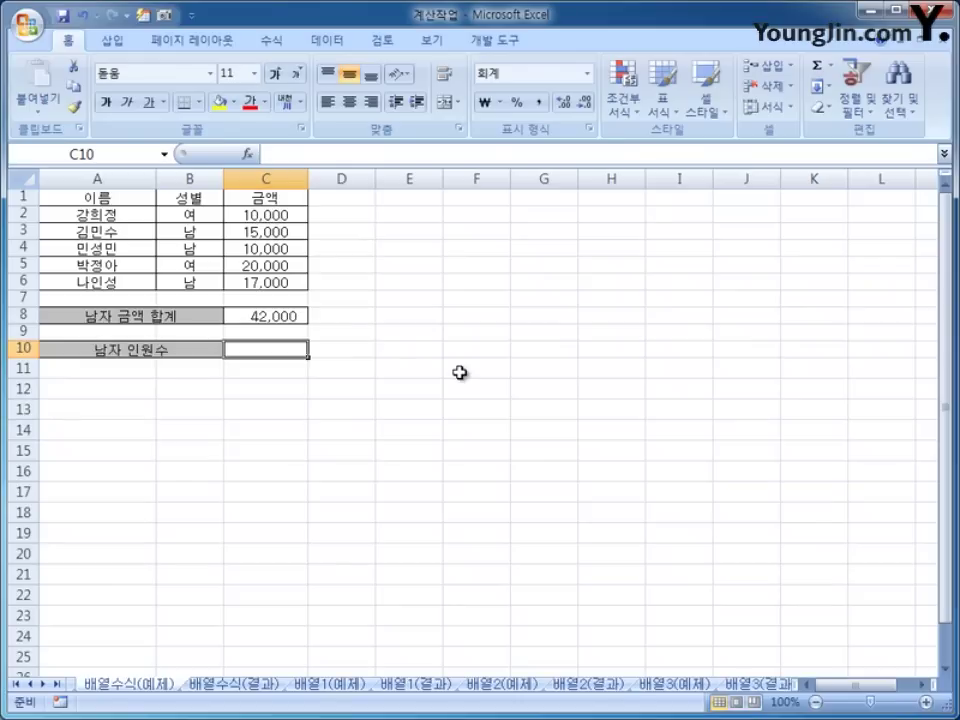
pyautogui.write('=네')
pyautogui.press('BackSpace')
pyautogui.press('BackSpace')
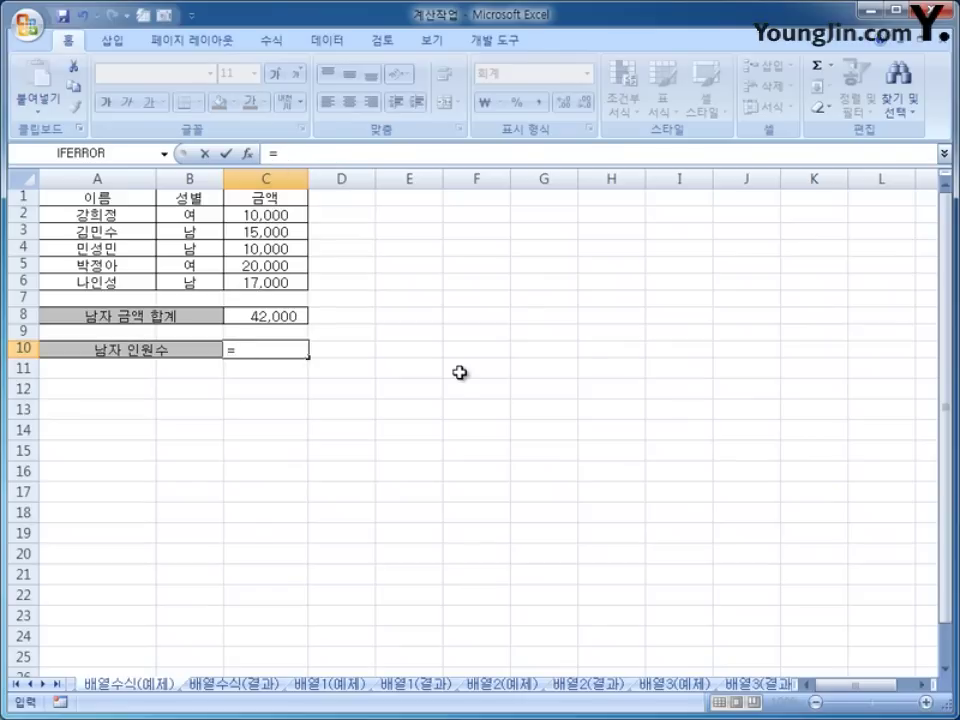
pyautogui.write('sum(')
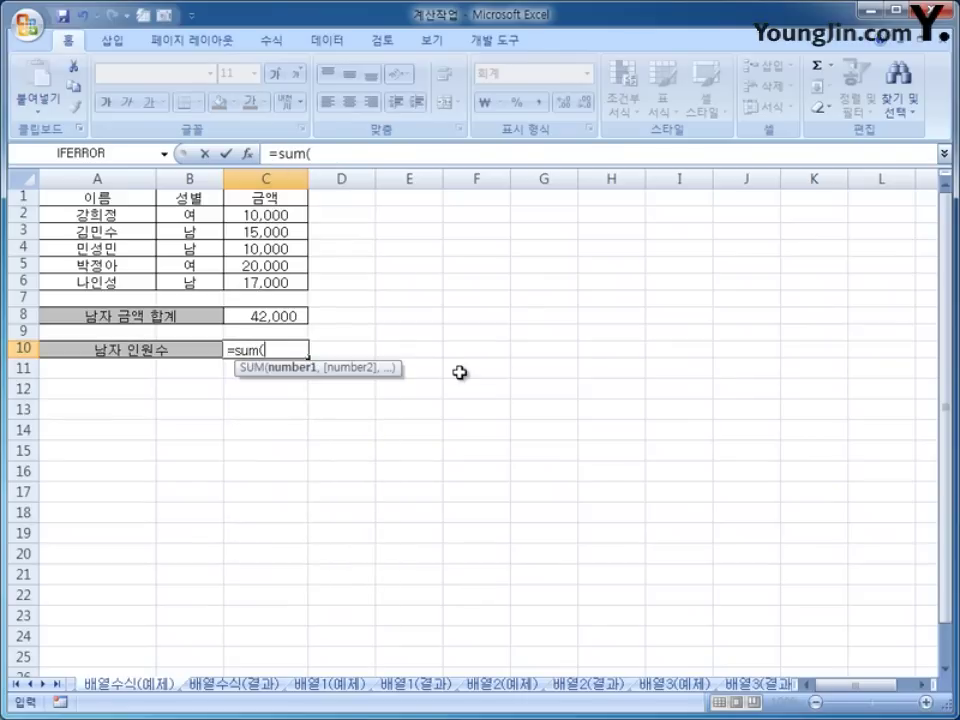
pyautogui.write('(')
pyautogui.moveTo(195, 214); pyautogui.dragTo(199, 284)
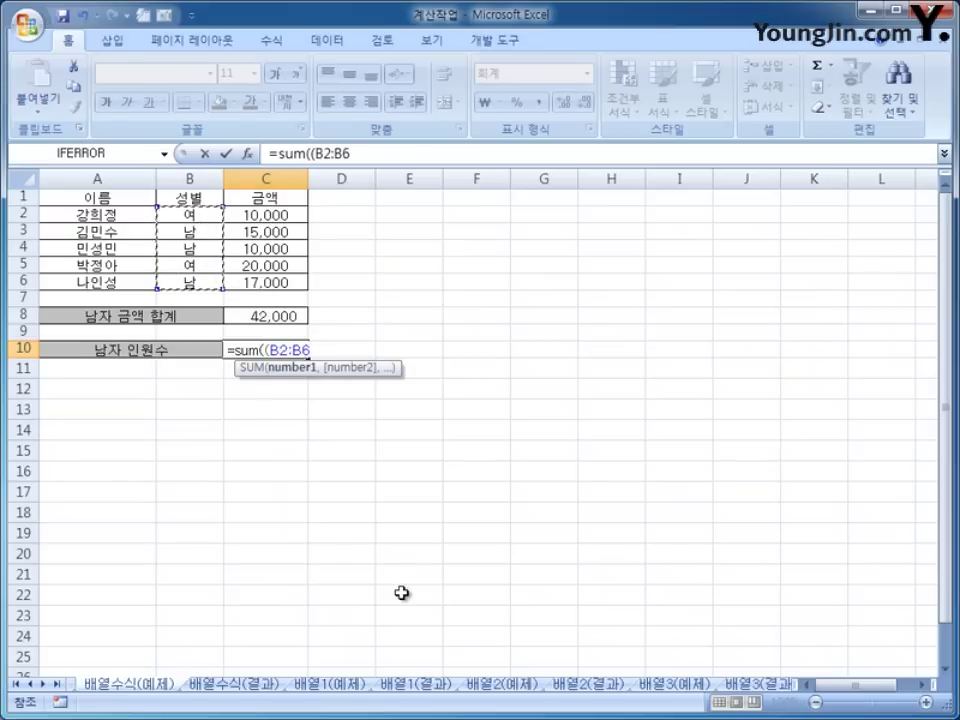
# Complete the C10 formula as =sum((B2:B6="남")*1) and enter it as an array formula
pyautogui.write('="s')
pyautogui.press('BackSpace')
pyautogui.write('남")')
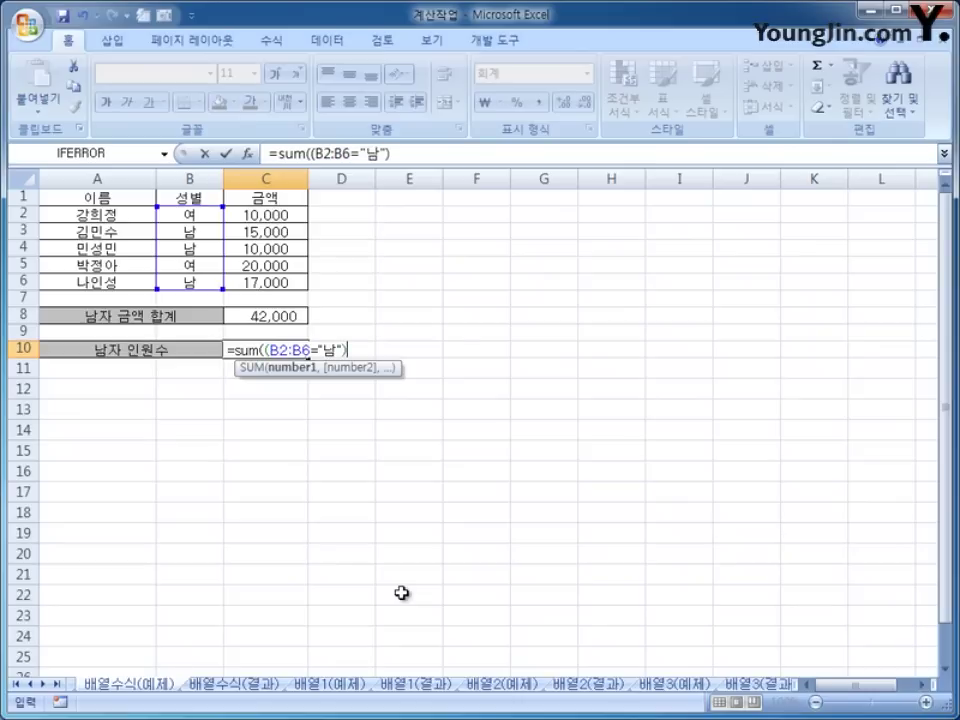
pyautogui.write('*')
pyautogui.write('1')
pyautogui.write(')')
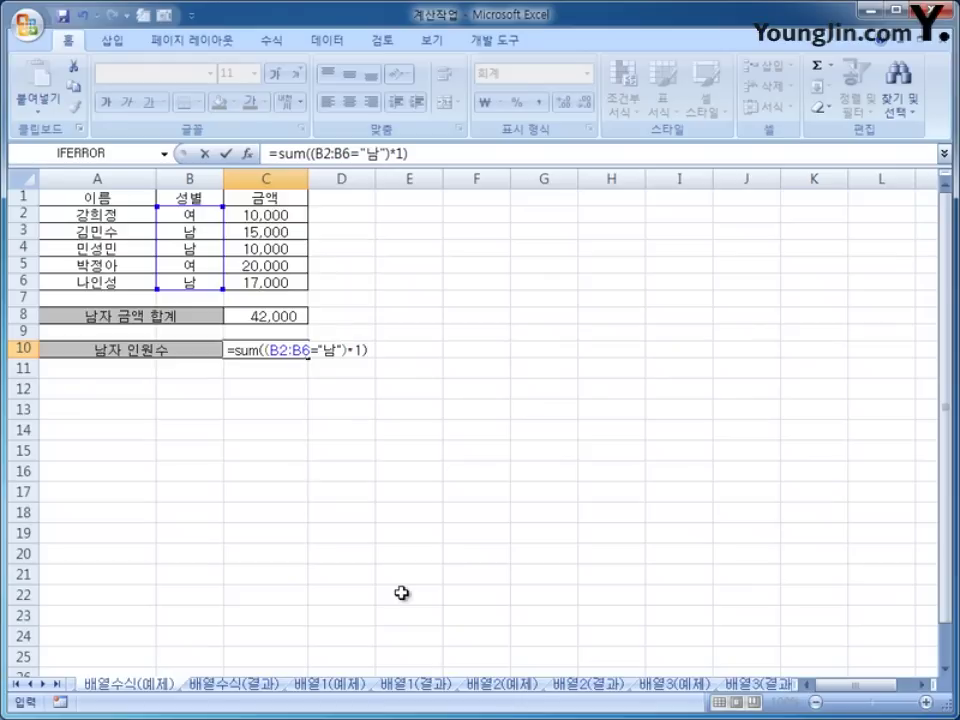
pyautogui.hotkey('ctrl', 'shift', 'Return')
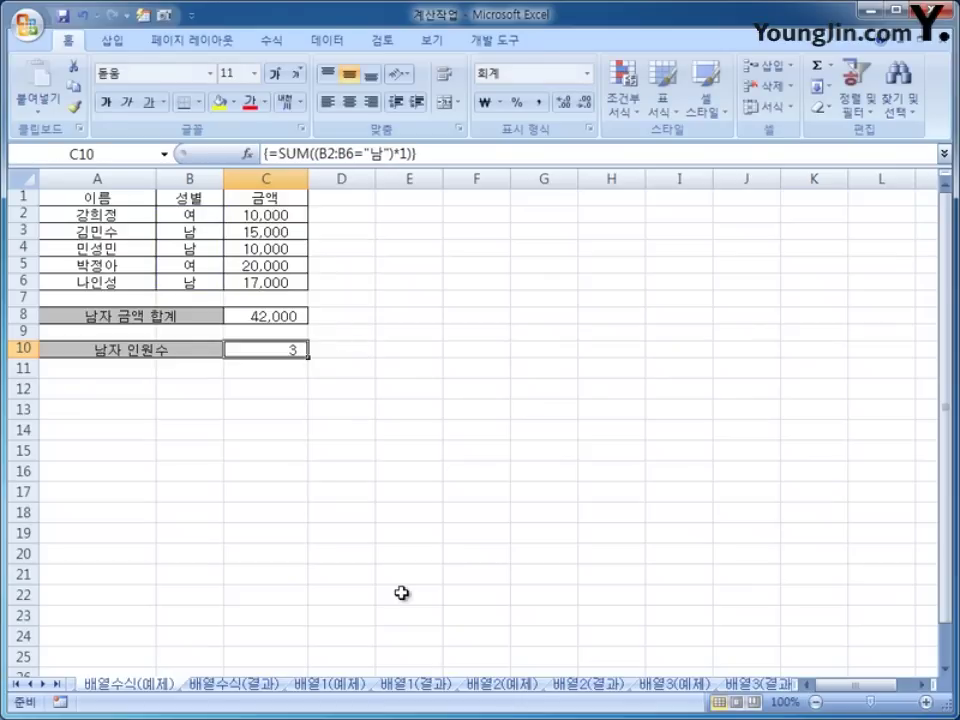
# Check the male entries in B3, B4 and B6 against the headcount formula in C10
pyautogui.click(201, 233)
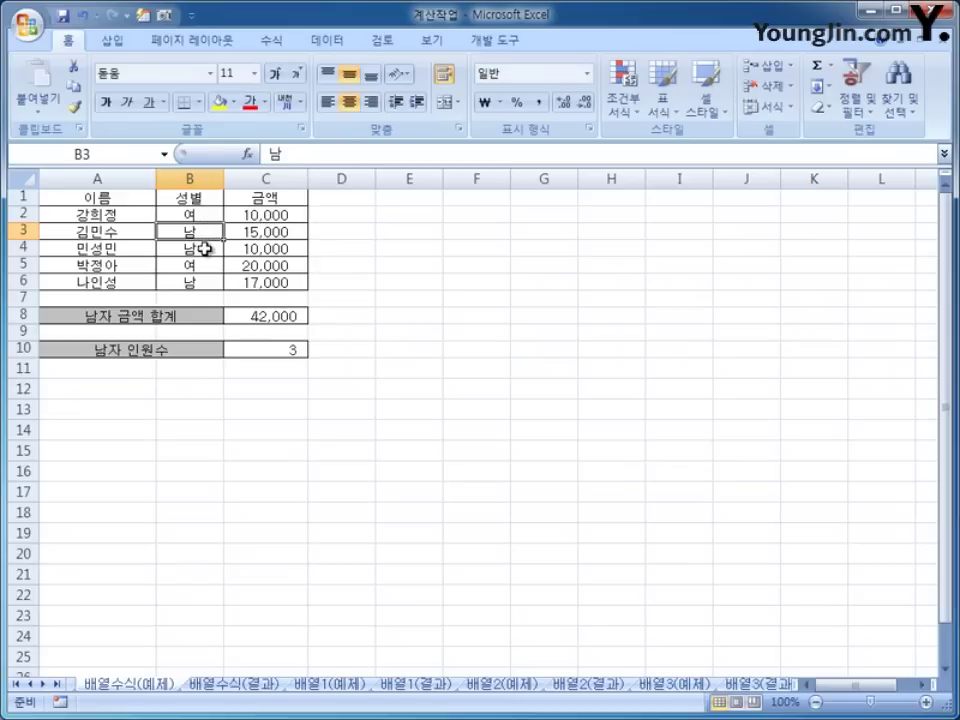
pyautogui.click(205, 249)
pyautogui.click(203, 281)
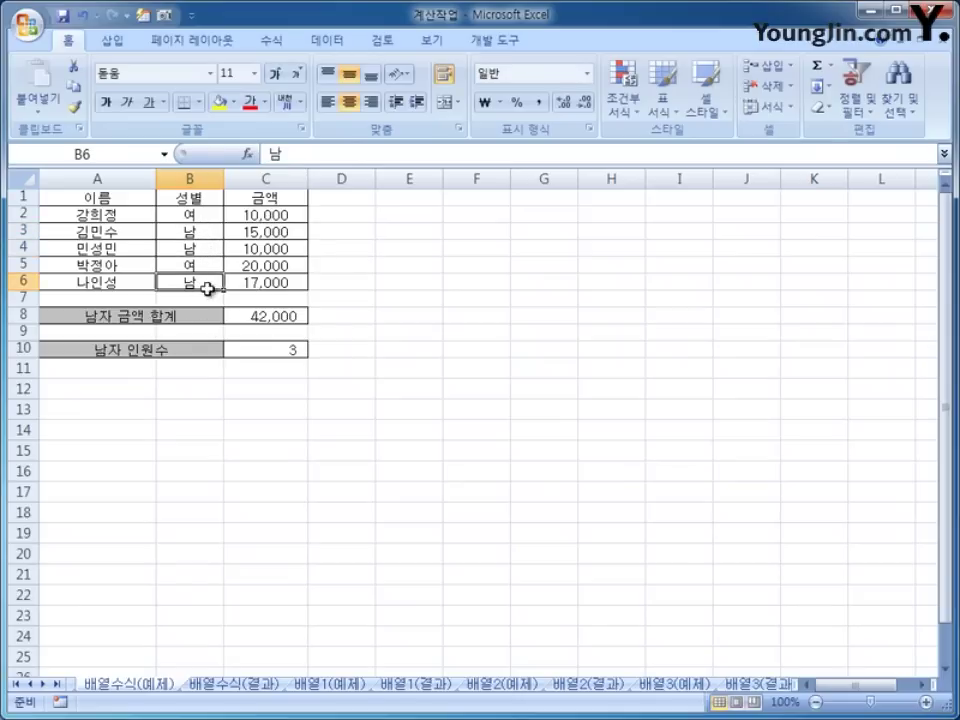
pyautogui.click(204, 249)
pyautogui.click(200, 283)
pyautogui.click(290, 352)
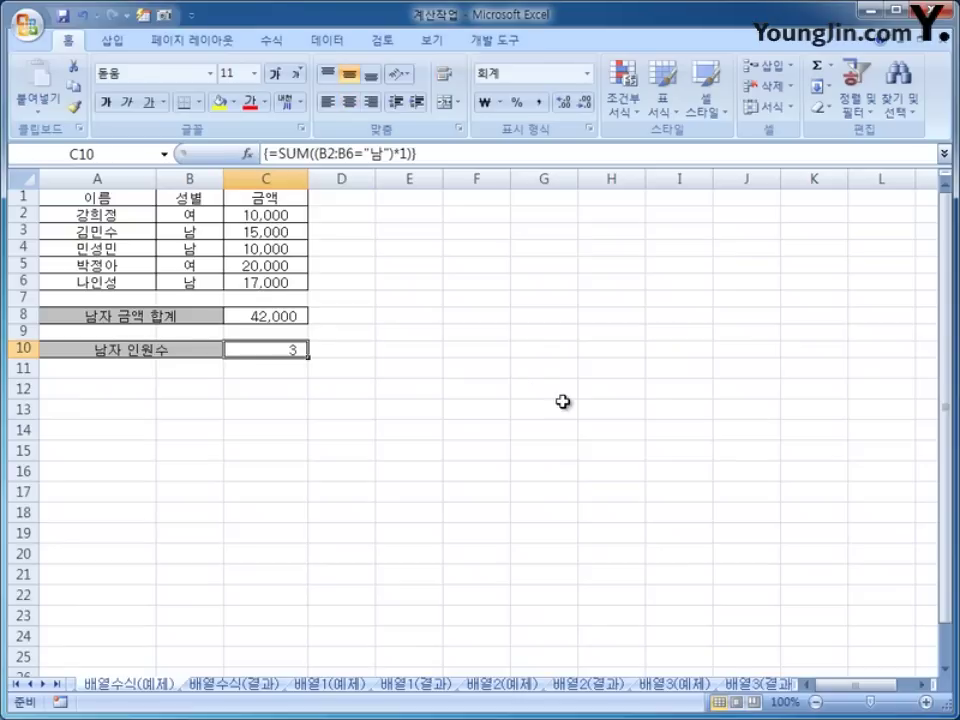
# Open the 배열1(예제) sheet and review the average cells B4:B7 and the department names in A4:A7
pyautogui.click(333, 686)
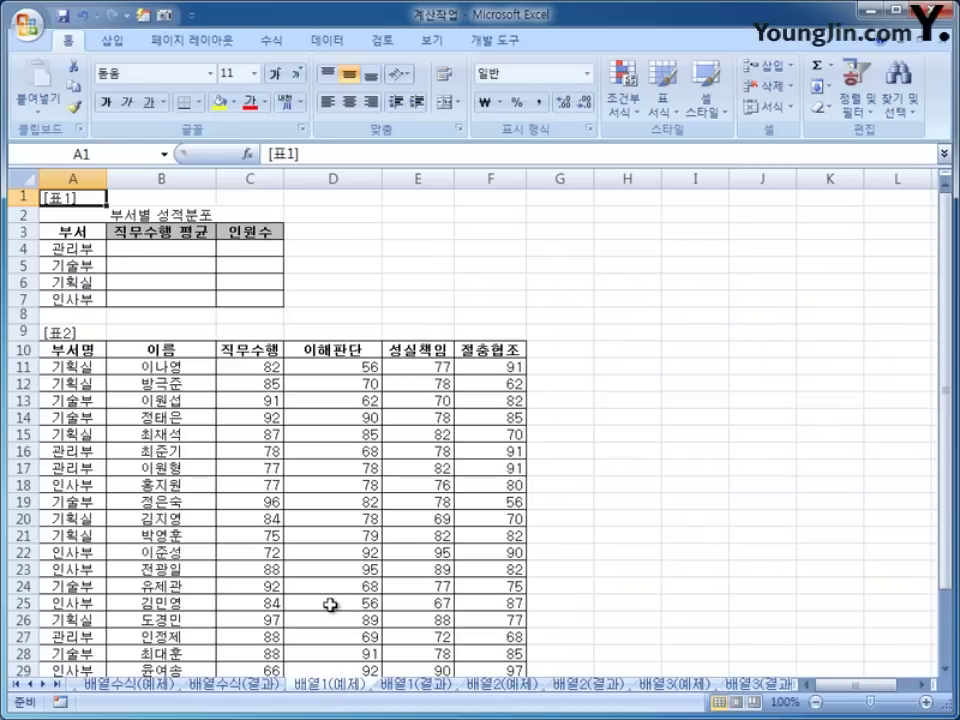
pyautogui.click(200, 250)
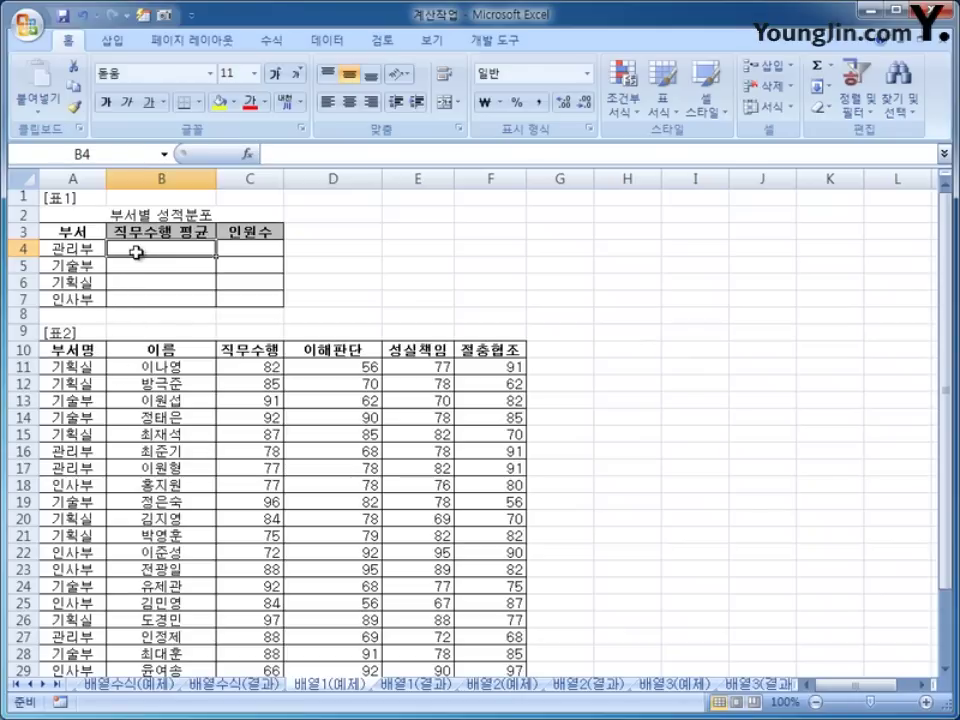
pyautogui.moveTo(135, 251); pyautogui.dragTo(144, 298)
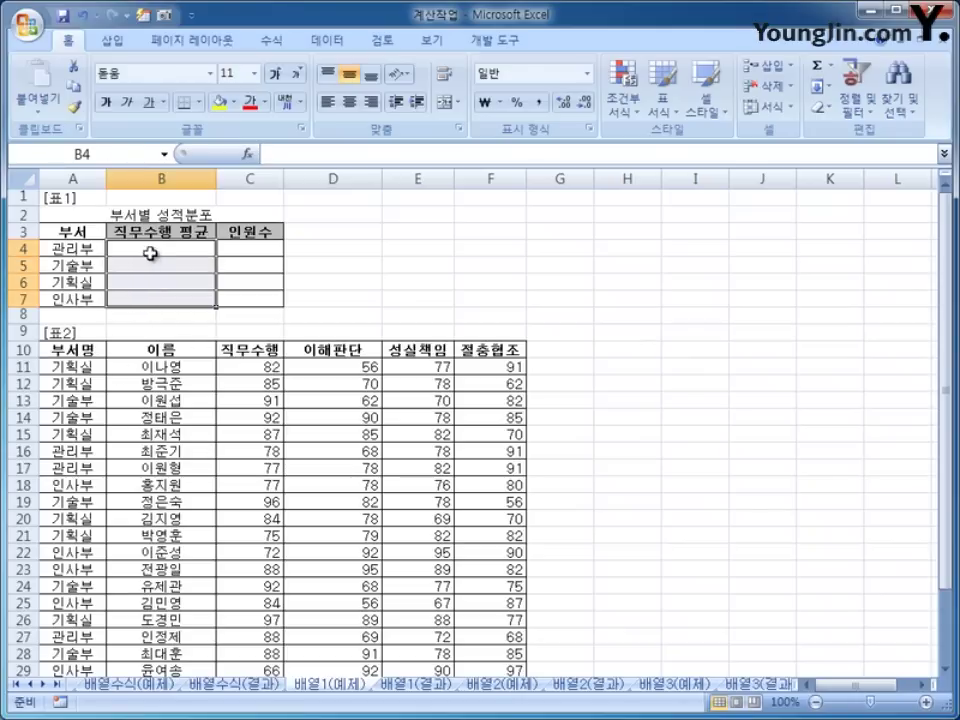
pyautogui.click(144, 251)
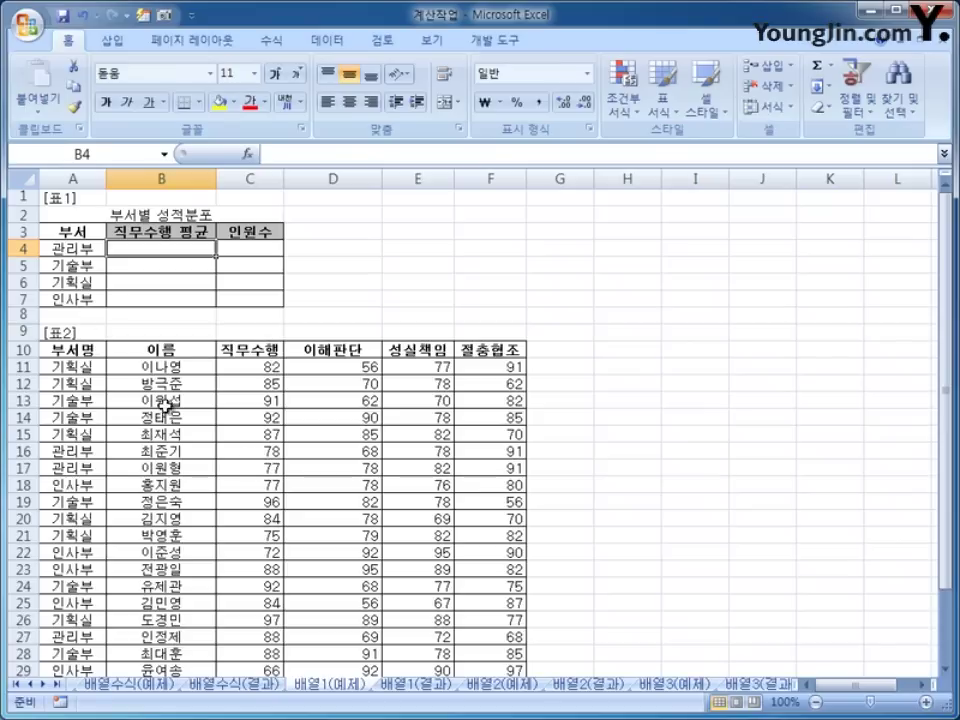
pyautogui.moveTo(77, 251); pyautogui.dragTo(84, 296)
# Start an AVERAGE formula with a nested IF in B4 for the 관리부 job-performance average
pyautogui.click(130, 250)
pyautogui.write('=')
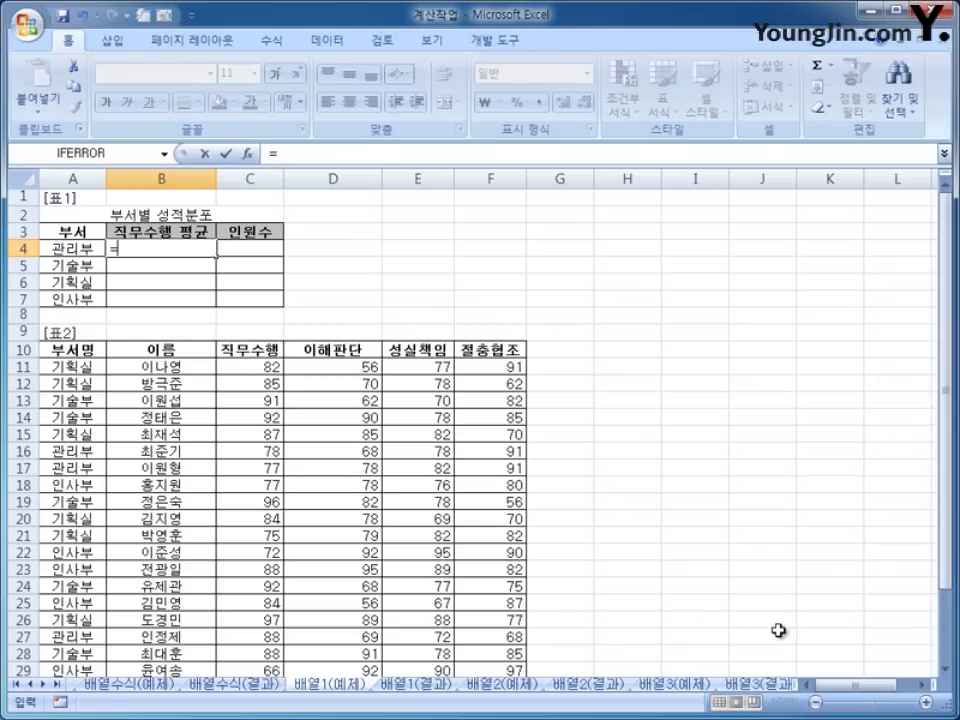
pyautogui.write('ave')
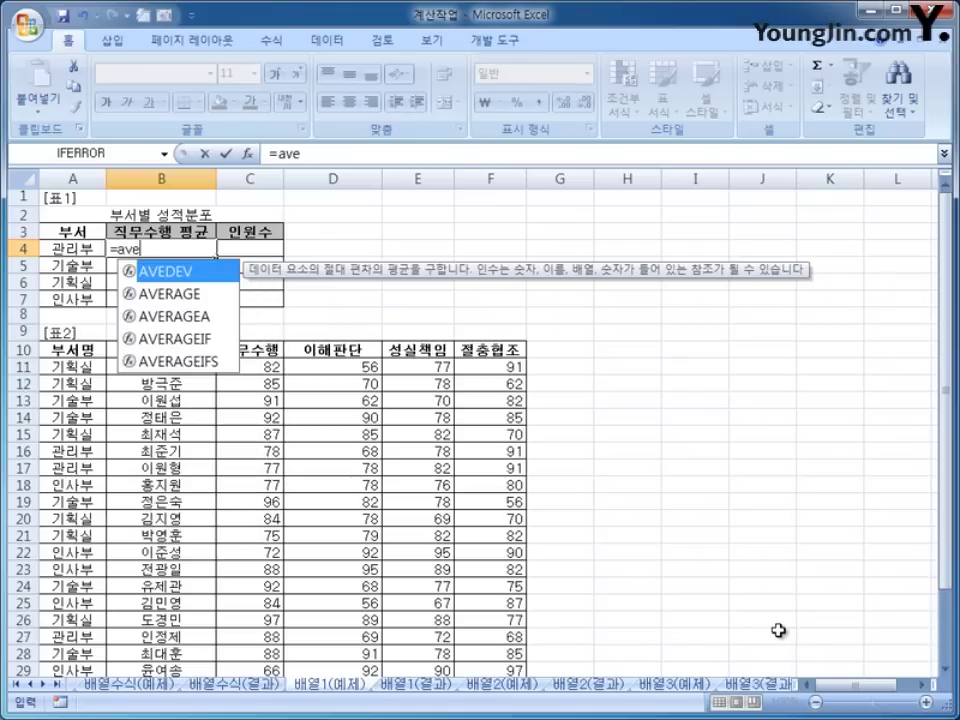
pyautogui.write('rage')
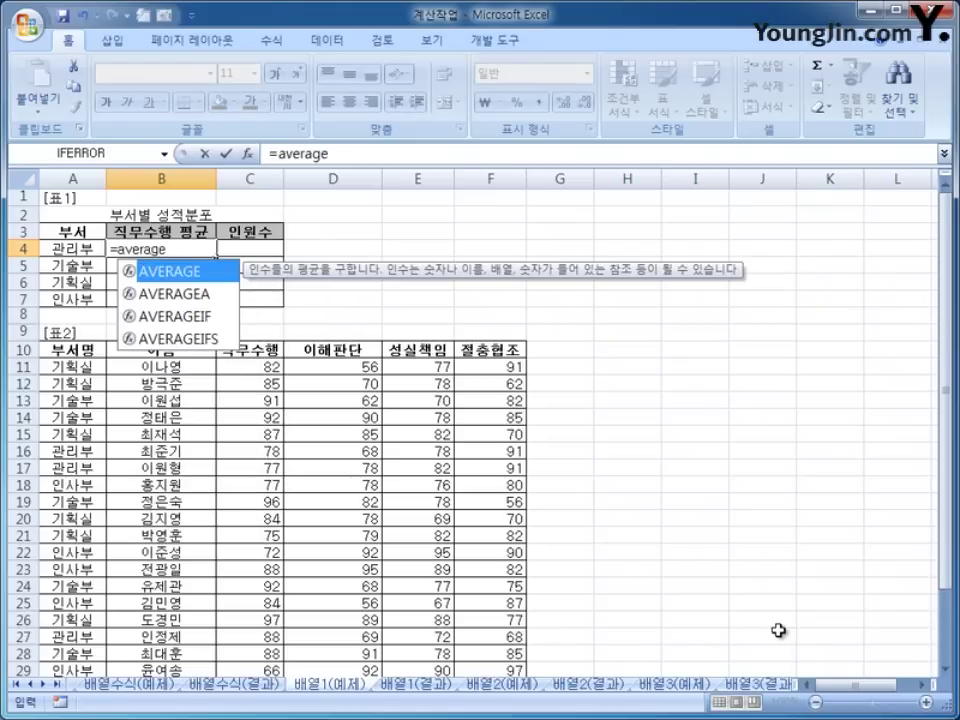
pyautogui.write('(')
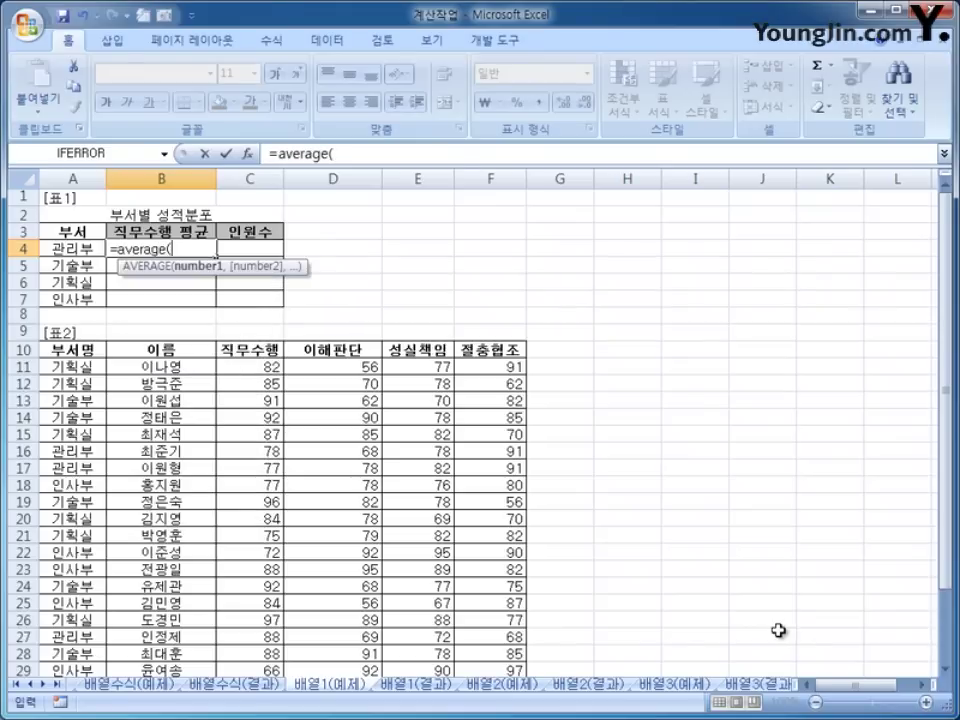
pyautogui.write('i')
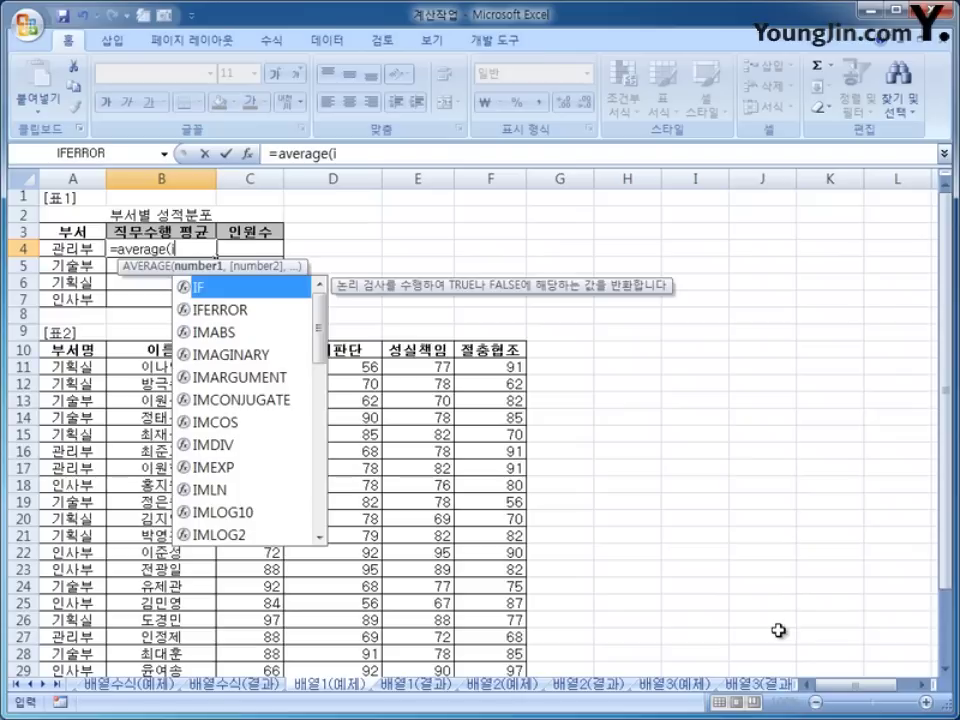
pyautogui.write('f')
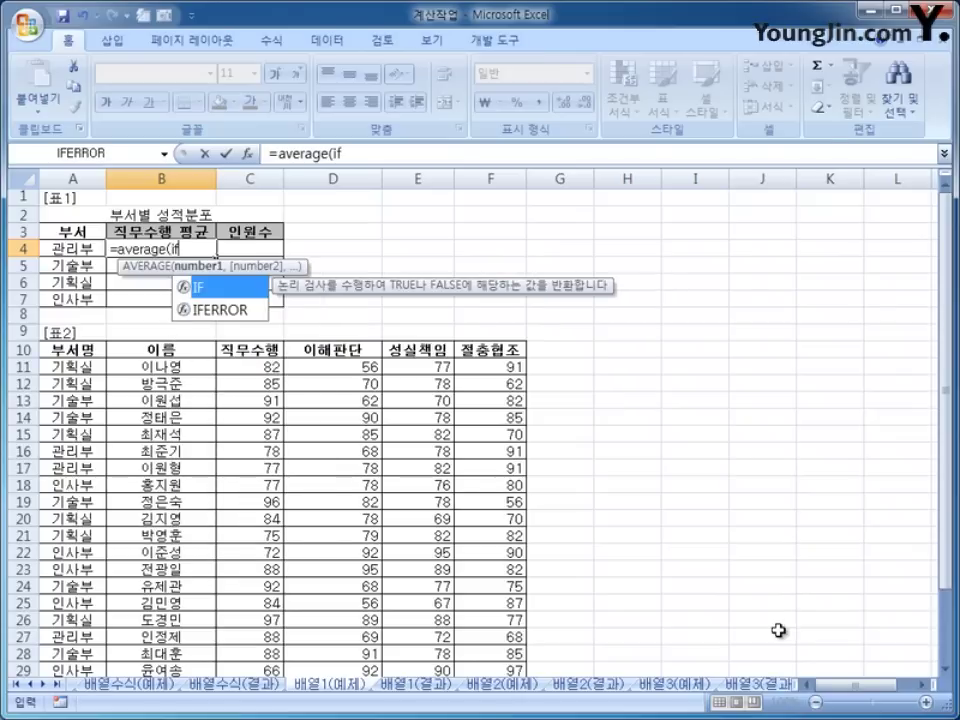
pyautogui.write('(')
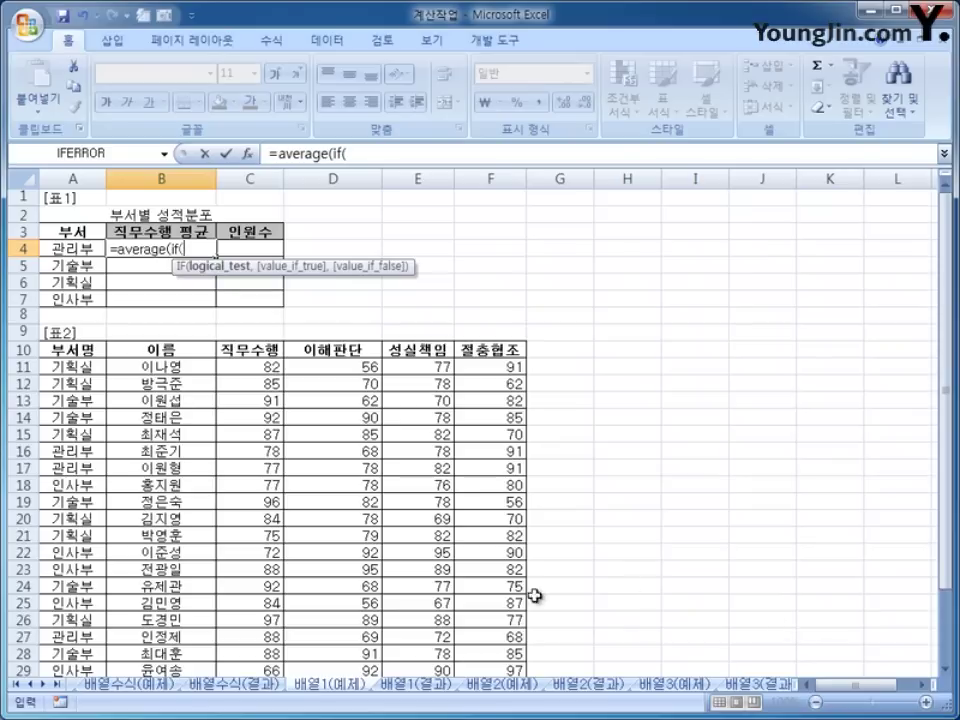
# Set the IF condition in B4 to $A$11:$A$33=A4, with the department range as an absolute reference
pyautogui.moveTo(77, 368); pyautogui.dragTo(86, 607)
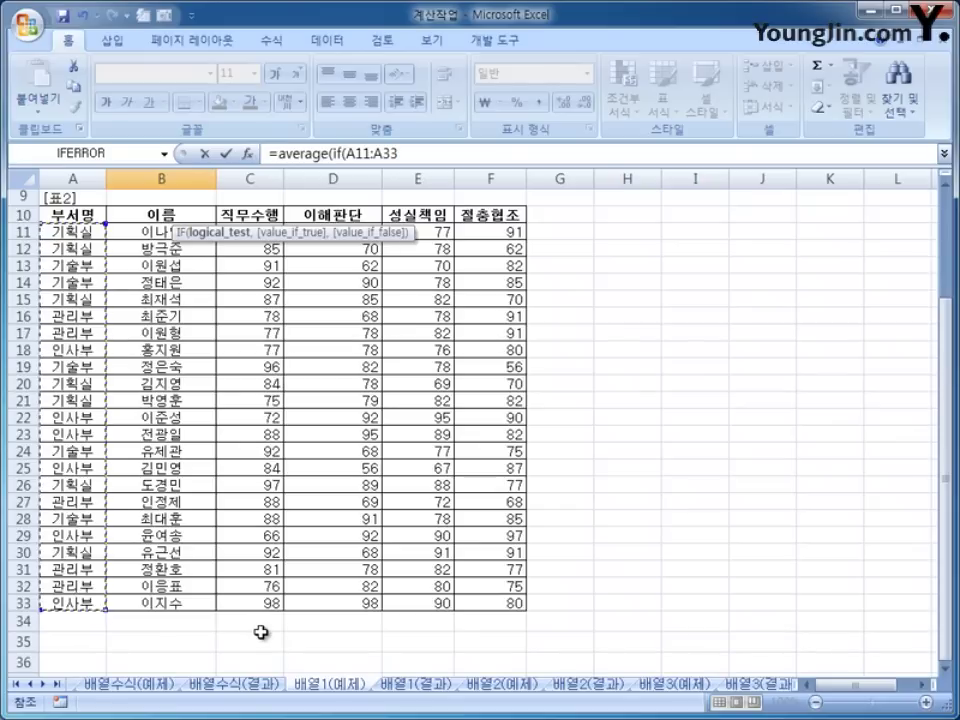
pyautogui.scroll(3, 261, 632)
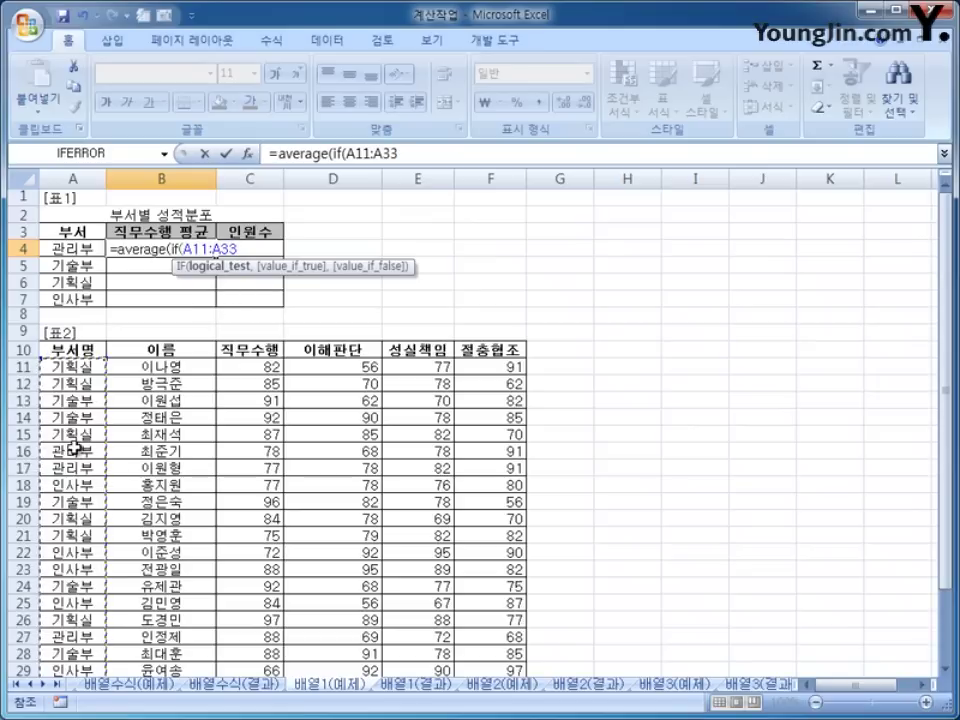
pyautogui.press('F4')
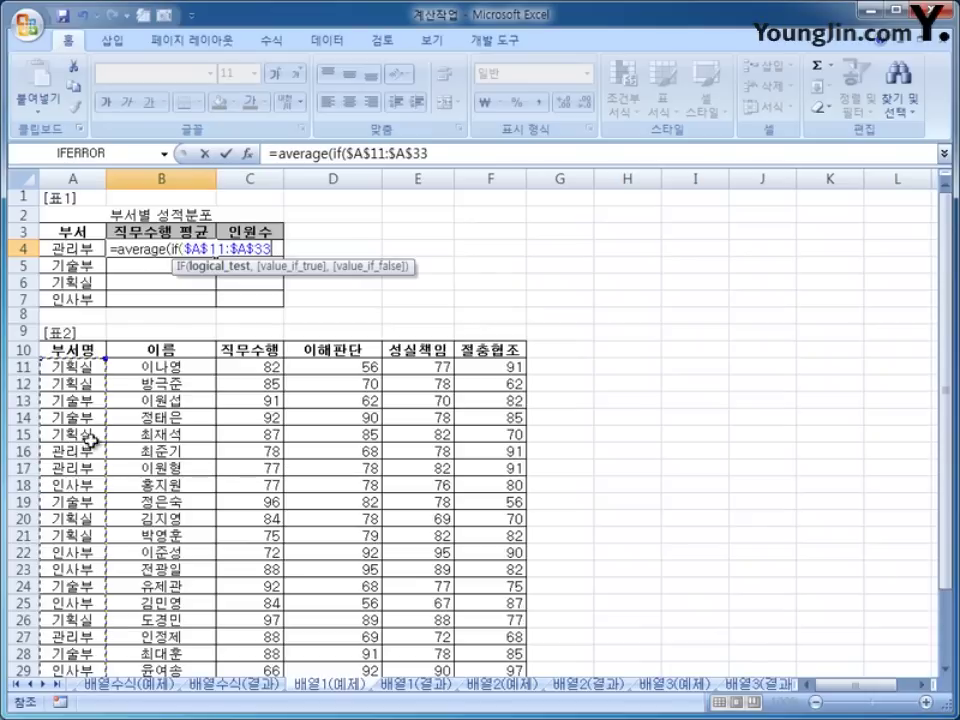
pyautogui.write('=')
pyautogui.click(72, 247)
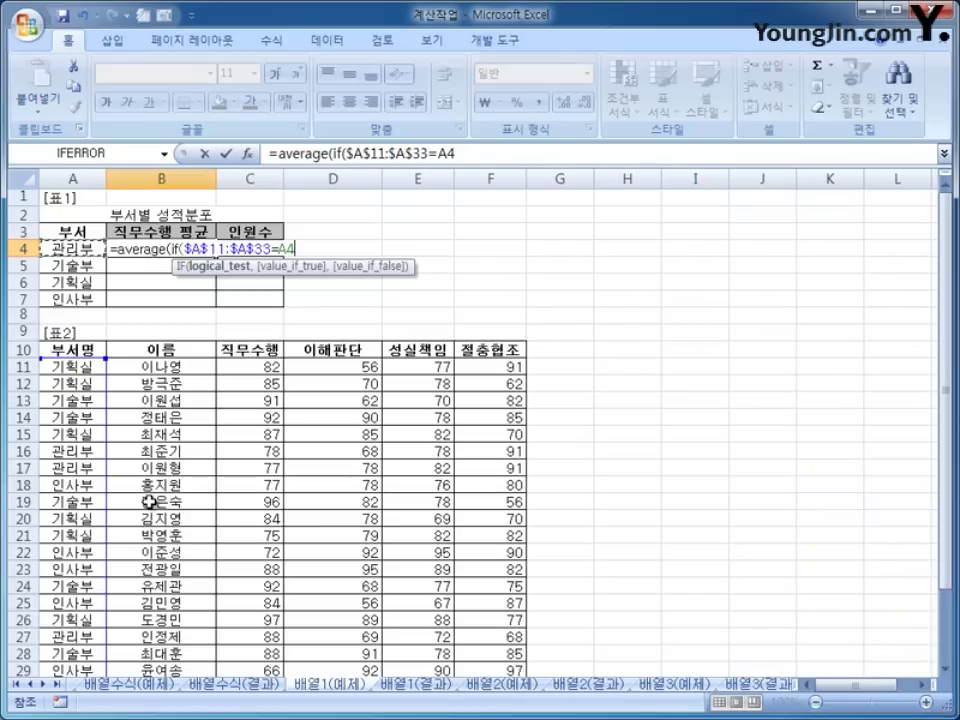
# Complete B4 as =average(if($A$11:$A$33=A4,$C$11:$C$33)), enter it as an array formula and fill it down to B7
pyautogui.write(',')
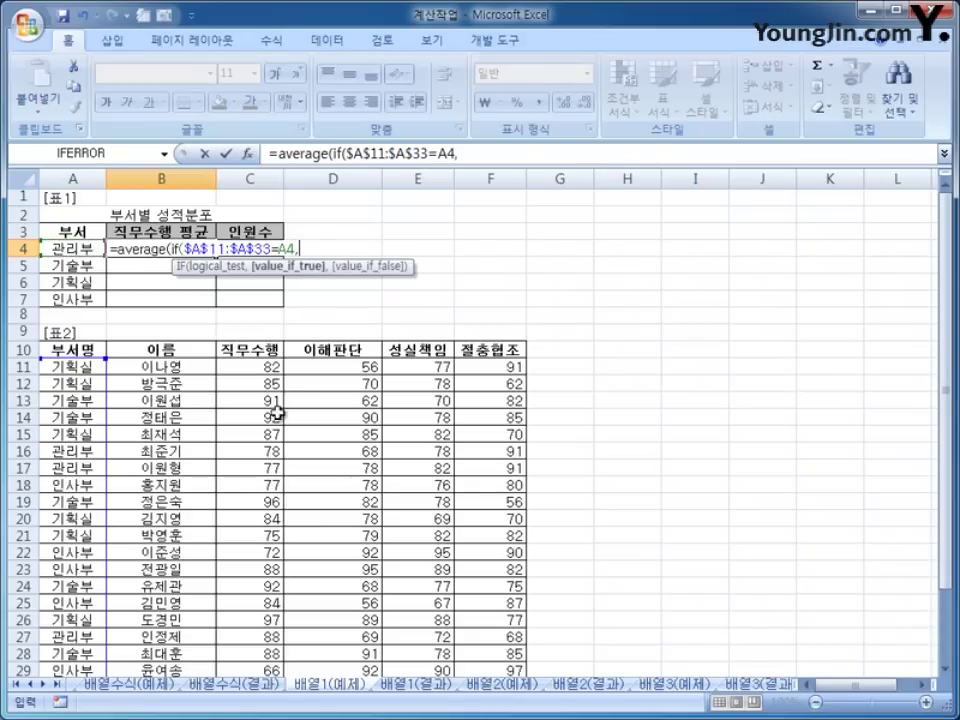
pyautogui.click(267, 368)
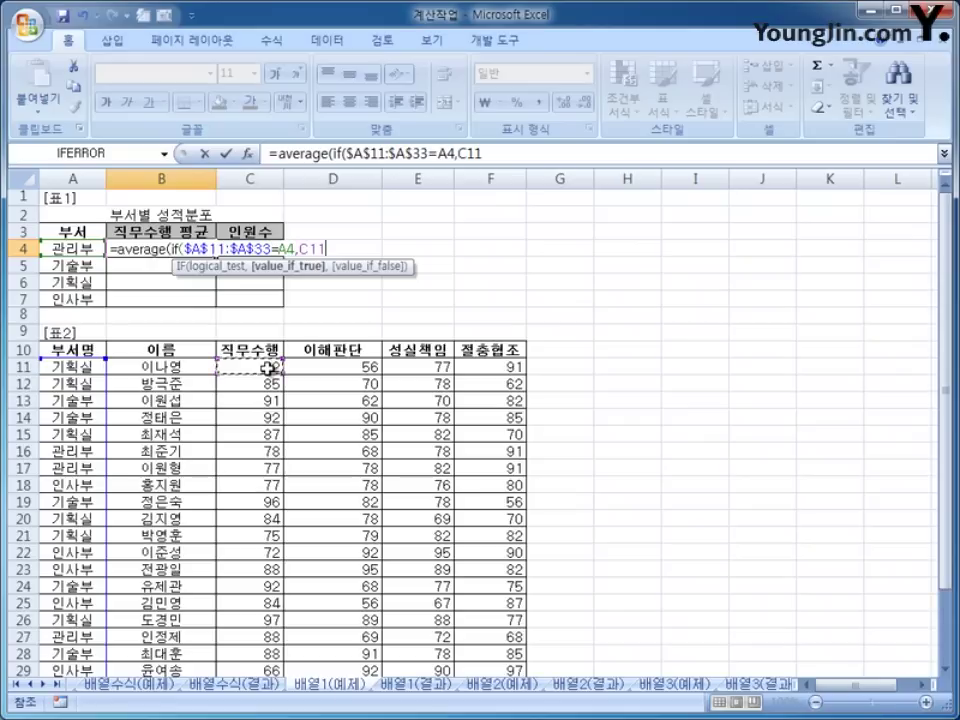
pyautogui.moveTo(267, 368); pyautogui.dragTo(255, 635)
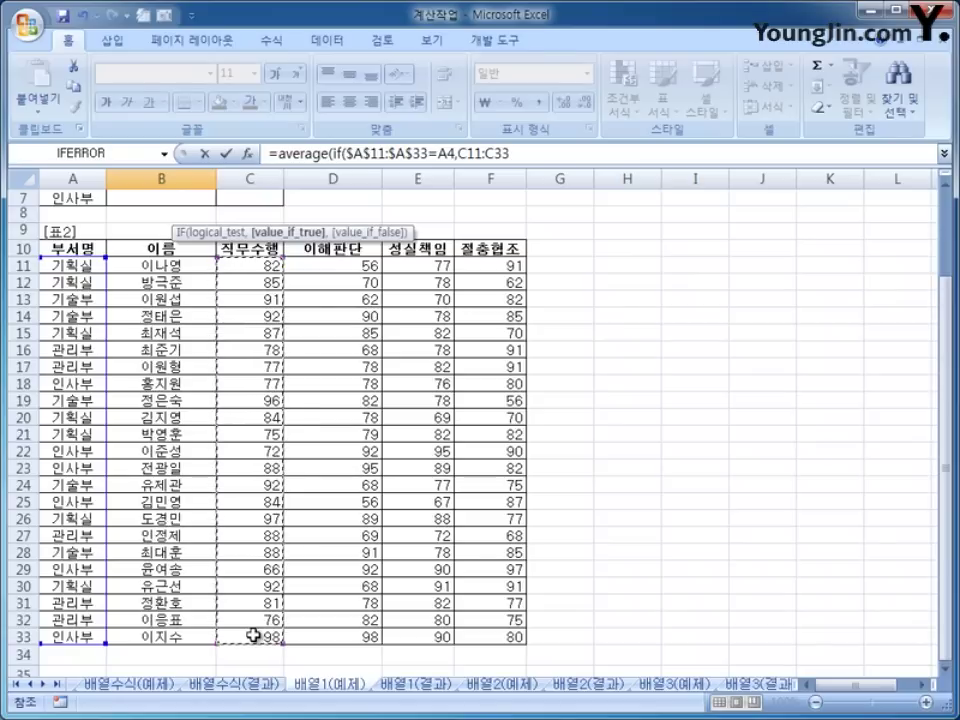
pyautogui.press('F4')
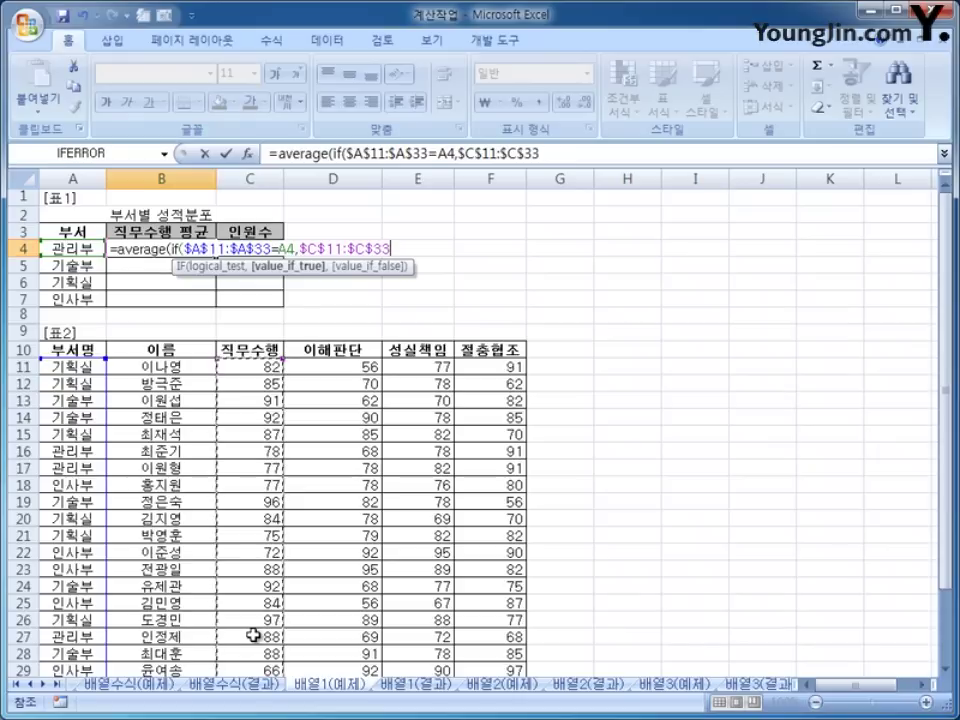
pyautogui.write(')')
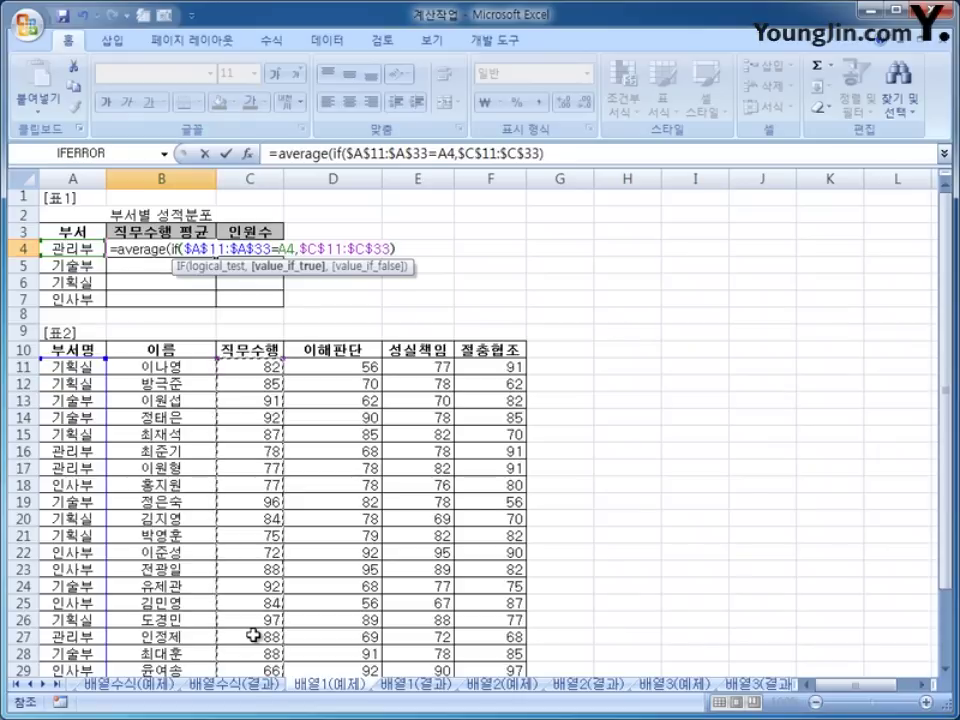
pyautogui.write(')')
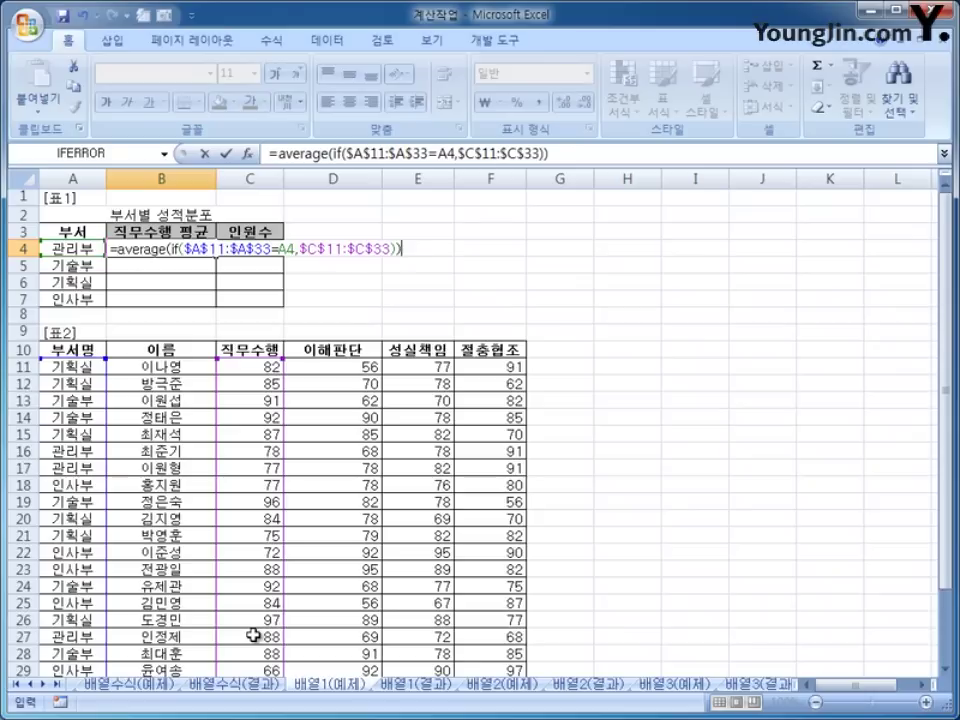
pyautogui.hotkey('ctrl', 'shift', 'Return')
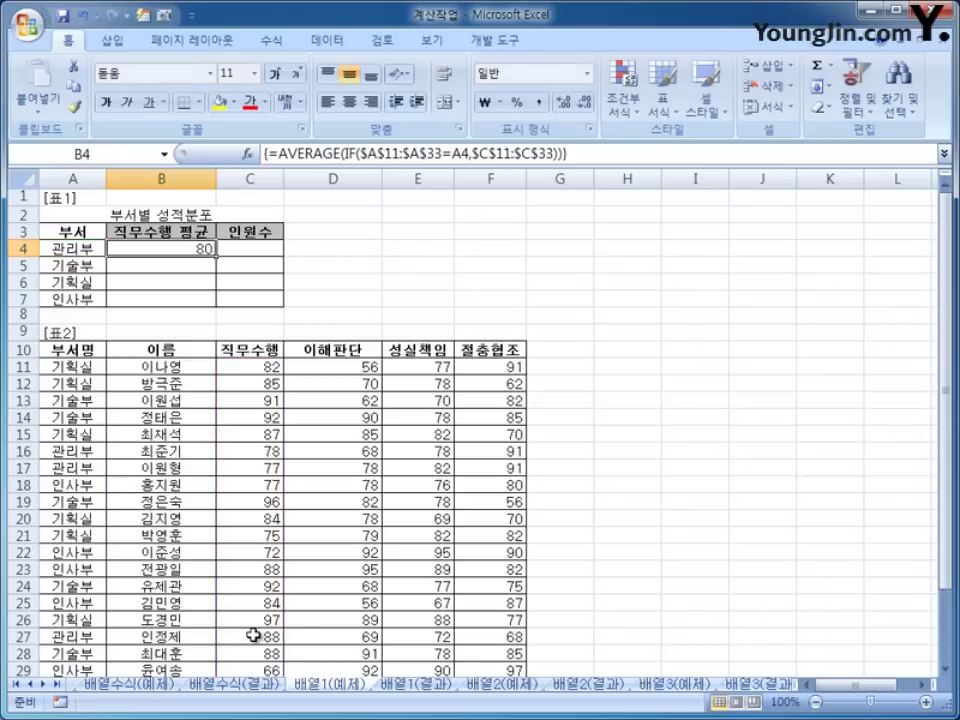
pyautogui.moveTo(216, 256); pyautogui.dragTo(215, 309)
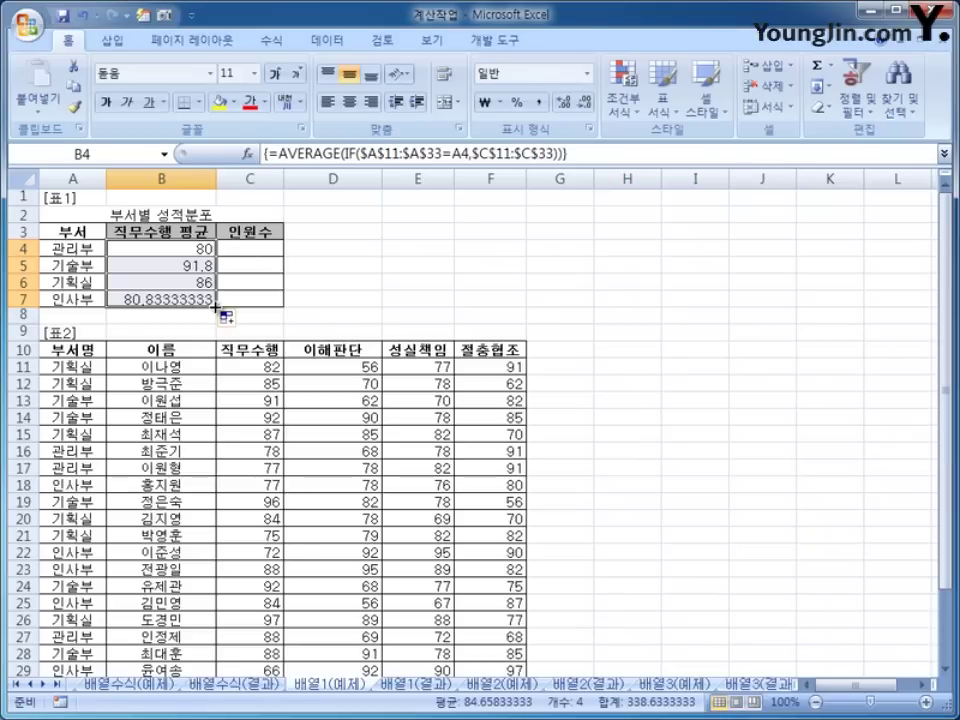
# Start the headcount formula in C4 as =sum(if($A$11:$A$33=A4, with the department range absolute
pyautogui.click(246, 249)
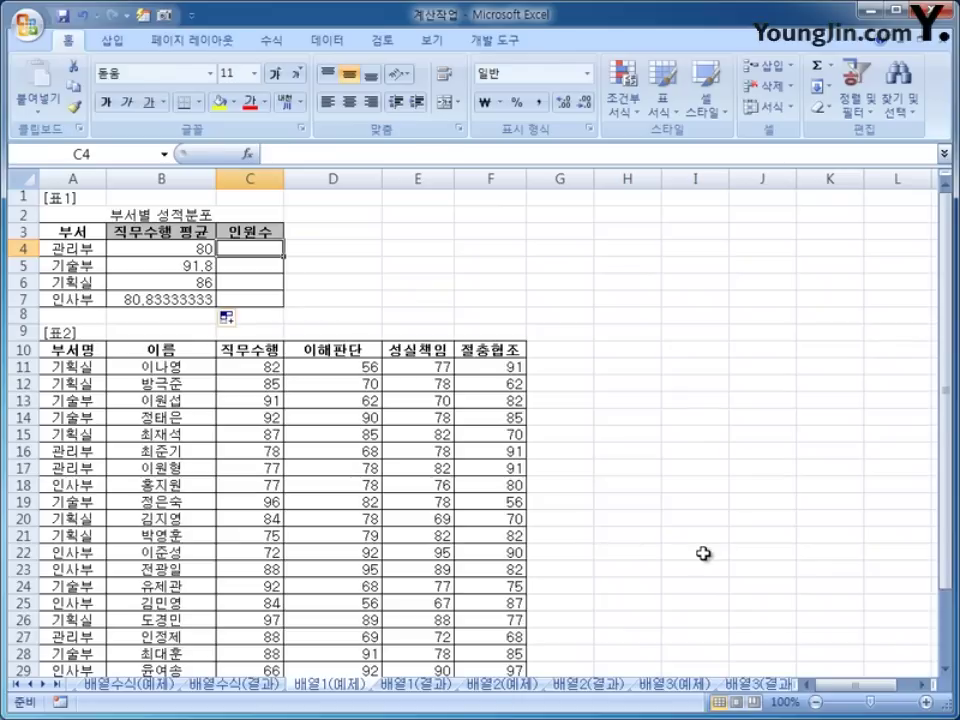
pyautogui.write('=su')
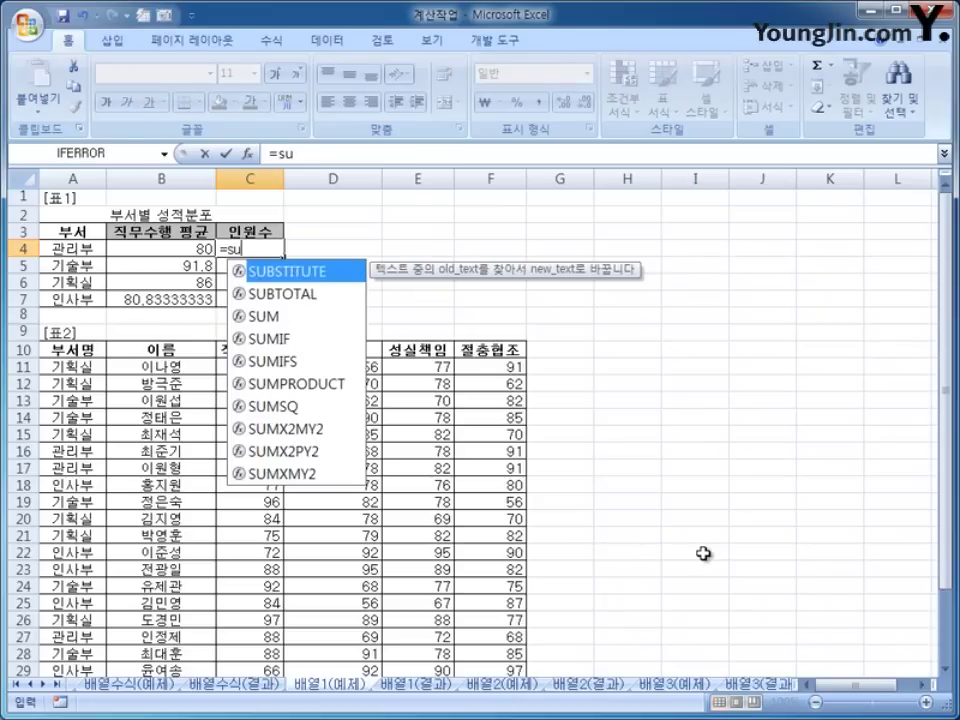
pyautogui.write('m(')
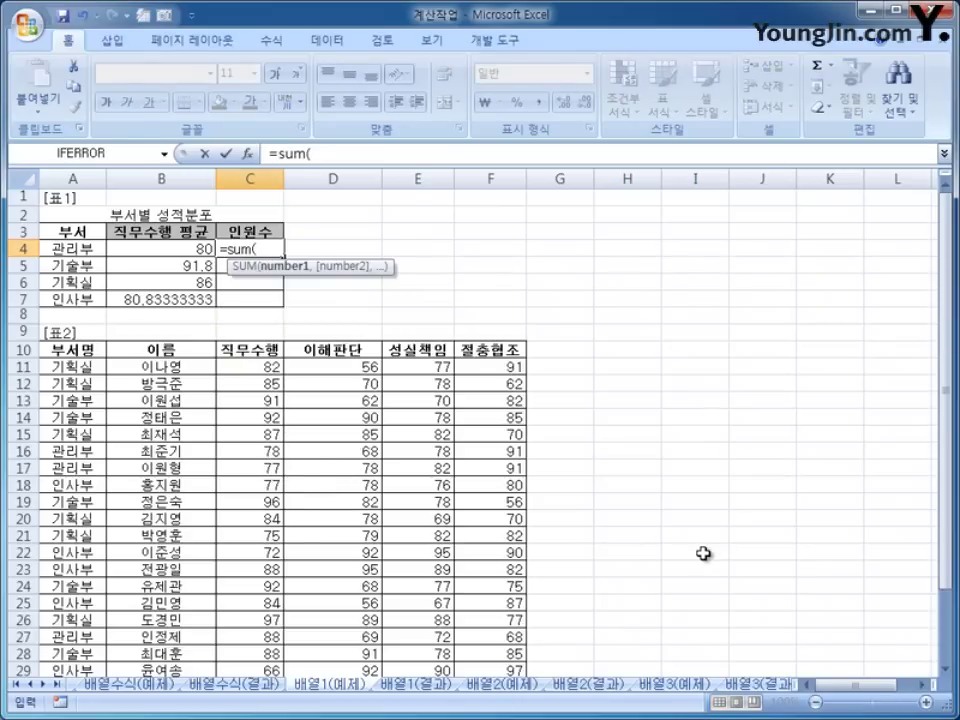
pyautogui.write('if(')
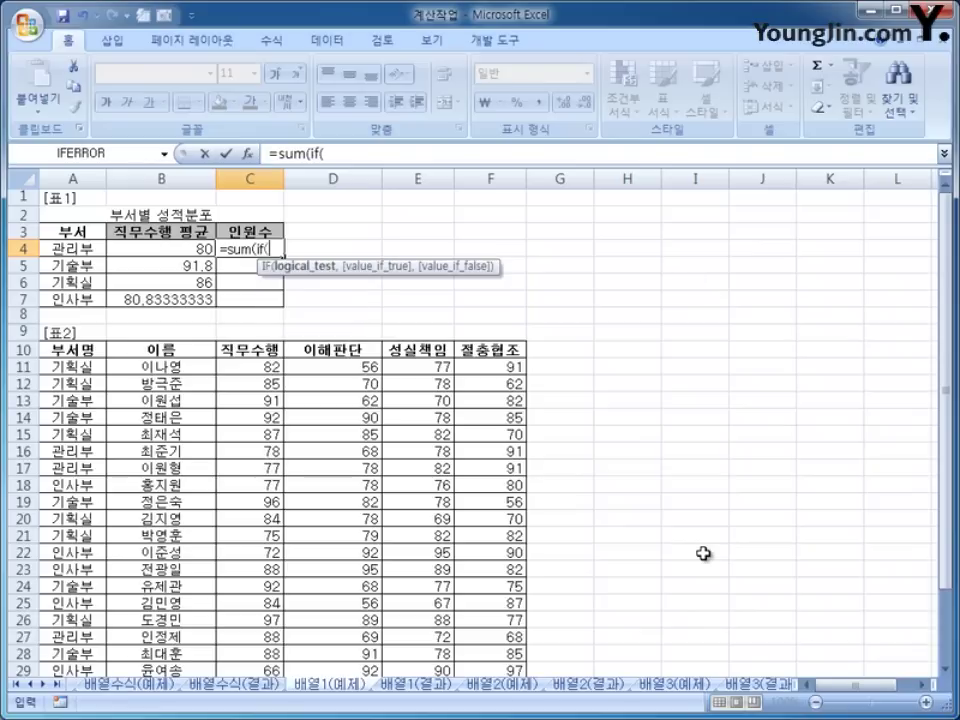
pyautogui.click(80, 367)
pyautogui.moveTo(80, 367); pyautogui.dragTo(80, 633)
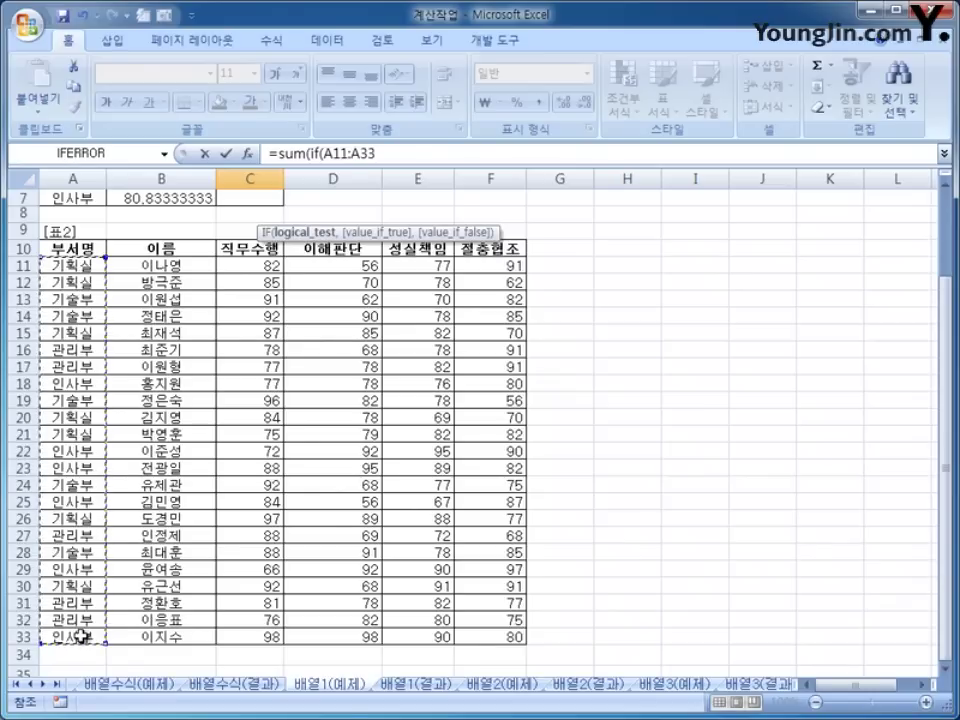
pyautogui.press('F4')
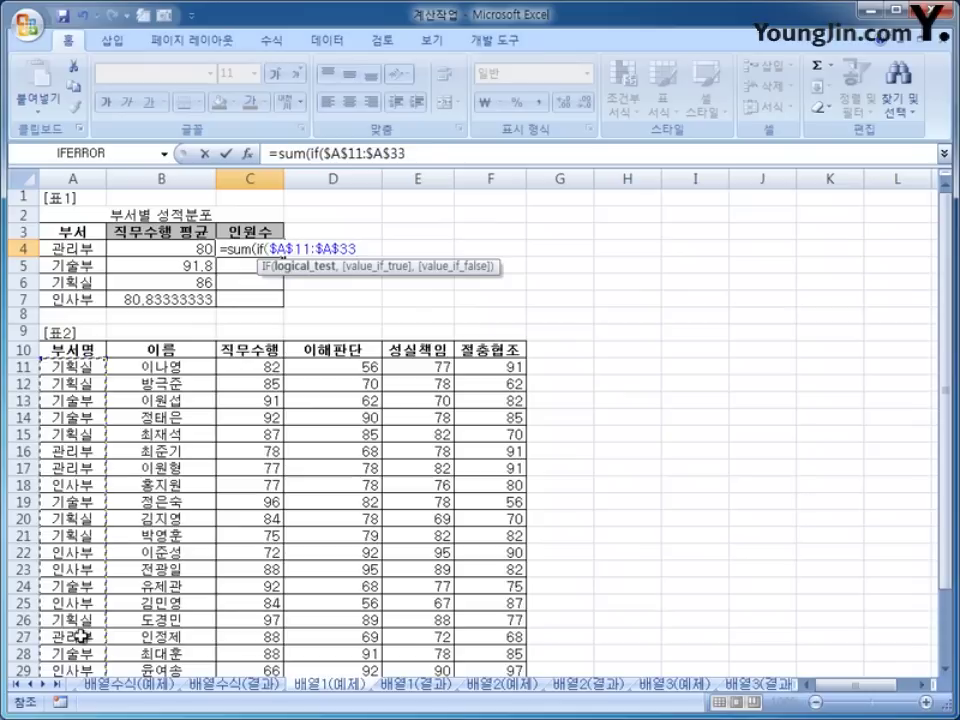
pyautogui.write('=')
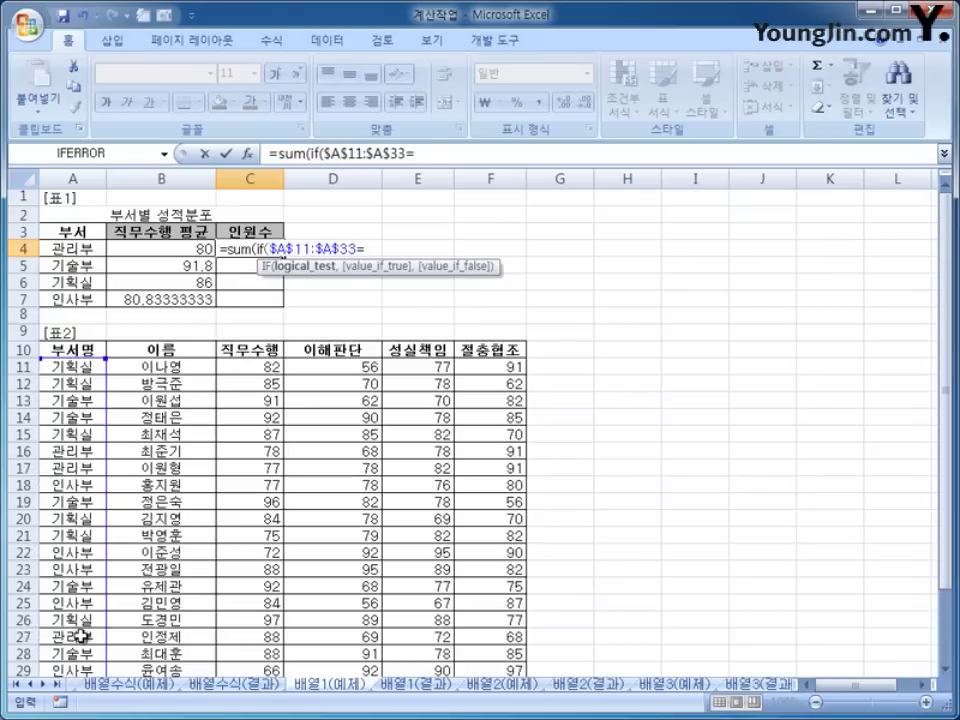
pyautogui.click(72, 248)
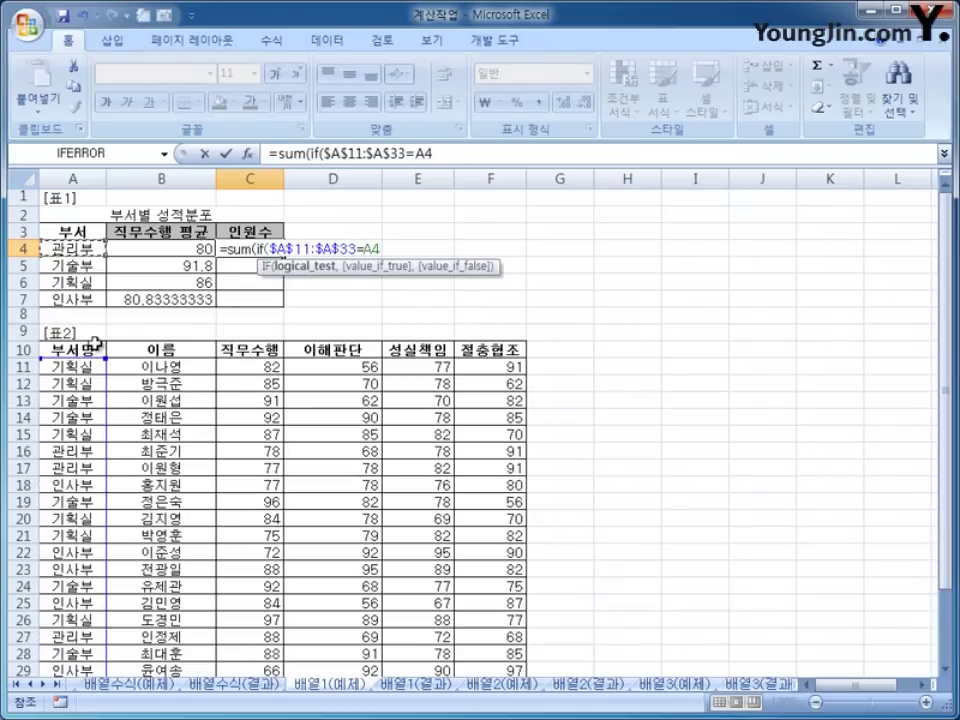
# Complete C4 as =sum(if($A$11:$A$33=A4,1)), enter it as an array formula and fill it down to C7
pyautogui.write(',')
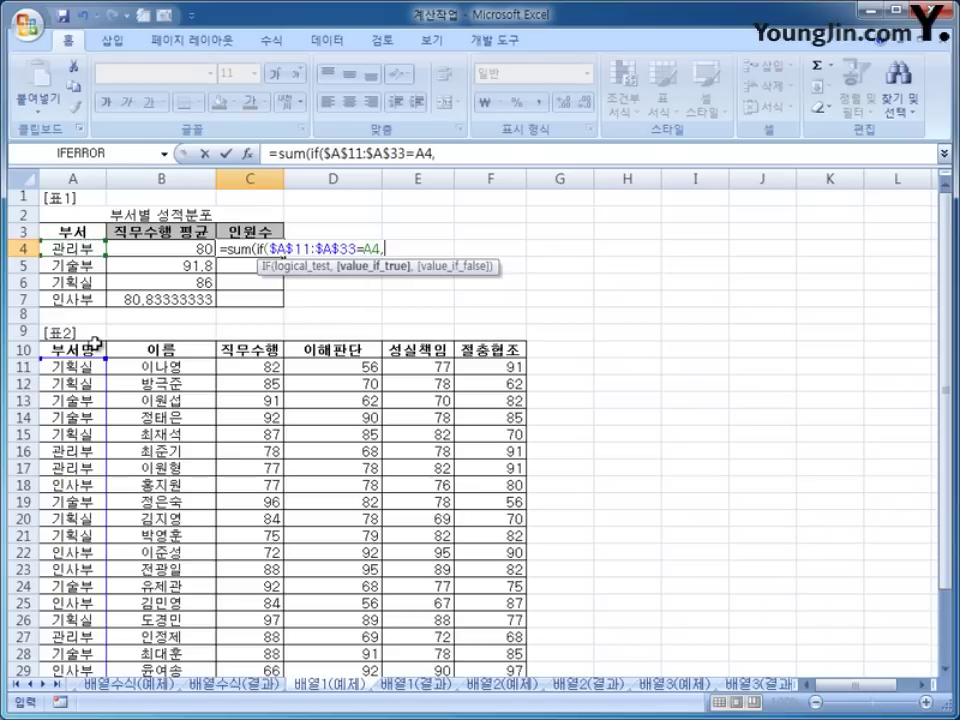
pyautogui.write('1')
pyautogui.write(')')
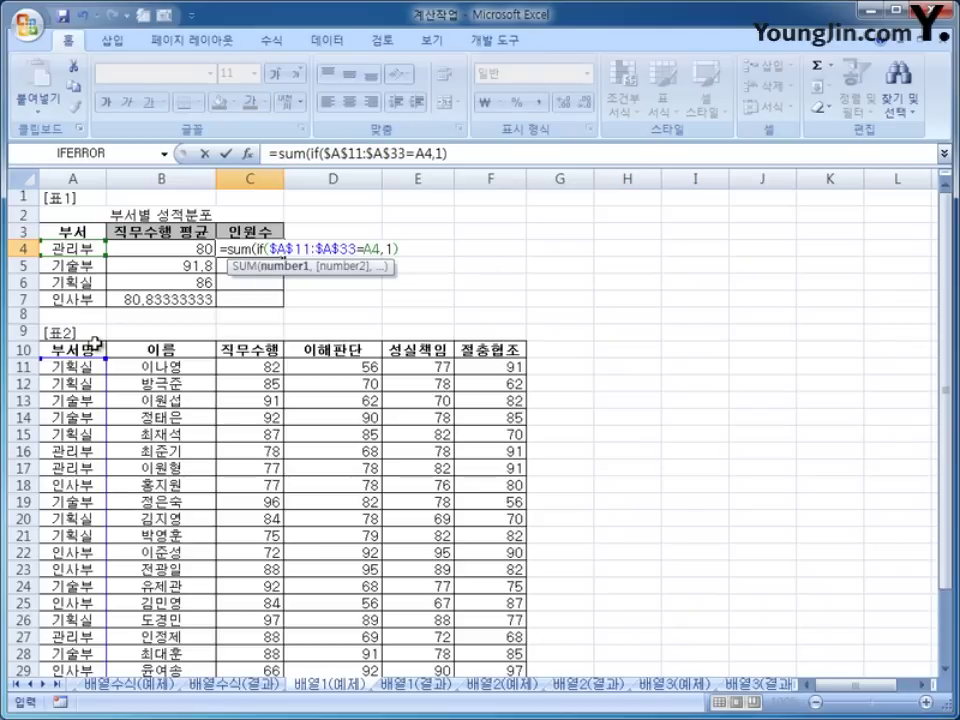
pyautogui.write(')')
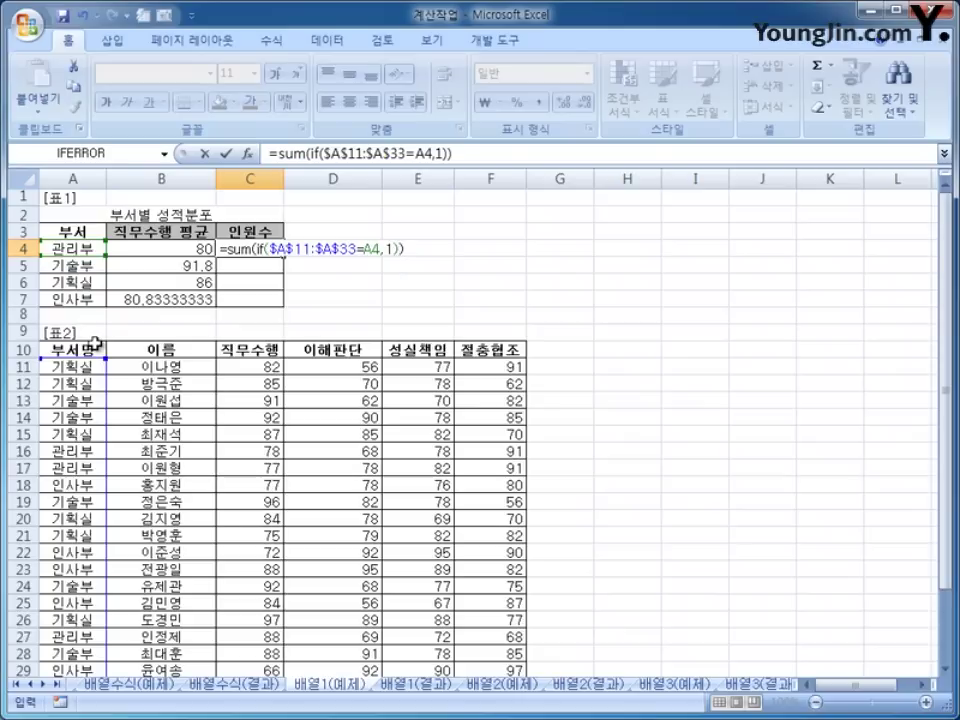
pyautogui.hotkey('ctrl', 'shift', 'Return')
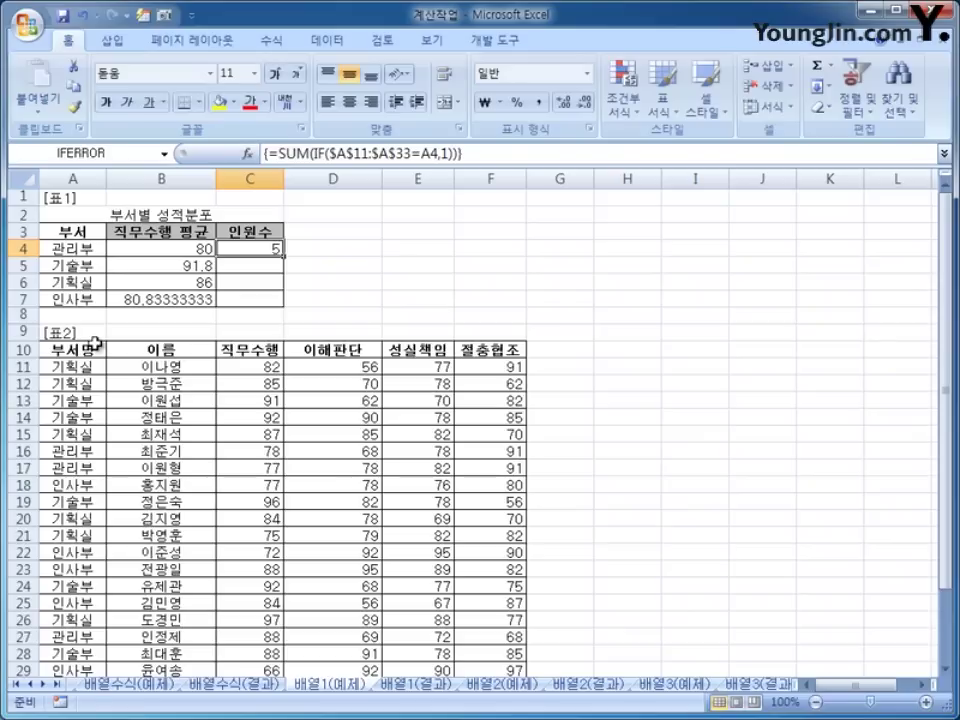
pyautogui.moveTo(283, 256); pyautogui.dragTo(281, 303)
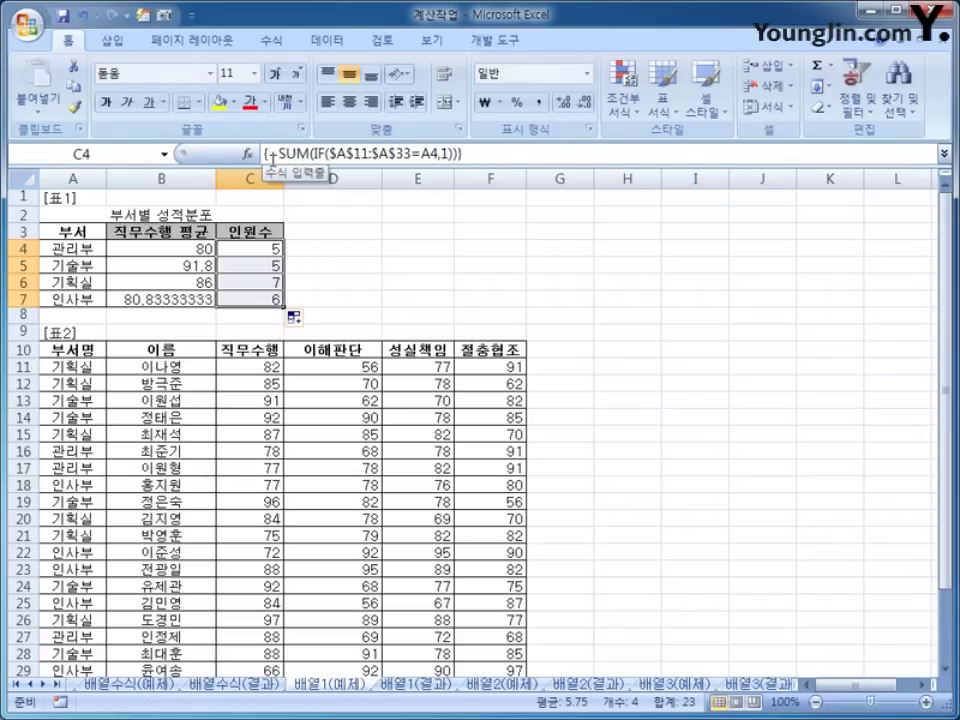
pyautogui.click(262, 252)
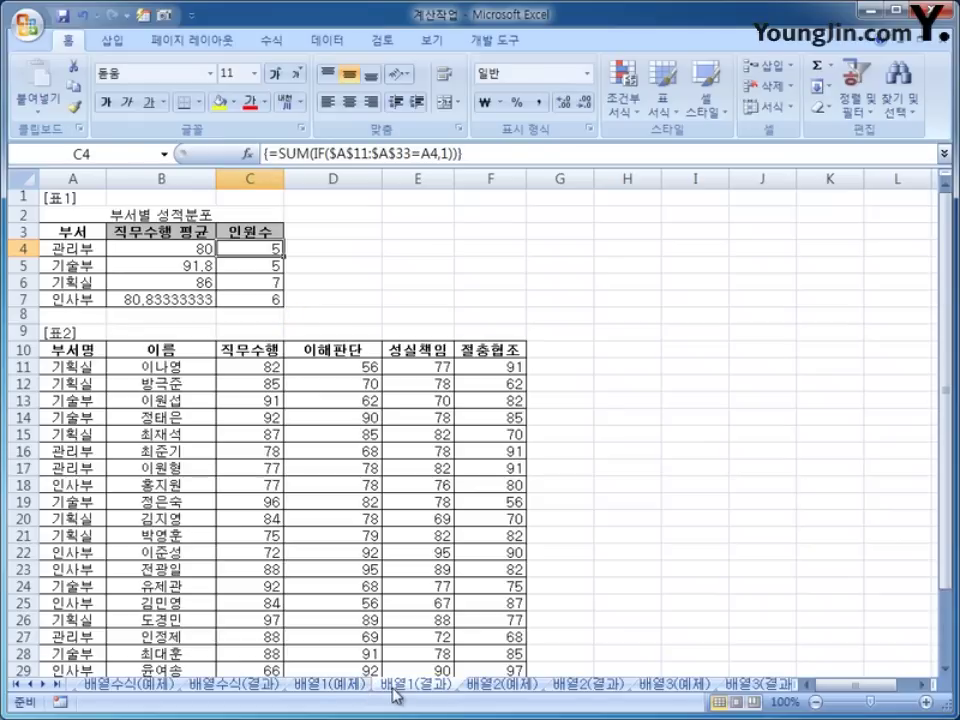
# Open the 배열2(예제) sheet and review the 표1 data in A2:G23 and the 과목명 heading of 표2
pyautogui.click(472, 688)
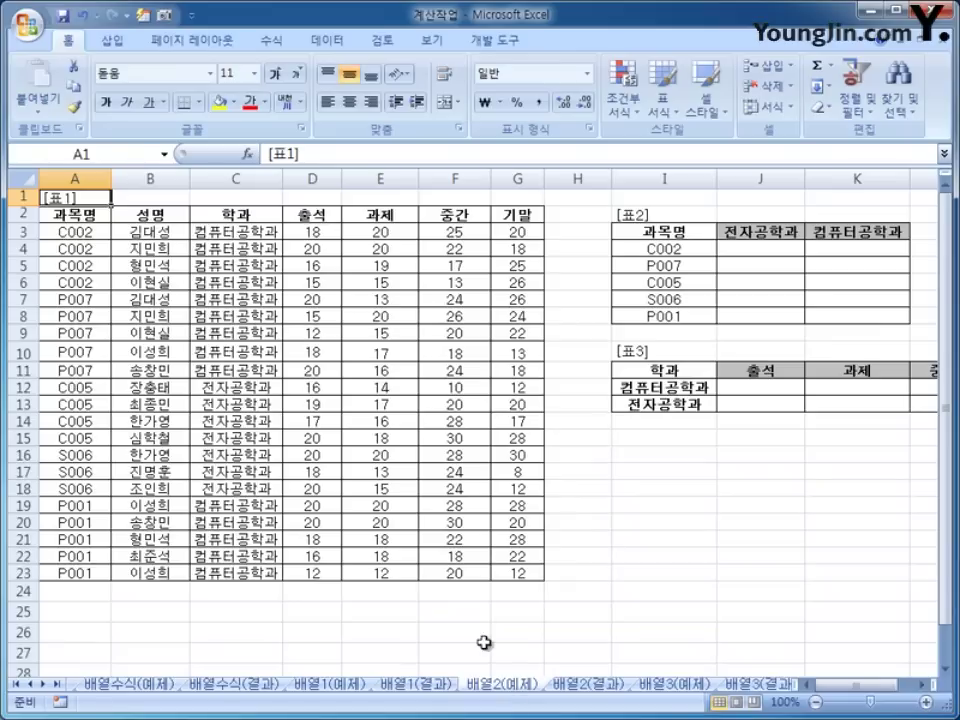
pyautogui.moveTo(88, 213); pyautogui.dragTo(501, 572)
pyautogui.click(689, 234)
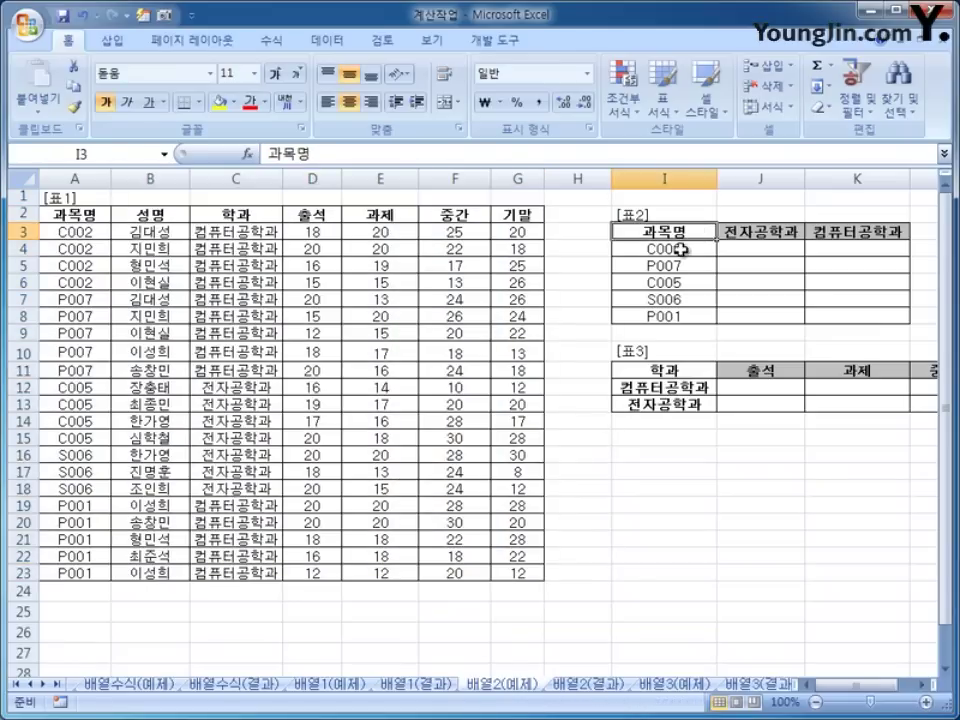
# Examine the course codes, department headings and blank range J4:K8 in 표2, comparing them with the C005 records in A12:C15
pyautogui.click(667, 249)
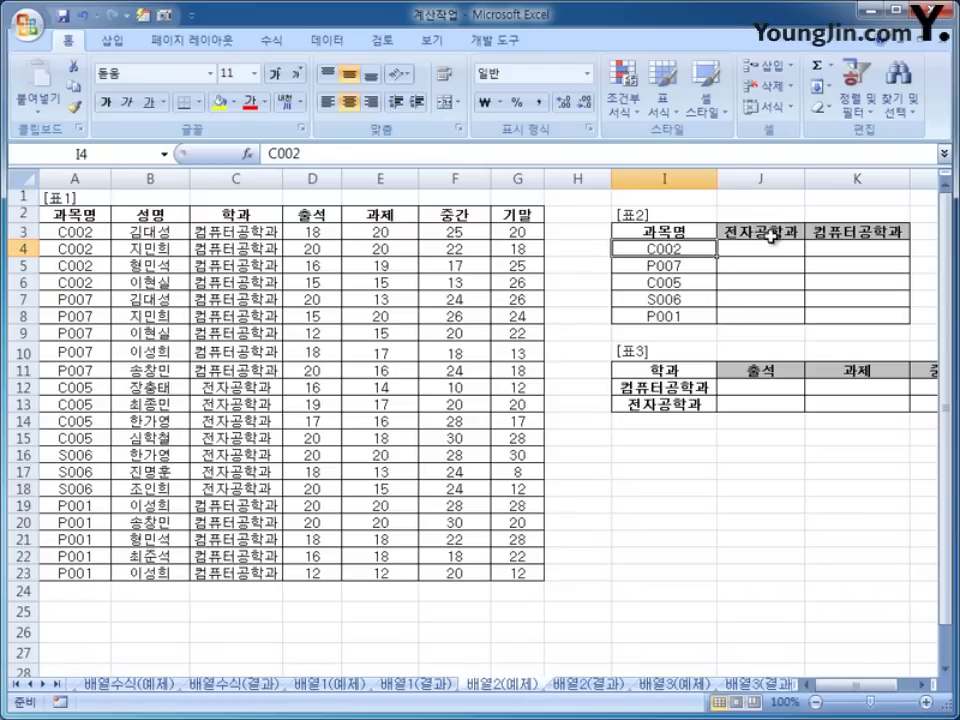
pyautogui.click(766, 240)
pyautogui.click(848, 238)
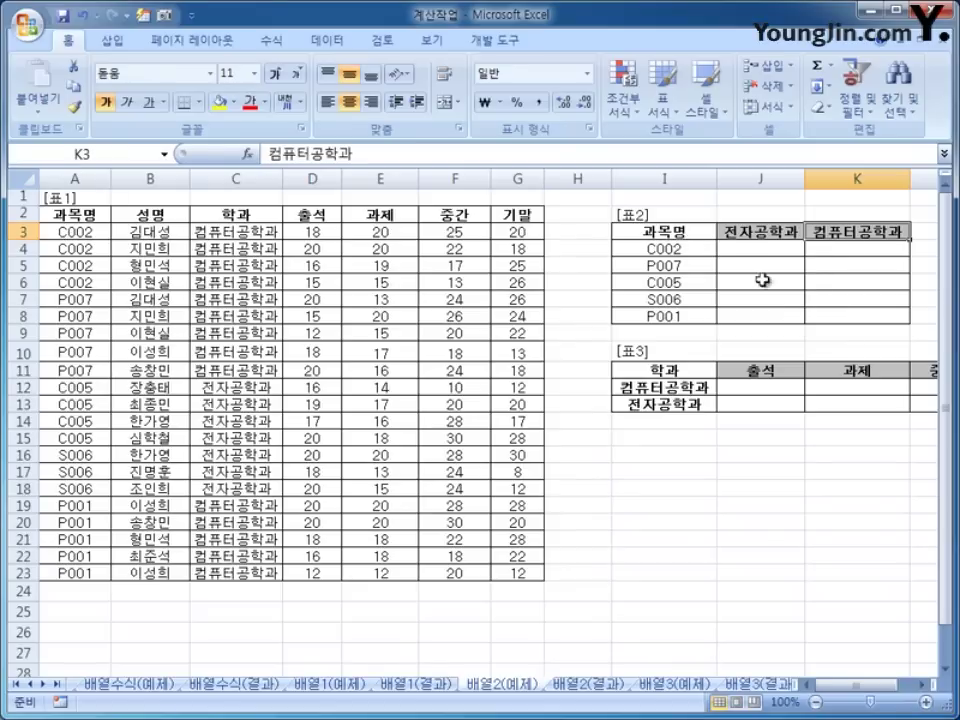
pyautogui.moveTo(745, 250); pyautogui.dragTo(830, 312)
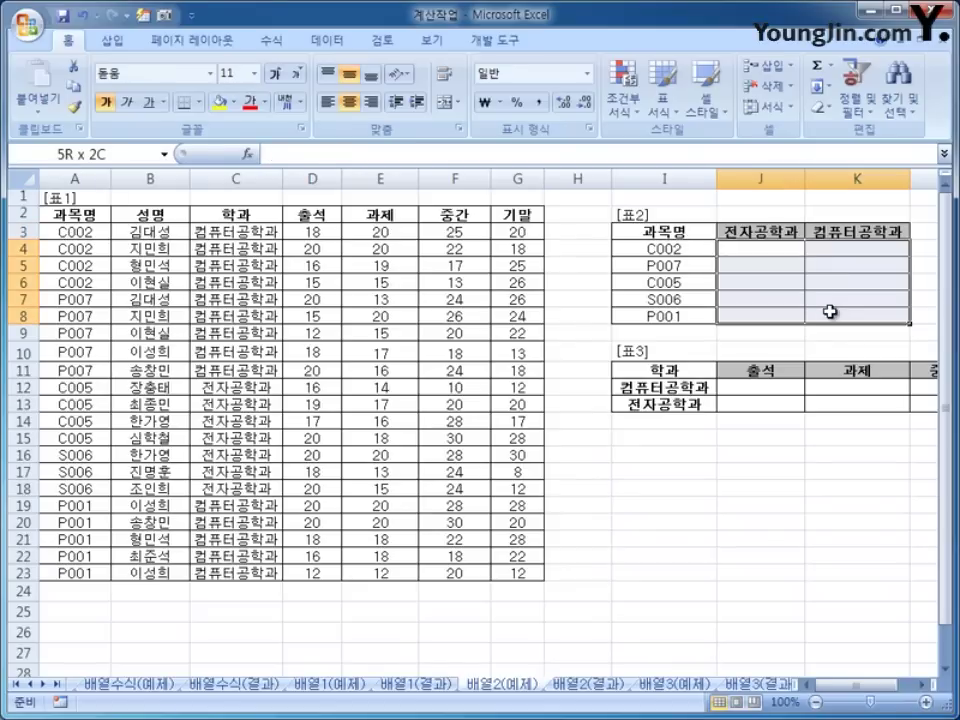
pyautogui.click(66, 233)
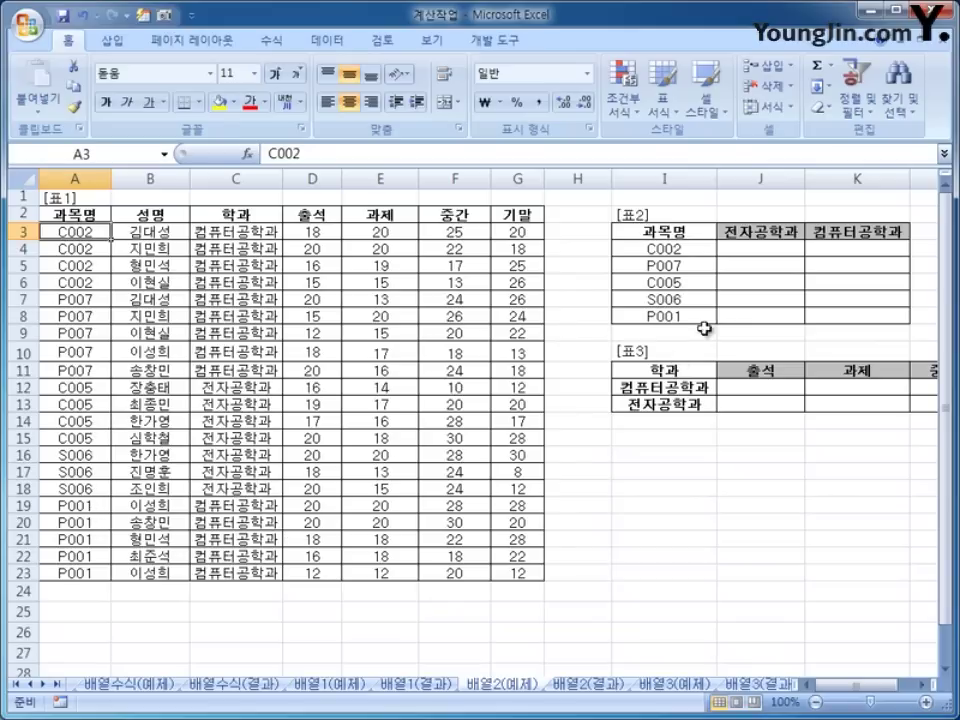
pyautogui.click(698, 282)
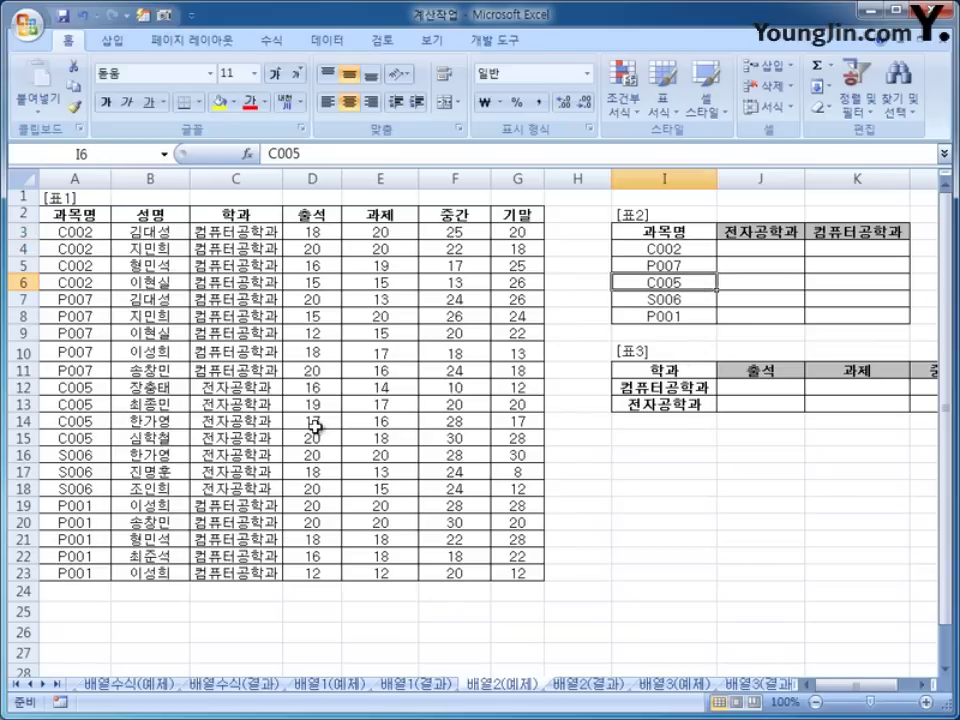
pyautogui.click(71, 402)
pyautogui.moveTo(101, 390); pyautogui.dragTo(101, 402)
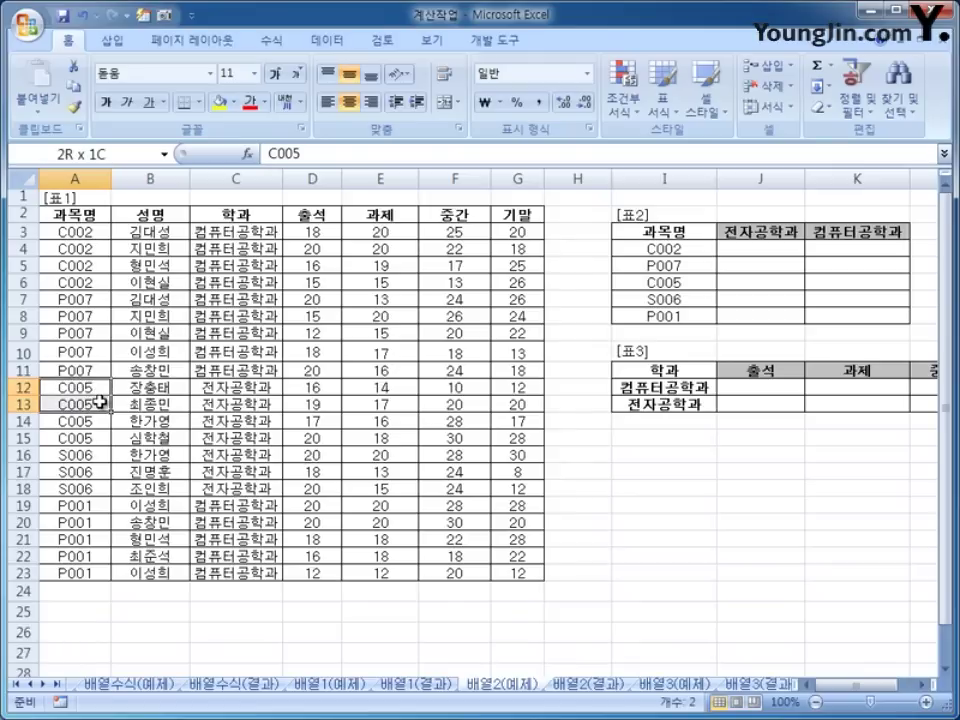
pyautogui.moveTo(101, 402); pyautogui.dragTo(235, 438)
pyautogui.click(762, 250)
pyautogui.click(760, 284)
pyautogui.click(778, 247)
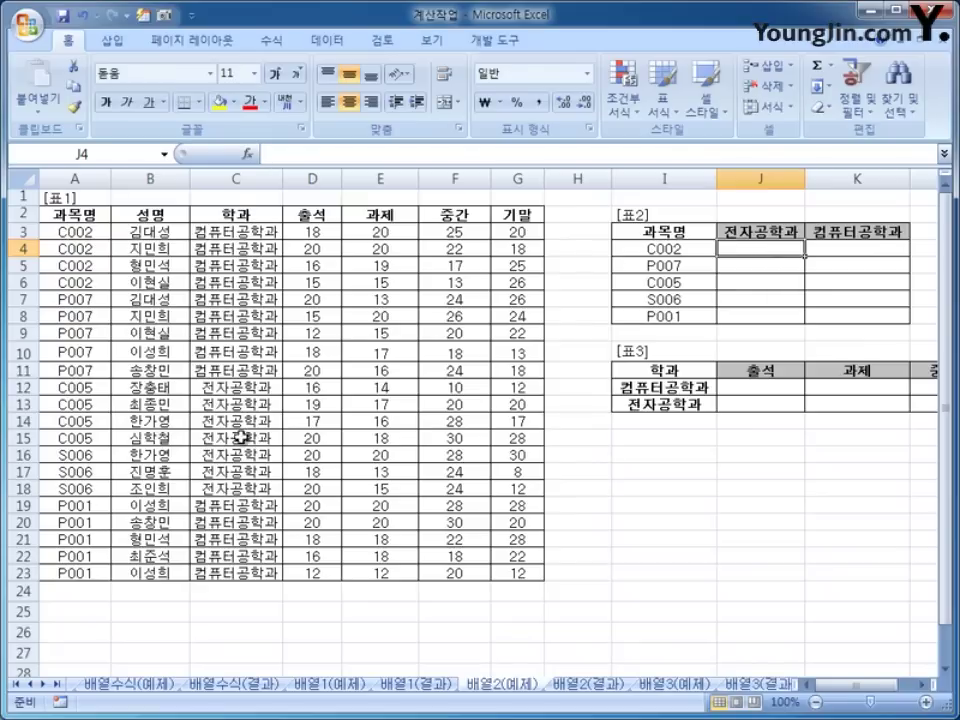
pyautogui.moveTo(748, 251); pyautogui.dragTo(840, 313)
# Start the count formula in J4 as =sum(($A$3:$A$23= with the 과목명 range absolute
pyautogui.click(767, 257)
pyautogui.write('=')
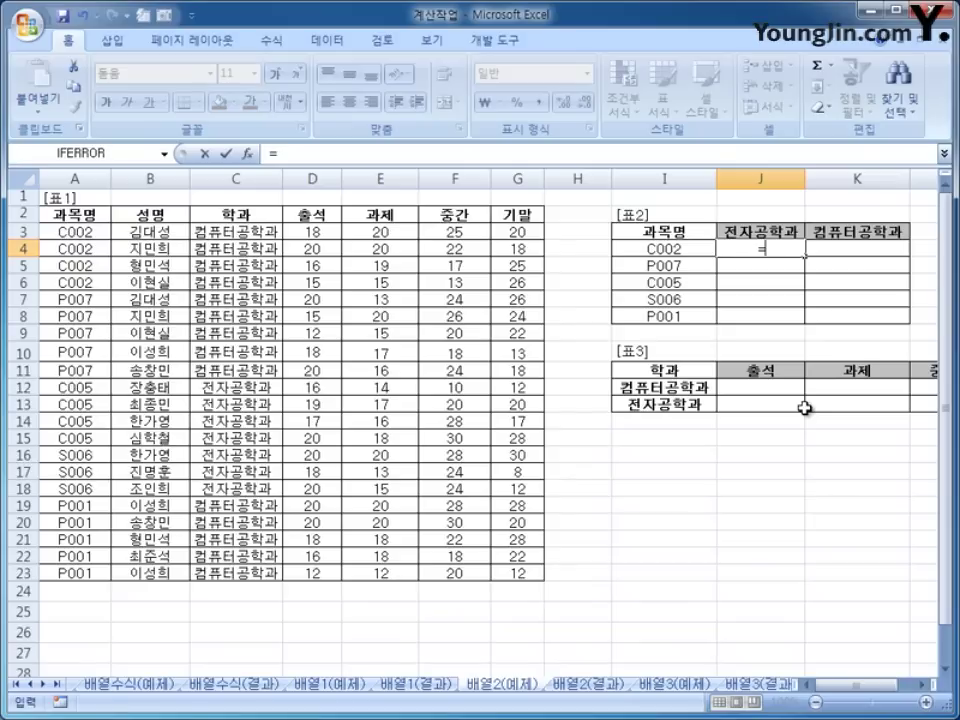
pyautogui.write('s')
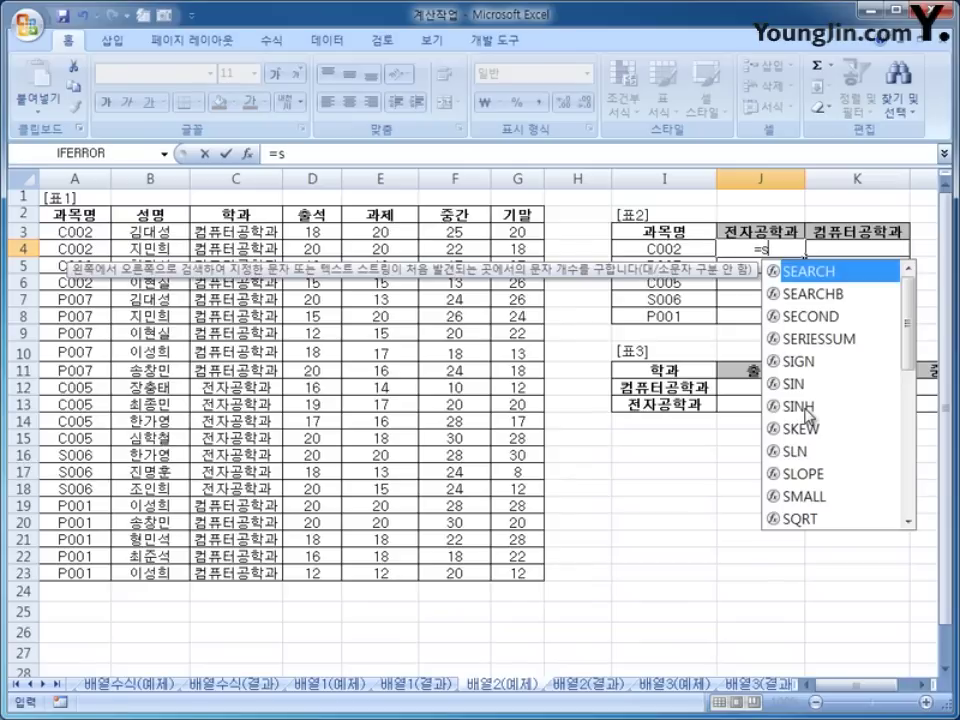
pyautogui.write('um(')
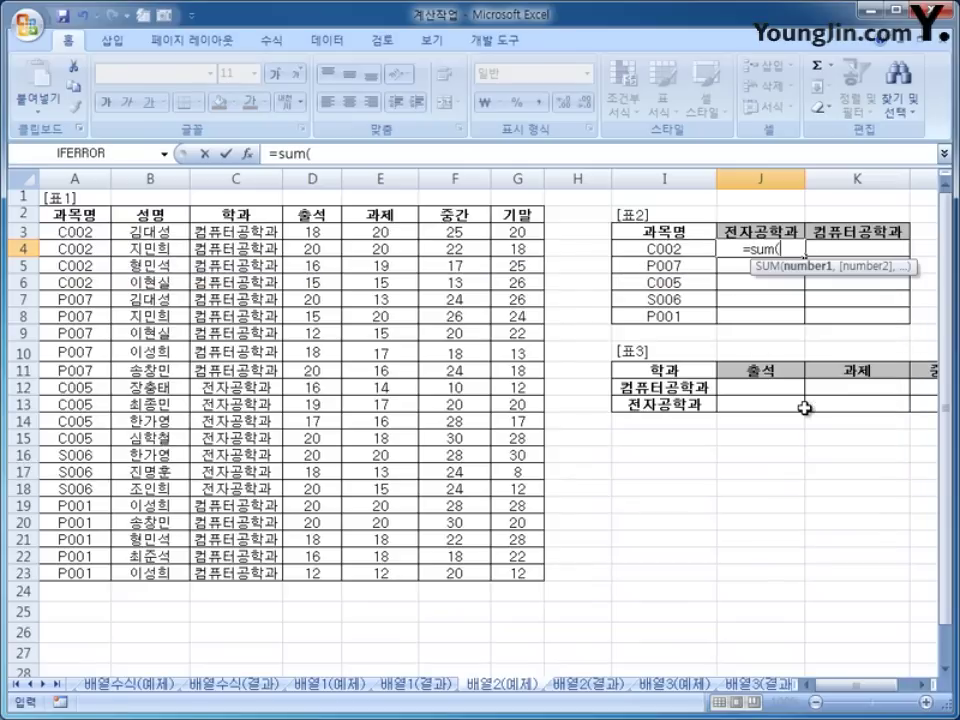
pyautogui.write('(')
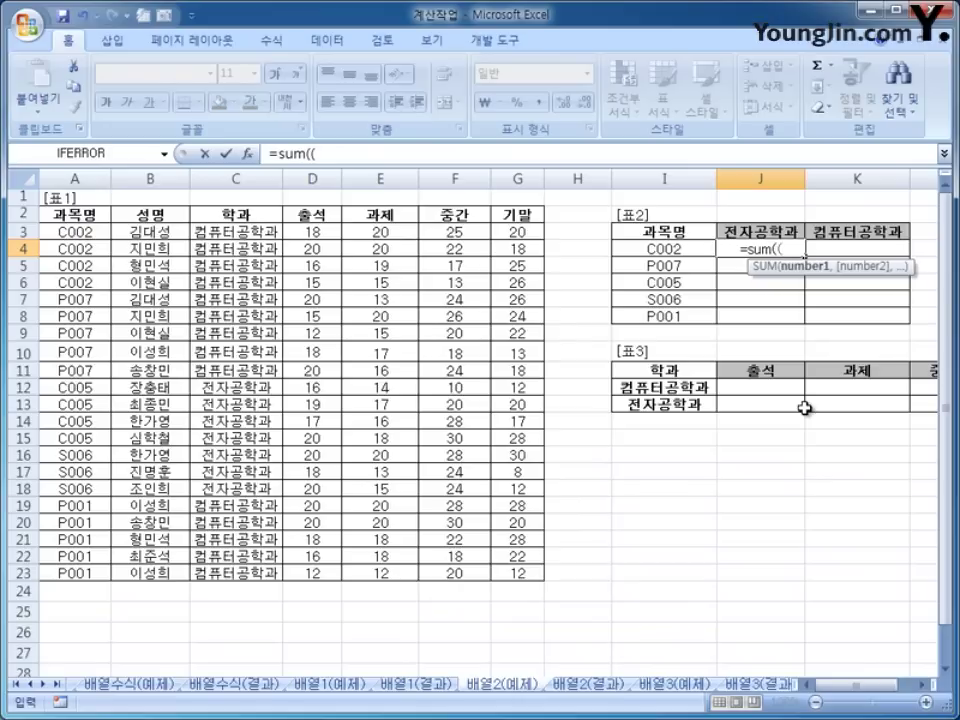
pyautogui.moveTo(75, 232); pyautogui.dragTo(78, 573)
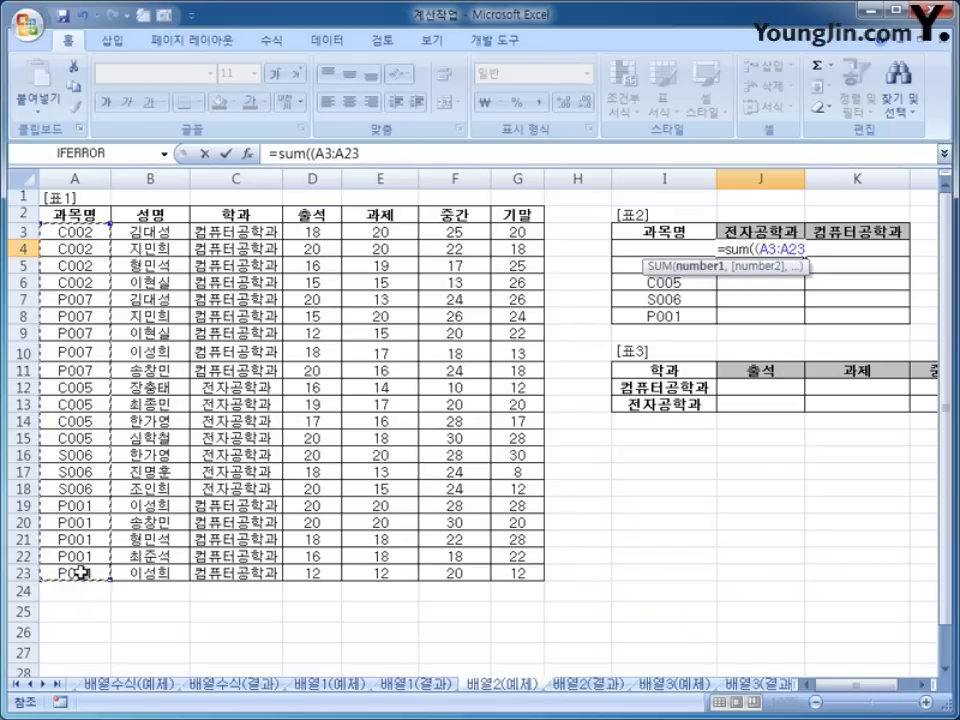
pyautogui.press('F4')
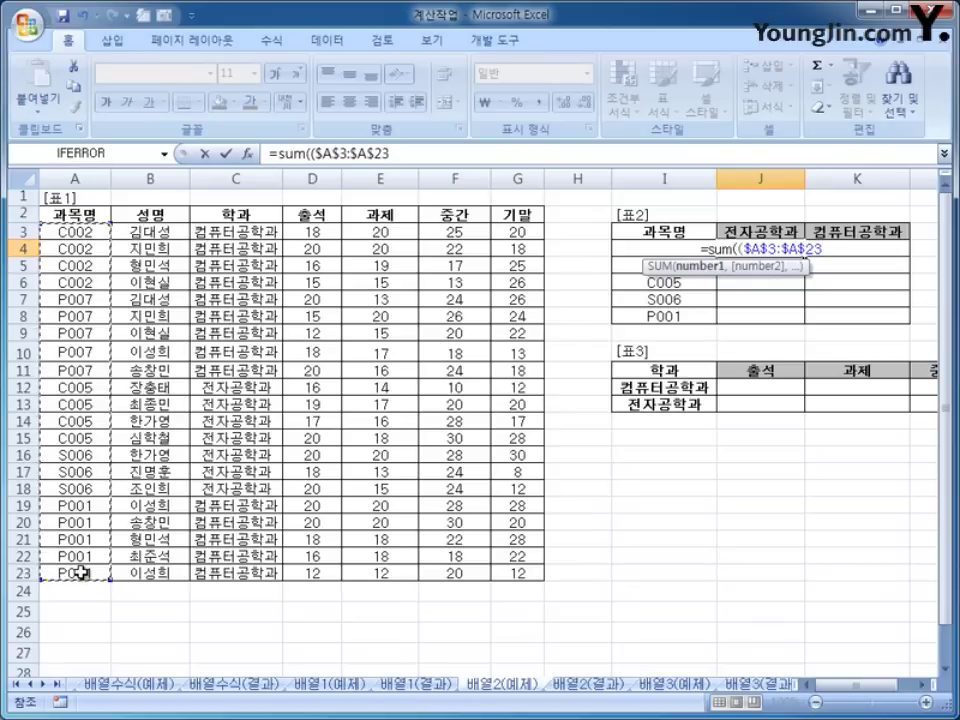
pyautogui.write('=')
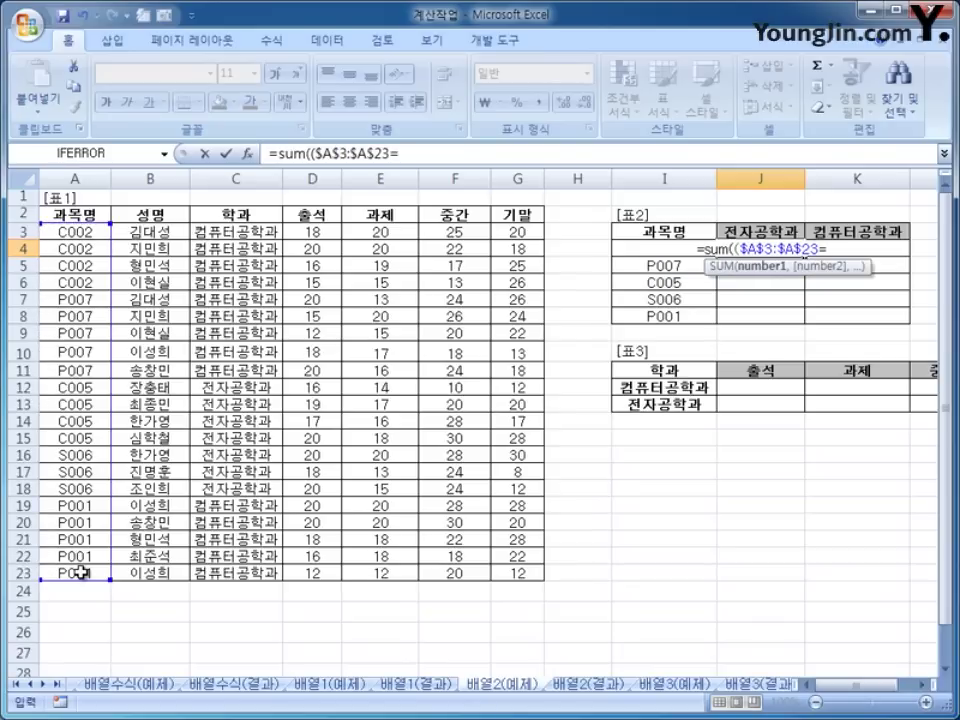
# Complete the course condition in J4 by comparing with $I4, fixing only the column, and close its parenthesis
pyautogui.press('Left')
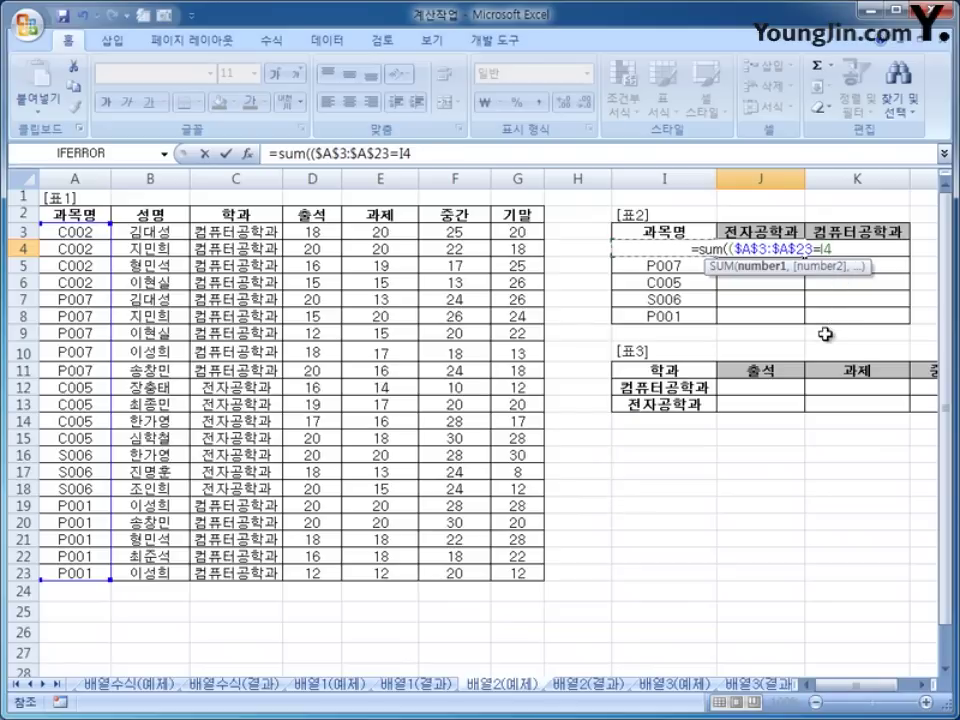
pyautogui.press('F4')
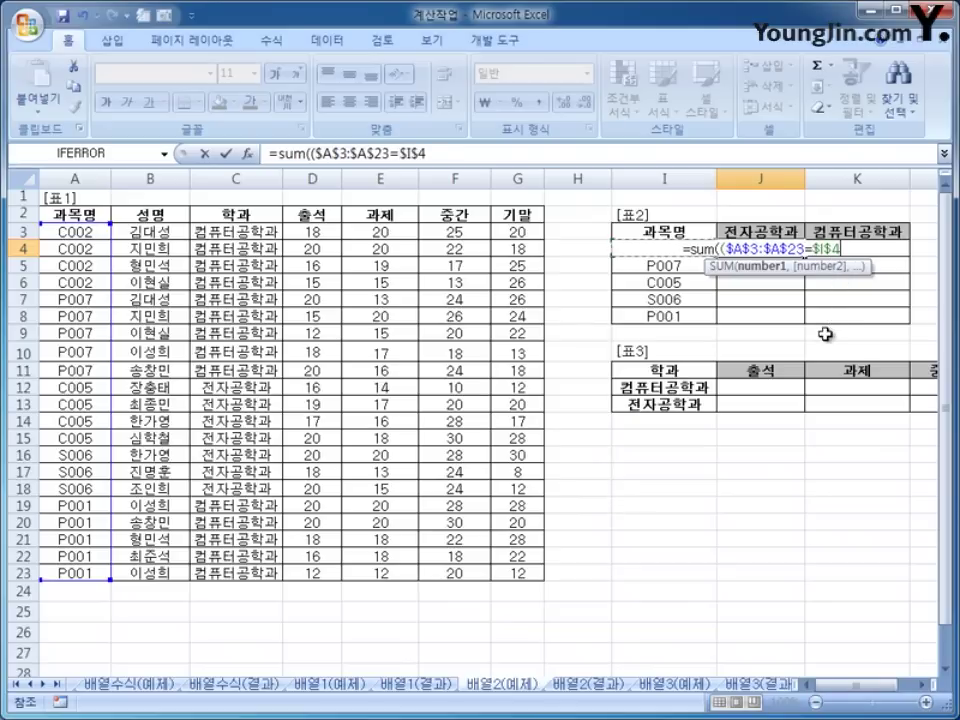
pyautogui.press('F4')
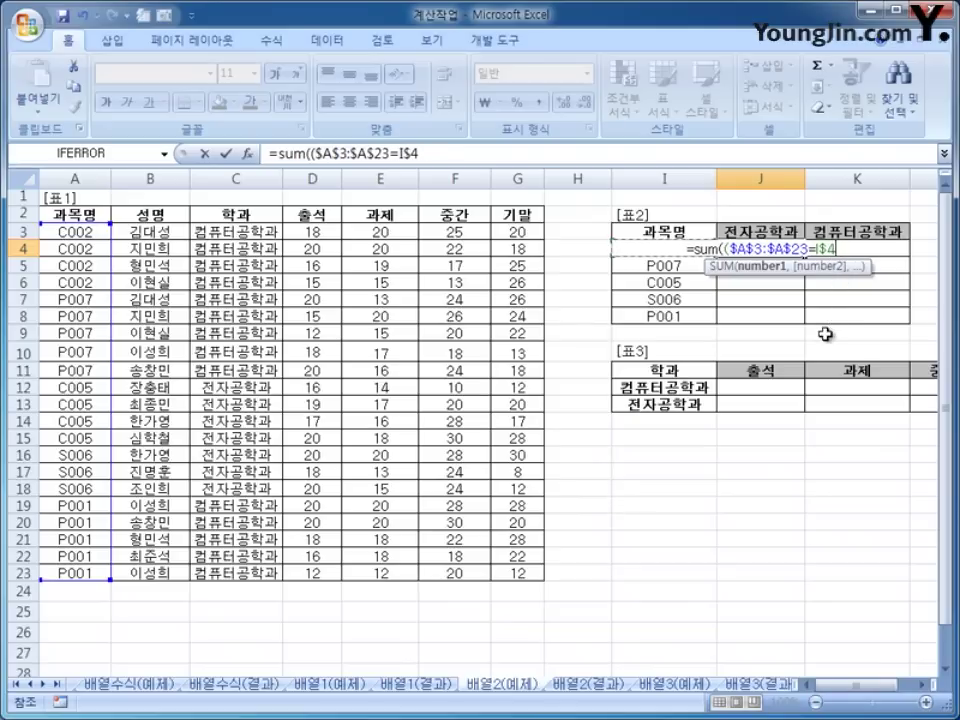
pyautogui.press('F4')
pyautogui.click(459, 153)
pyautogui.write(')')
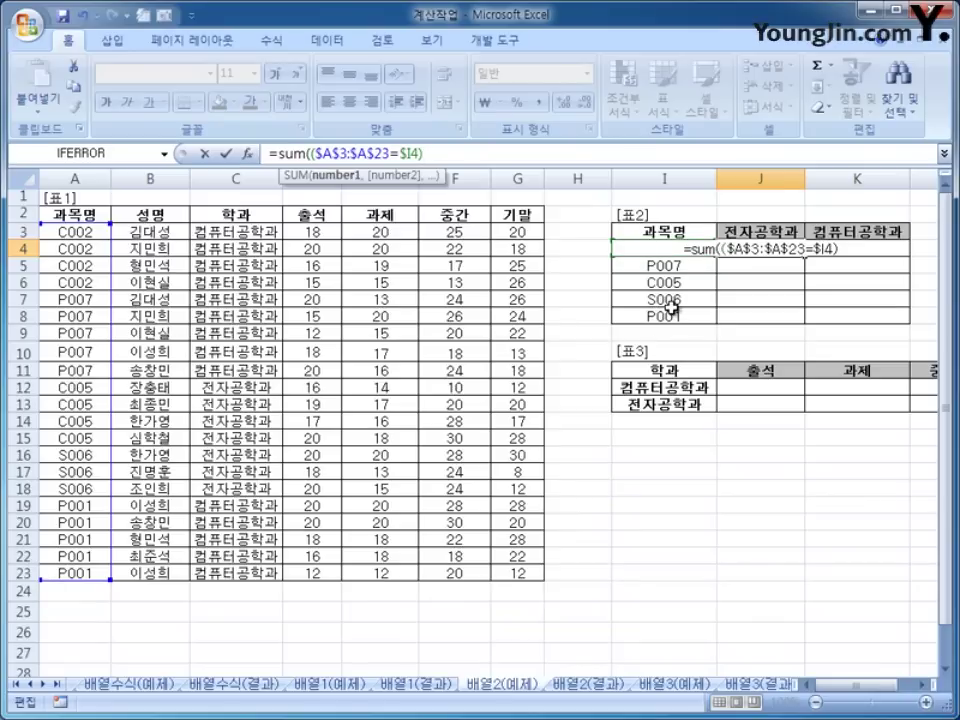
# Multiply by the department condition ($C$3:$C$23=J$3) to complete J4 as =sum(($A$3:$A$23=$I4)*($C$3:$C$23=J$3))
pyautogui.write('*')
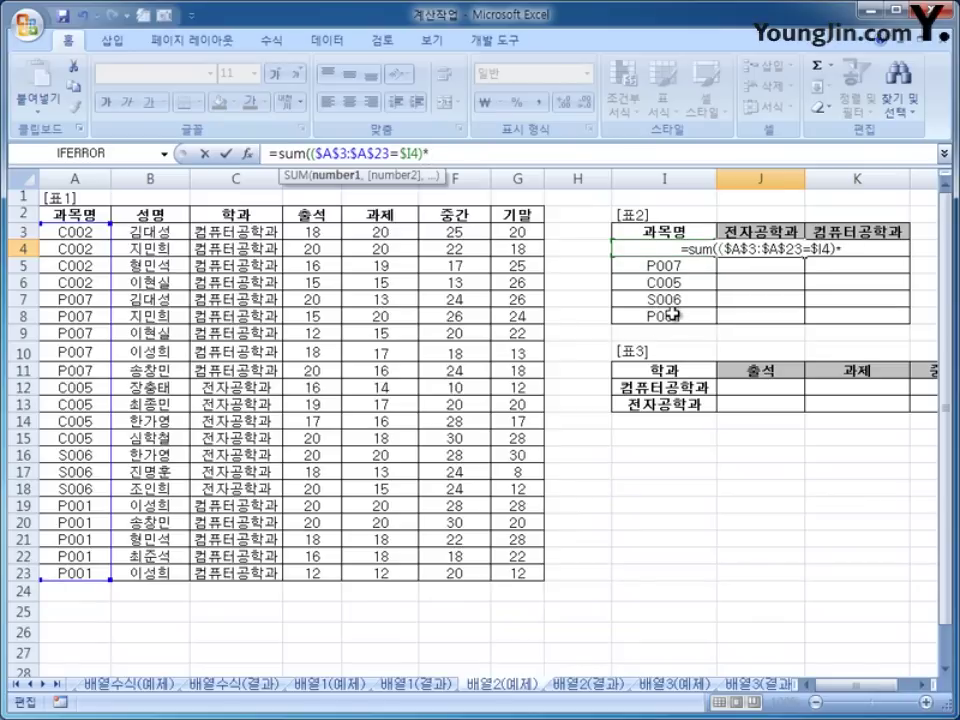
pyautogui.write('(')
pyautogui.moveTo(251, 230); pyautogui.dragTo(255, 560)
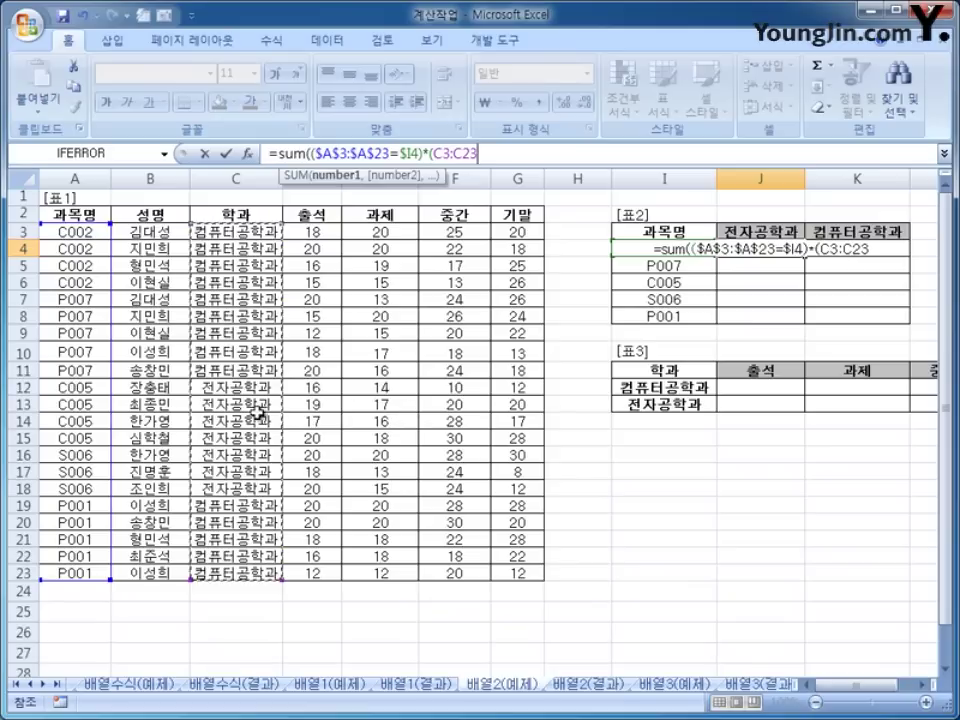
pyautogui.press('F4')
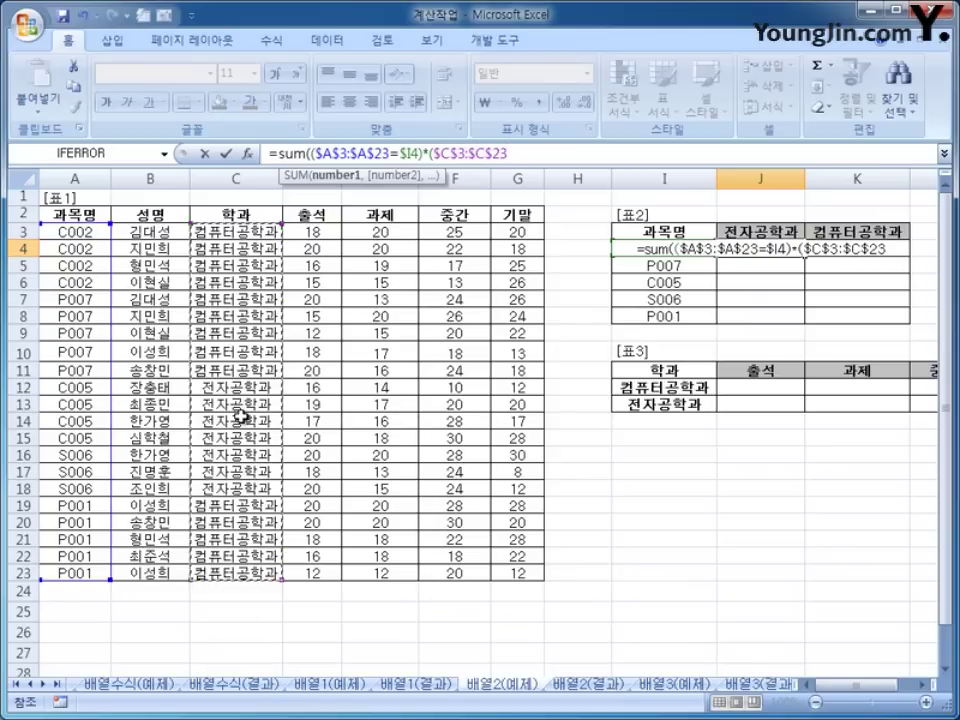
pyautogui.write('=')
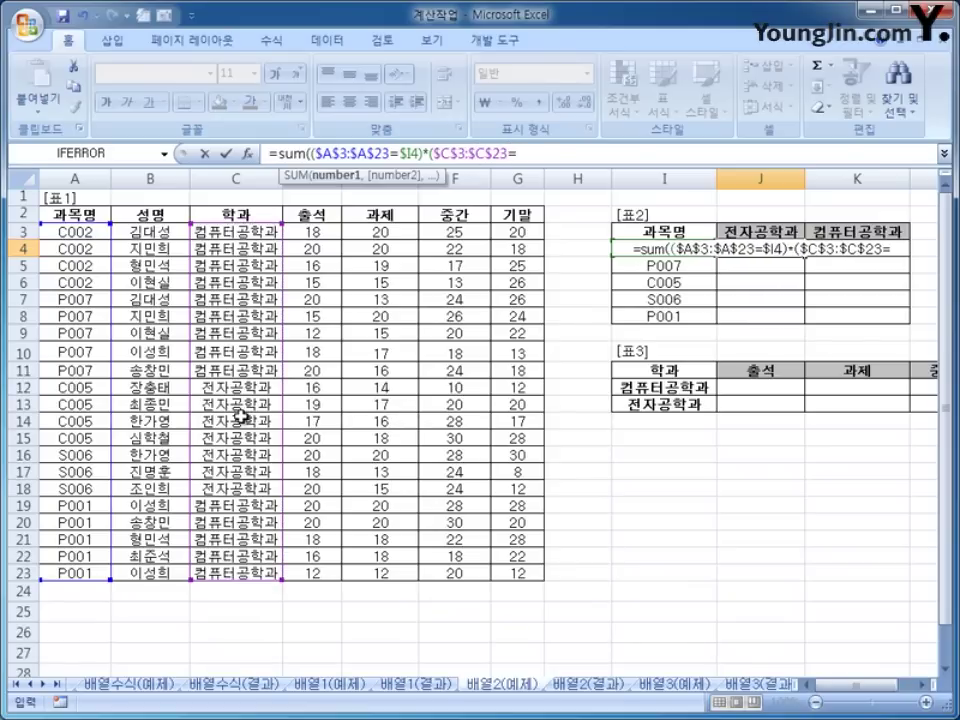
pyautogui.click(737, 230)
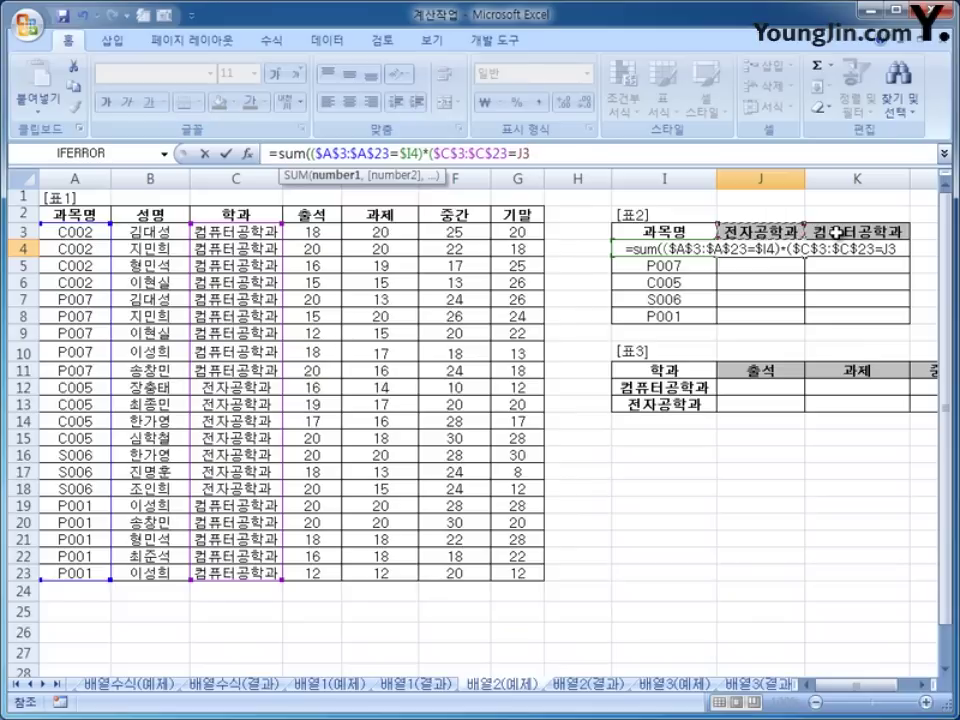
pyautogui.click(530, 160)
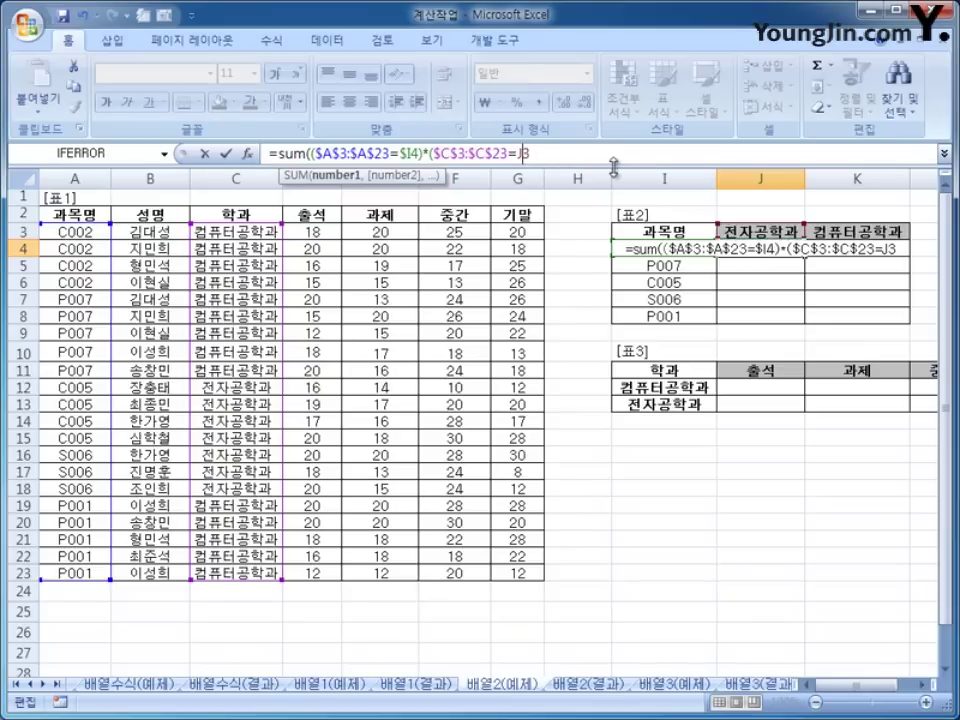
pyautogui.write('$')
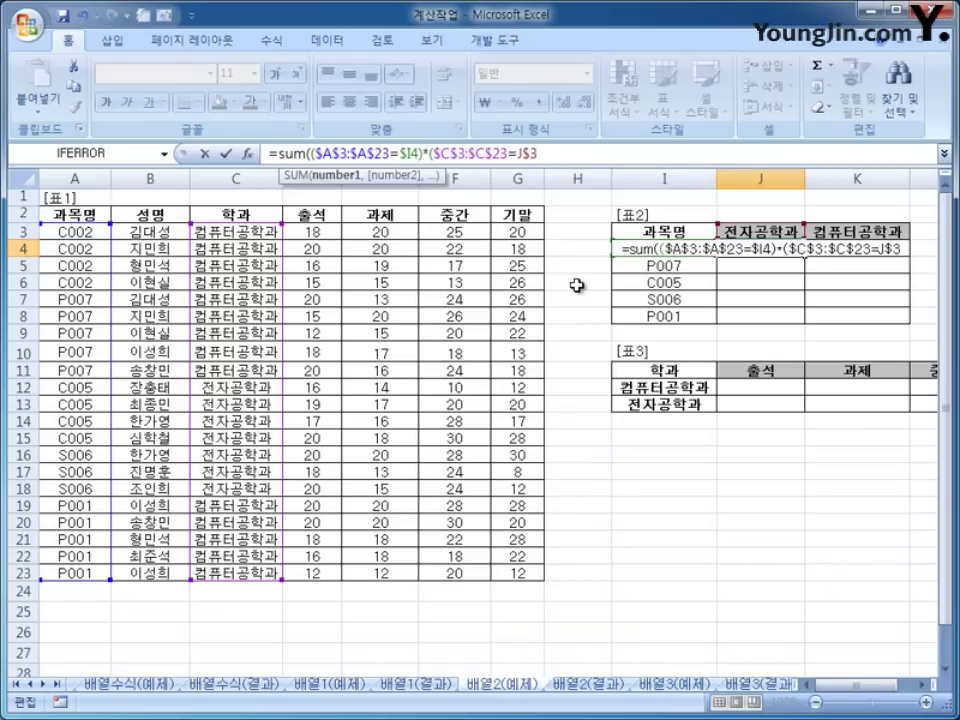
pyautogui.write(')')
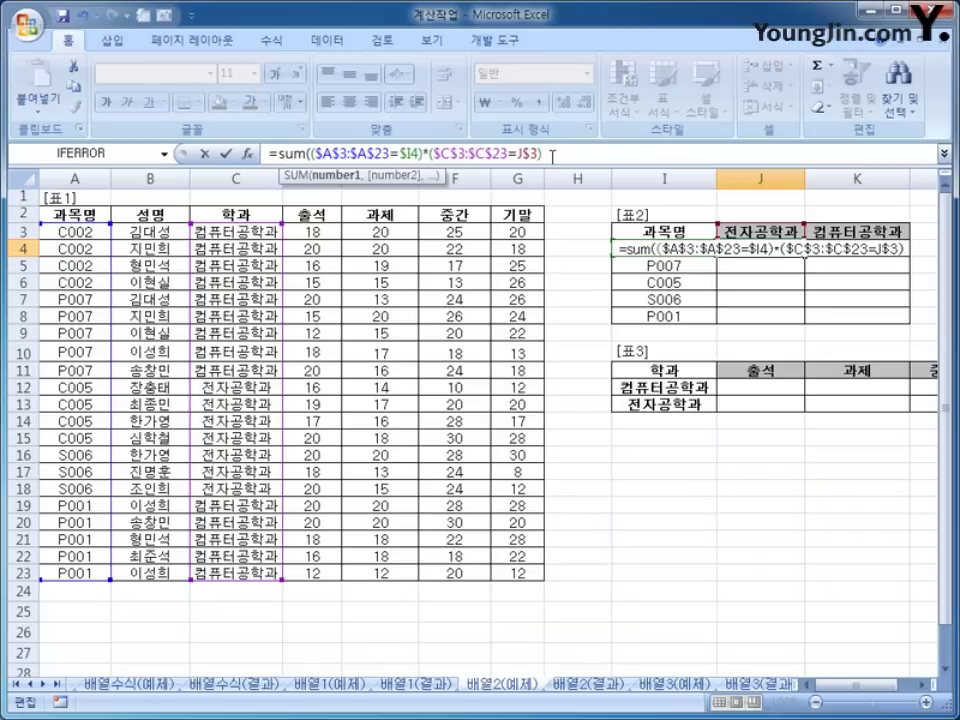
pyautogui.write(')')
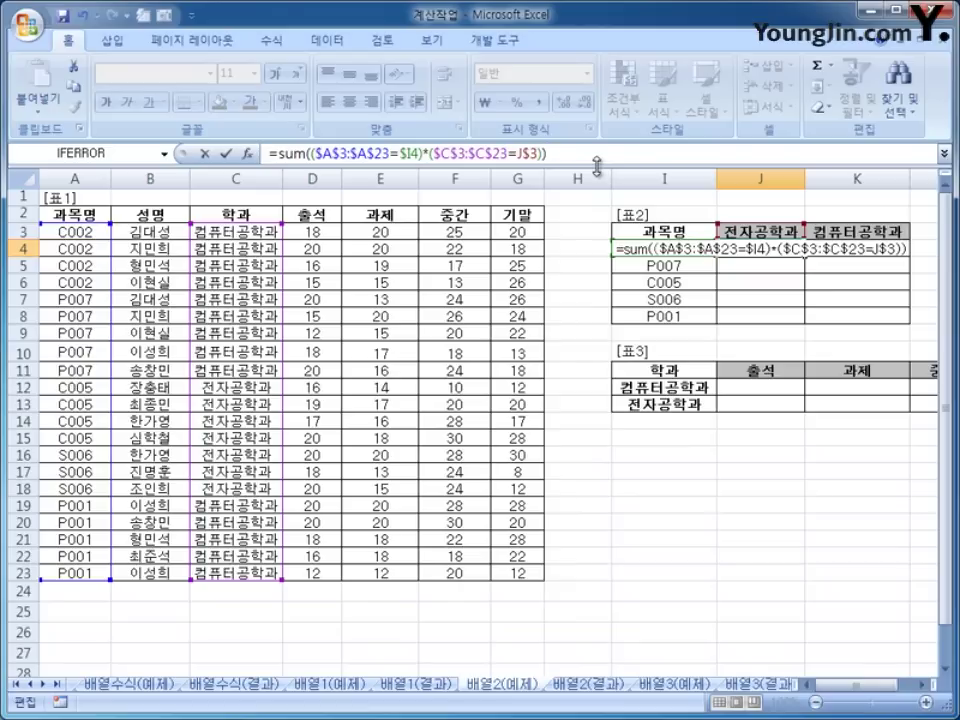
# Enter J4 as an array formula, fill it through J4:K8 in 표2 and check the copied formulas
pyautogui.hotkey('ctrl', 'shift', 'Return')
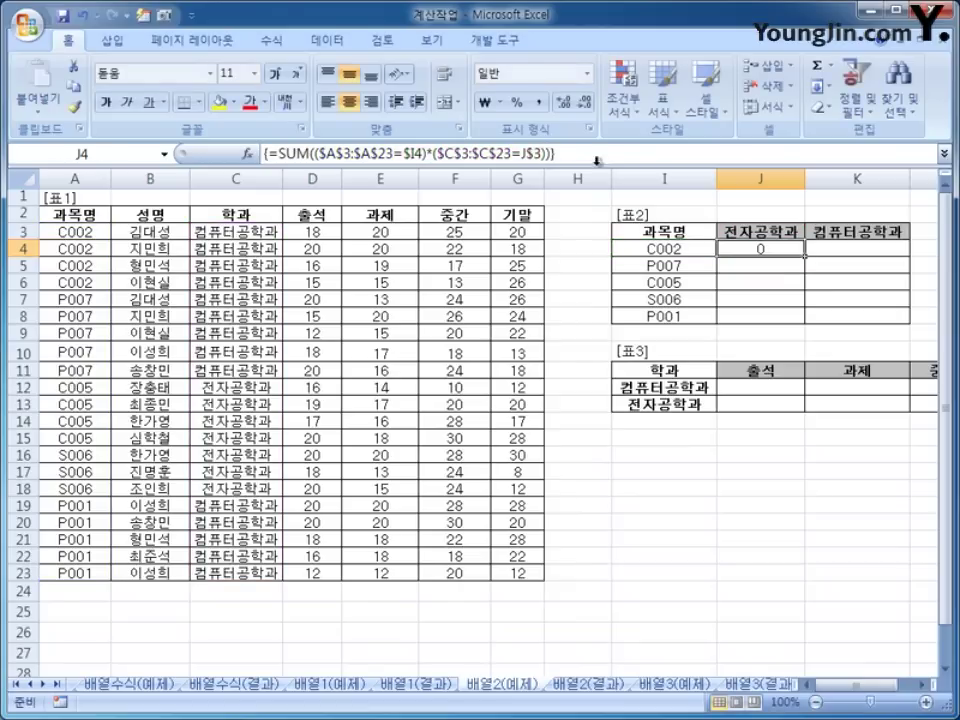
pyautogui.moveTo(804, 256); pyautogui.dragTo(804, 328)
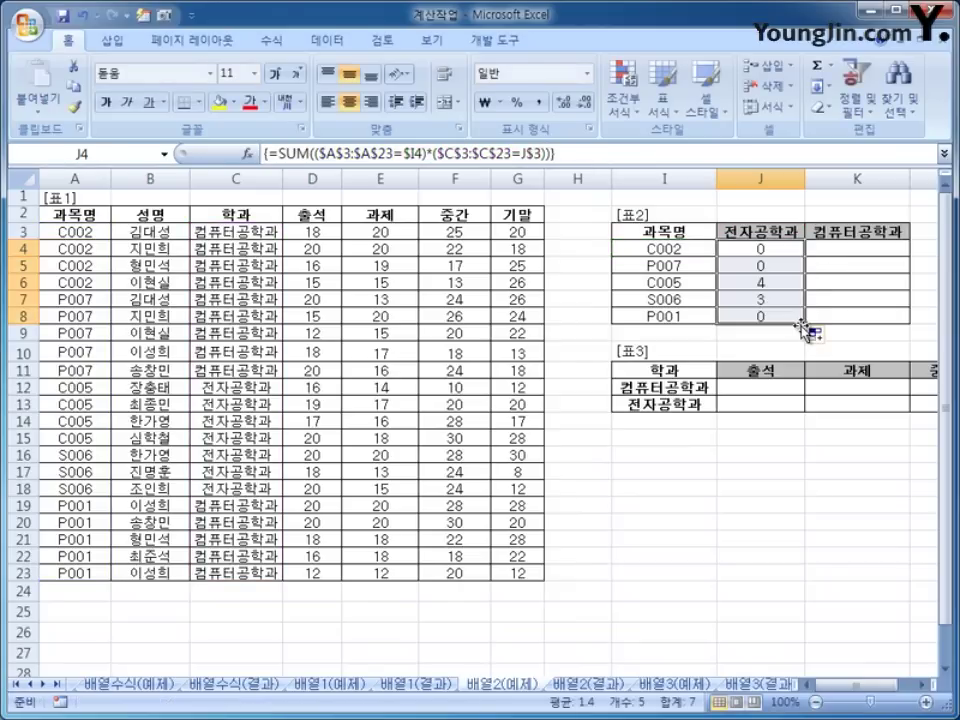
pyautogui.click(782, 250)
pyautogui.click(776, 280)
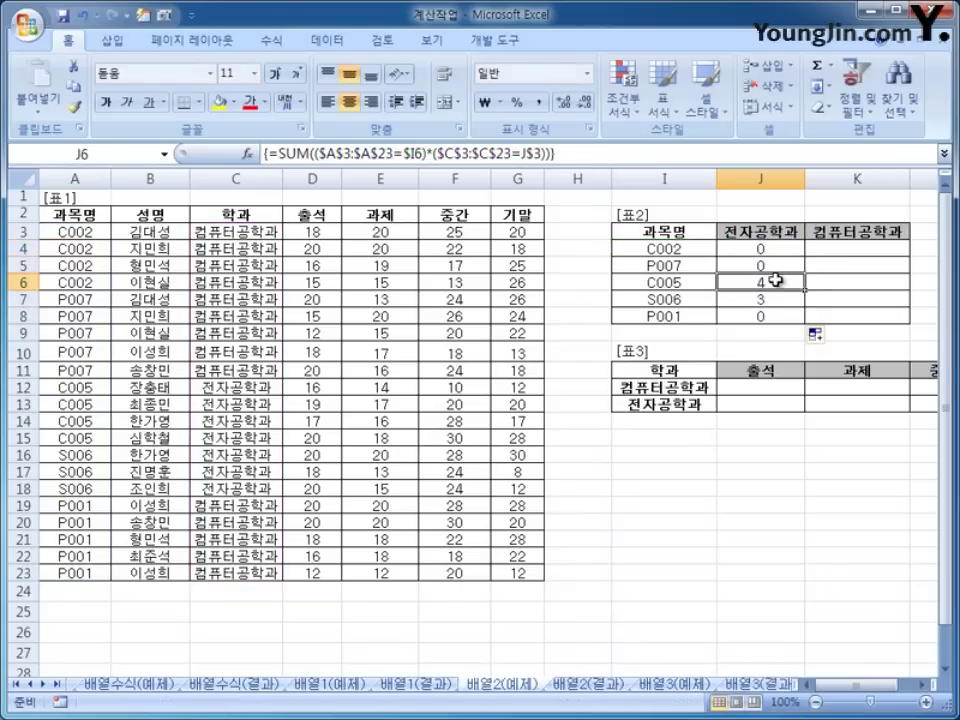
pyautogui.moveTo(782, 251); pyautogui.dragTo(885, 326)
pyautogui.click(871, 251)
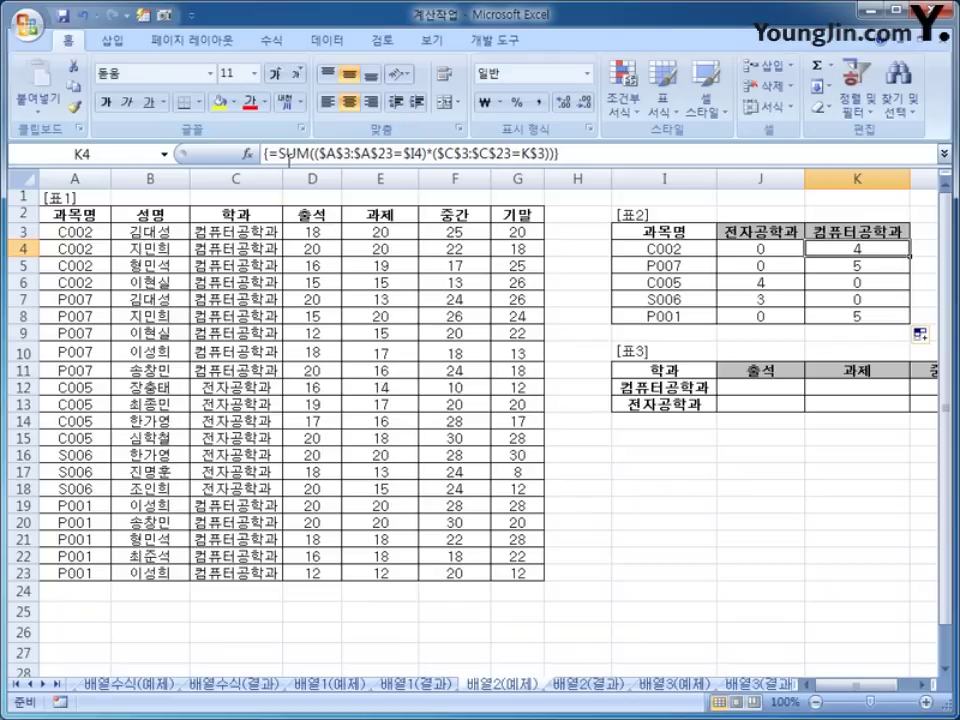
pyautogui.click(758, 248)
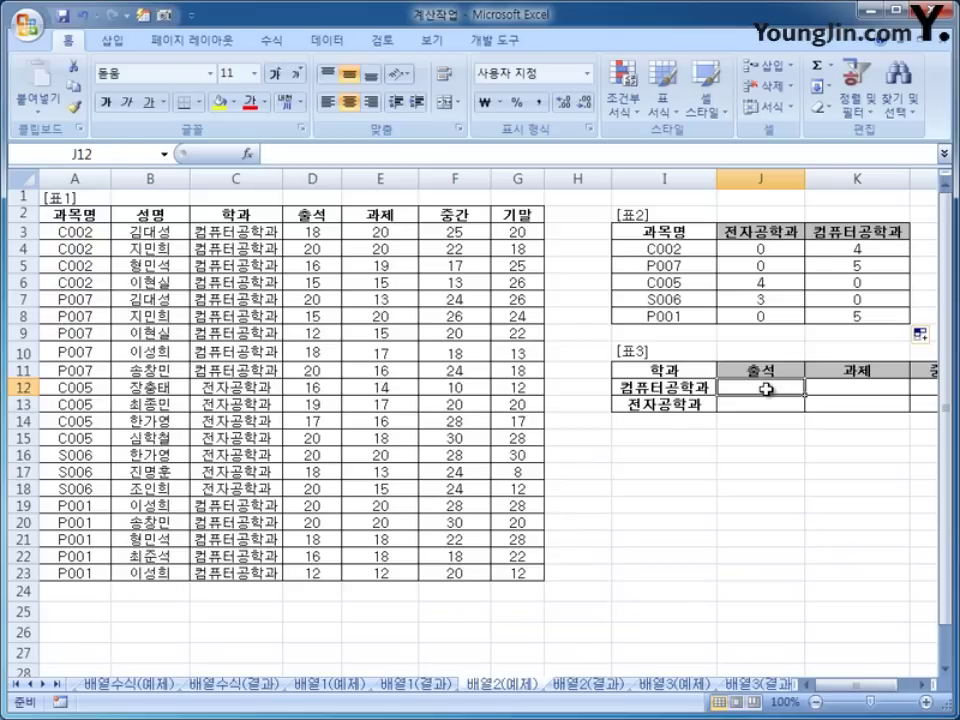
# Start the average formula in J12 of 표3 as =average(if($C$3:$C$23 with the 학과 range absolute
pyautogui.write('=')
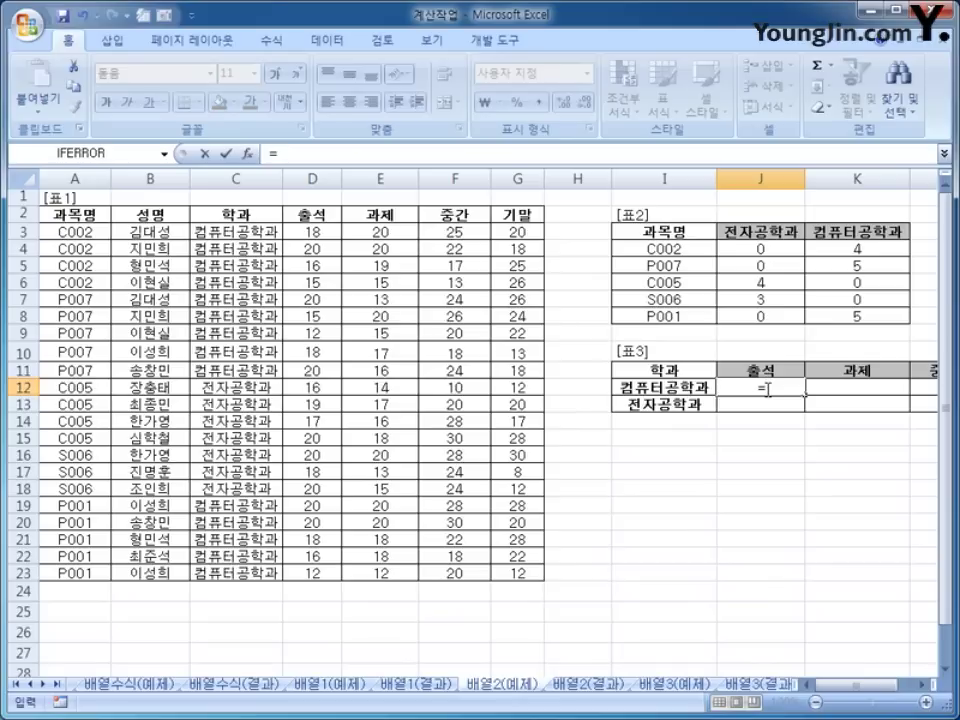
pyautogui.write('av')
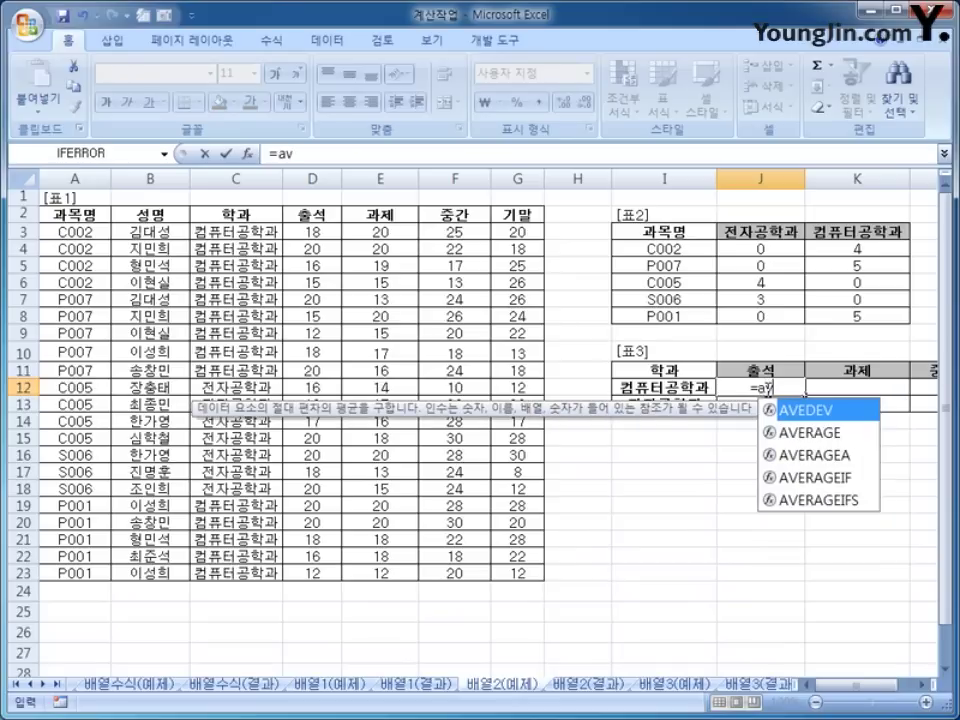
pyautogui.write('erage')
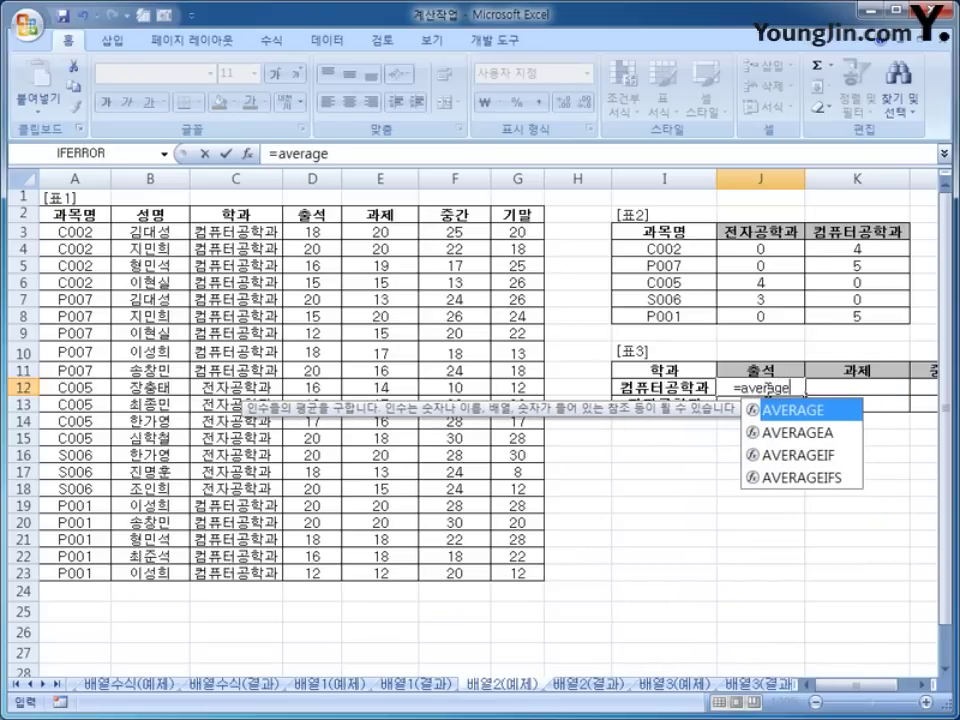
pyautogui.write('(if(')
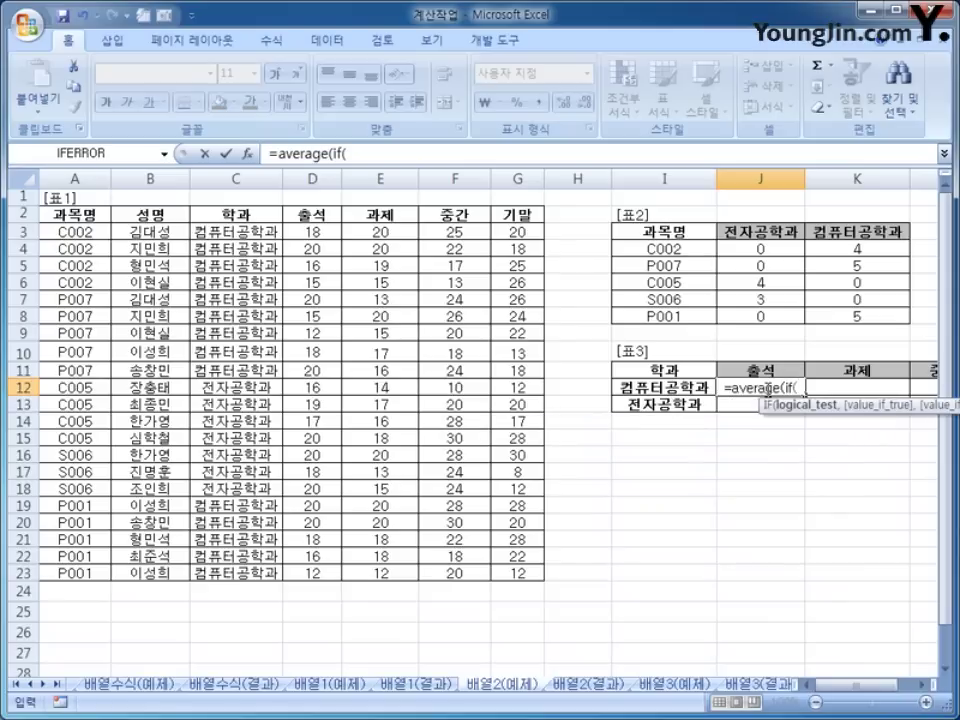
pyautogui.moveTo(250, 233); pyautogui.dragTo(242, 563)
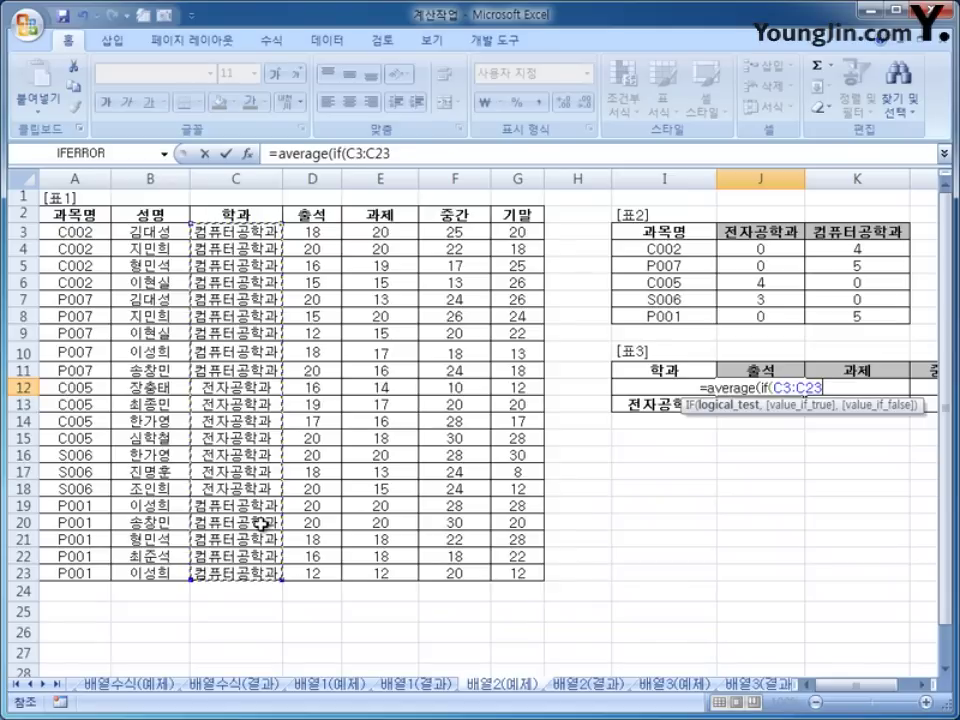
pyautogui.press('F4')
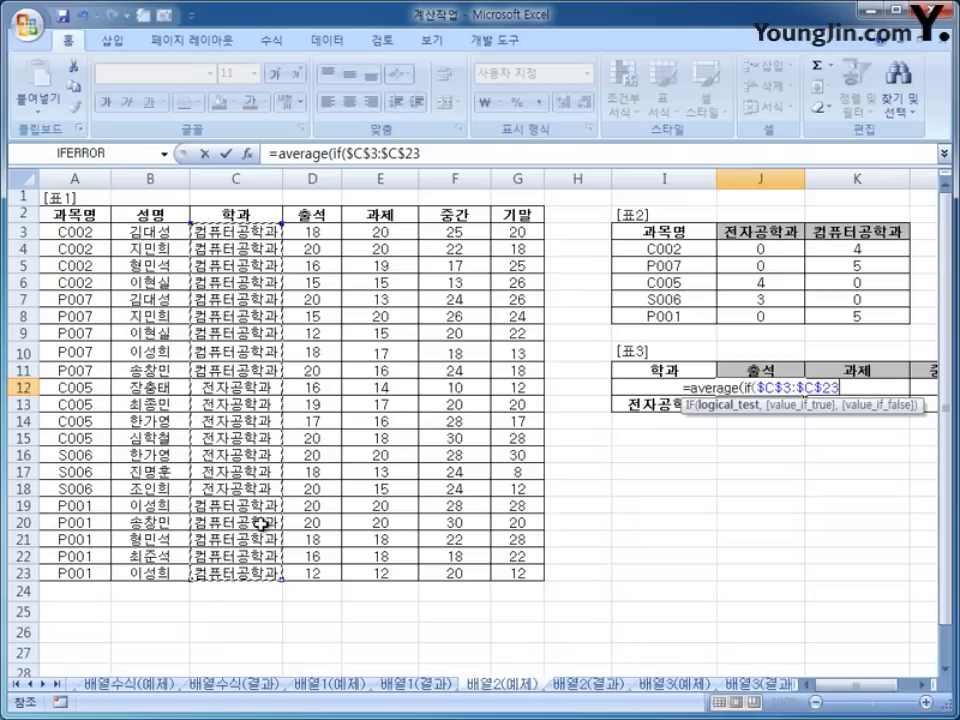
# Complete the department condition in J12 by comparing with $I12, fixing only the column, and begin the value-if-true argument
pyautogui.write('=')
pyautogui.press('Left')
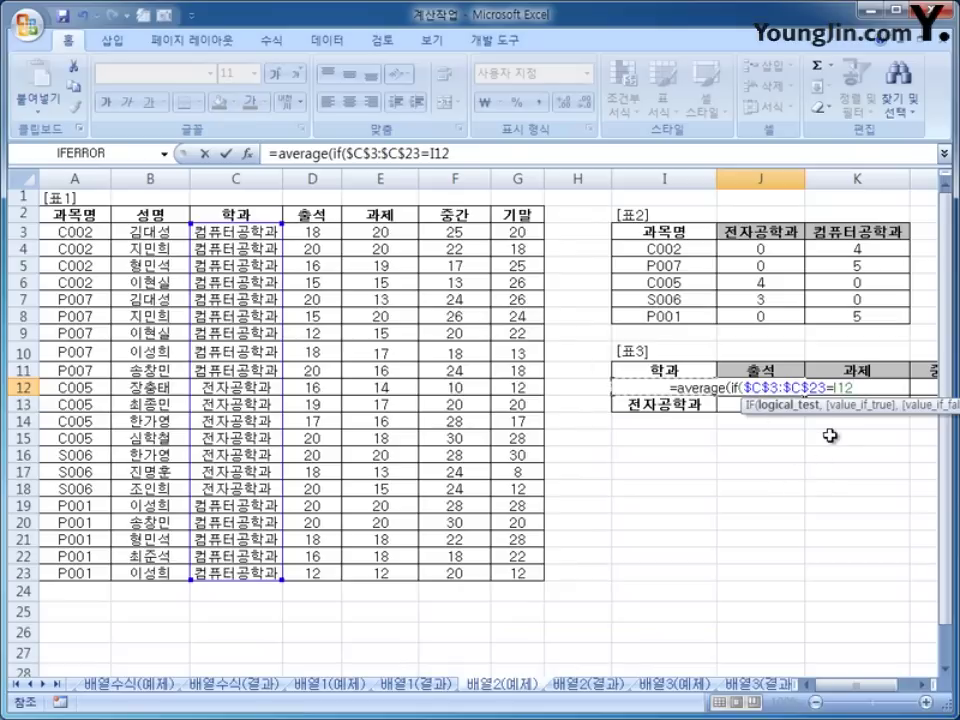
pyautogui.hscroll(2, 847, 449)
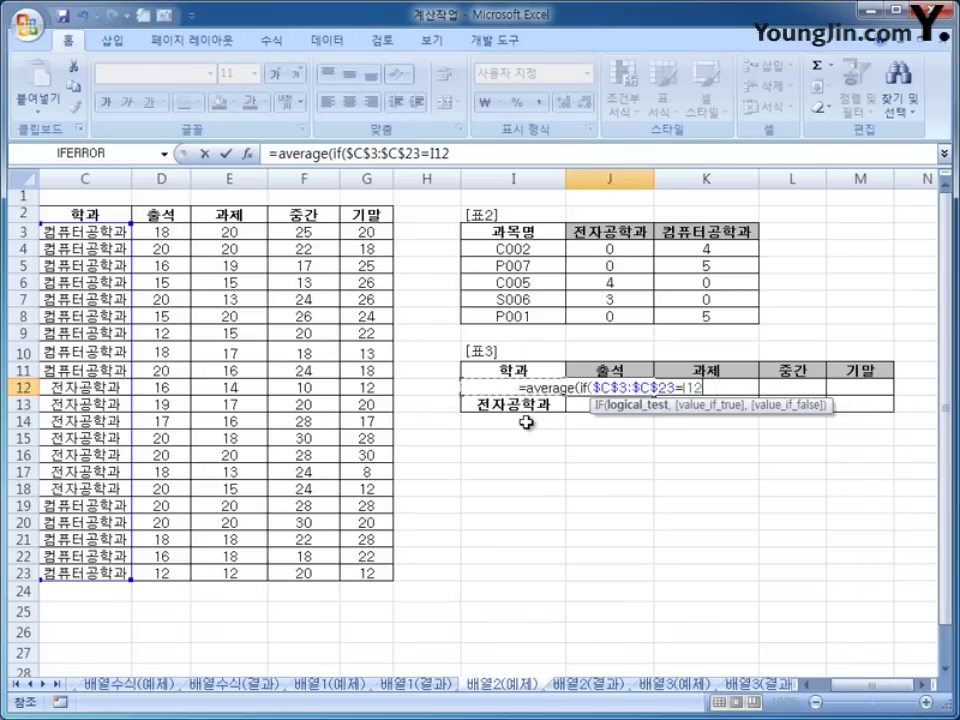
pyautogui.click(464, 158)
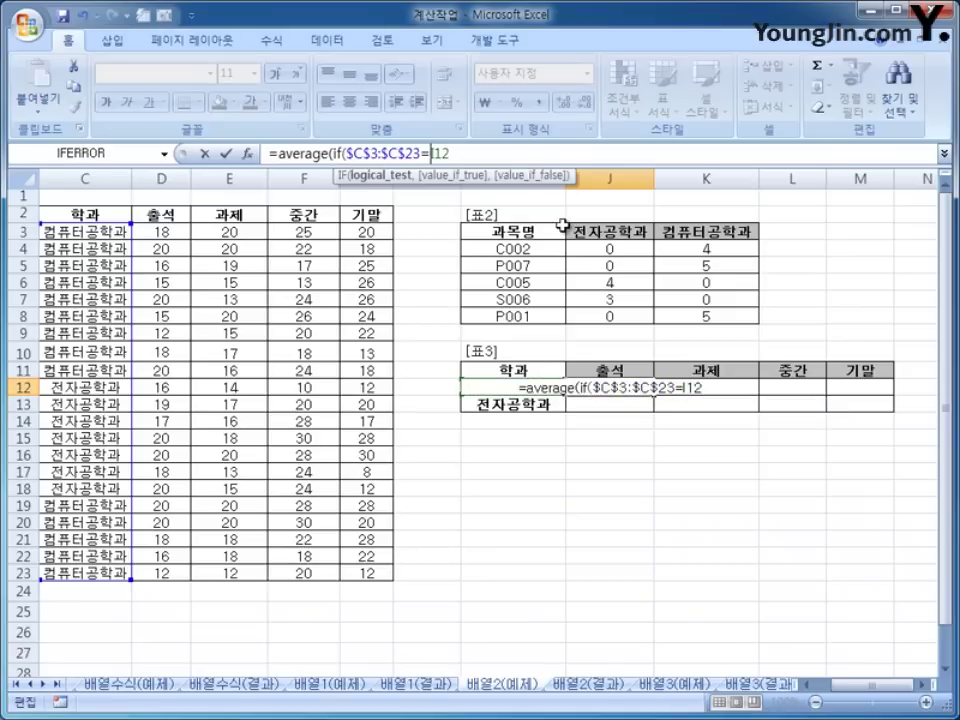
pyautogui.write('$')
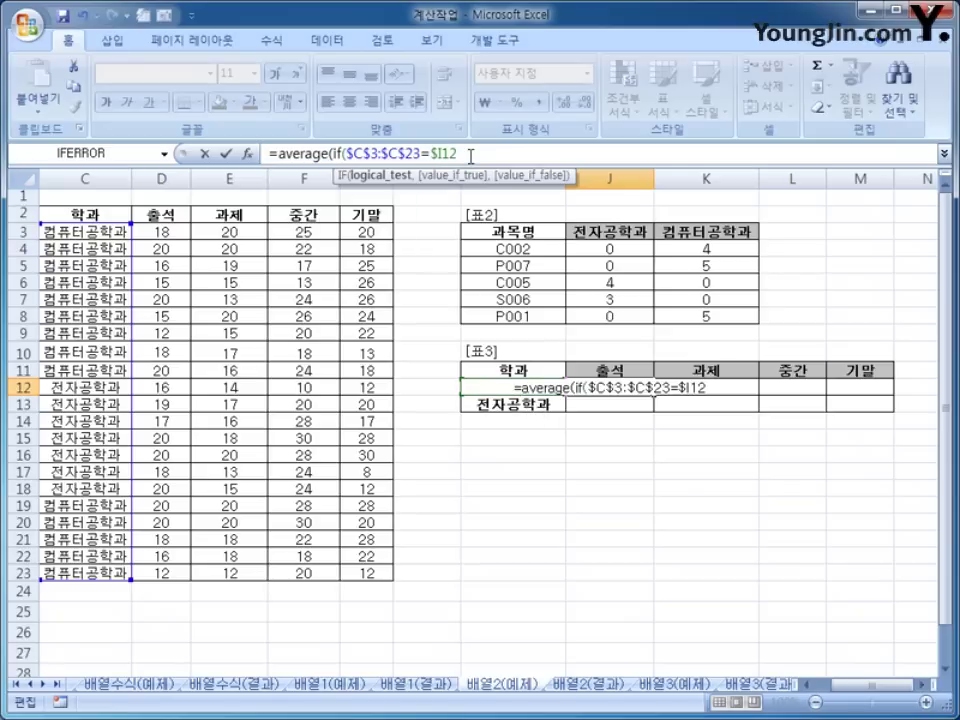
pyautogui.write(',')
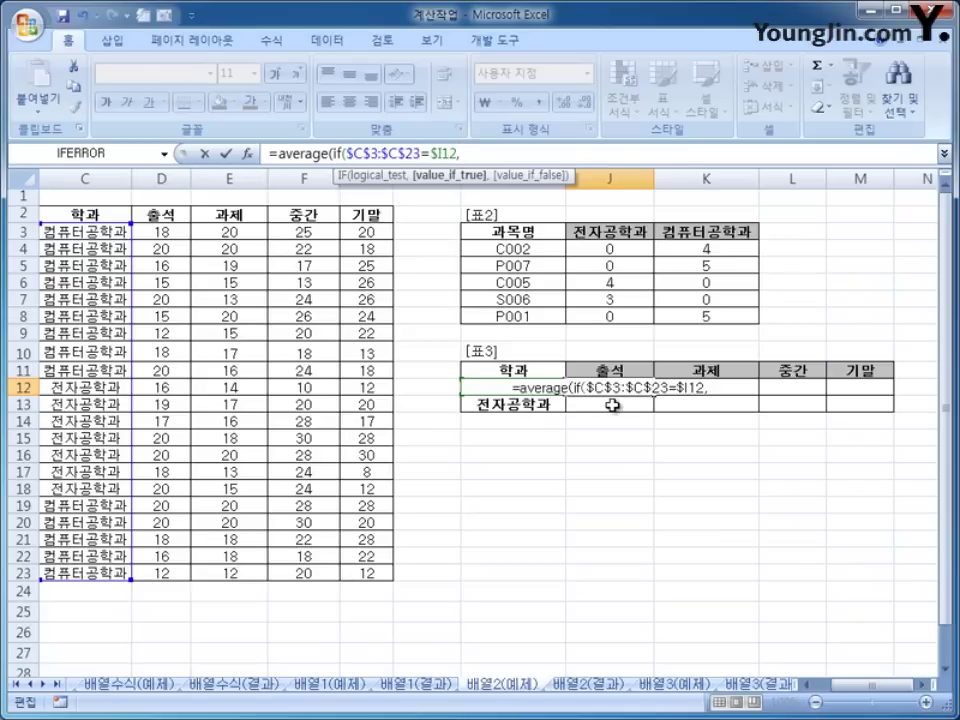
# Give the 출석 scores D$3:D$23 with only rows fixed, completing J12 as =average(if($C$3:$C$23=$I12,D$3:D$23))
pyautogui.moveTo(155, 229); pyautogui.dragTo(155, 570)
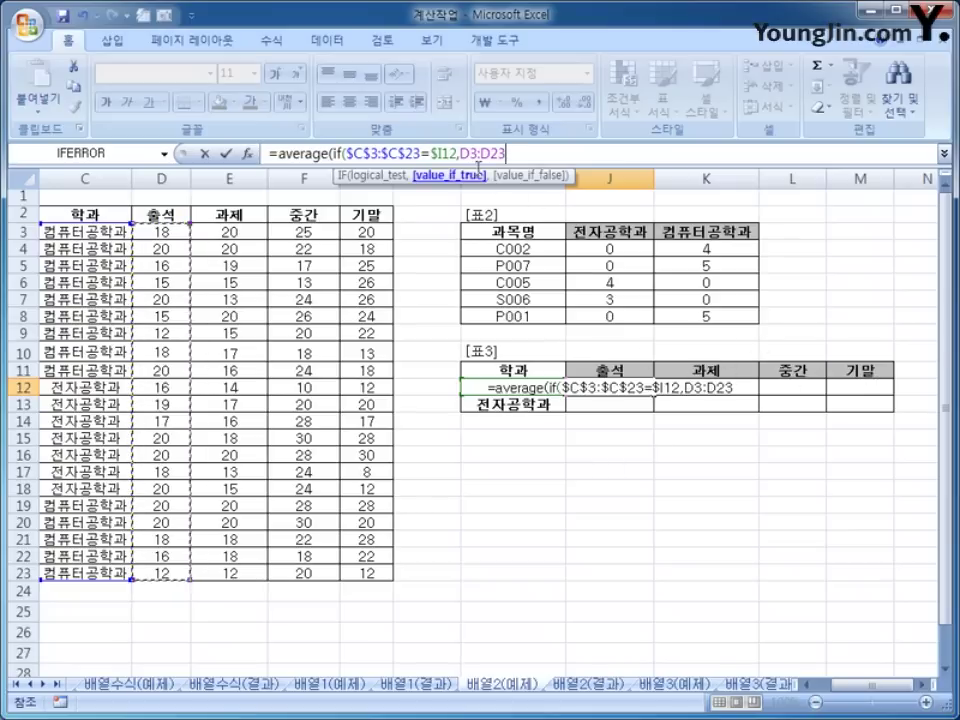
pyautogui.moveTo(457, 153); pyautogui.dragTo(534, 153)
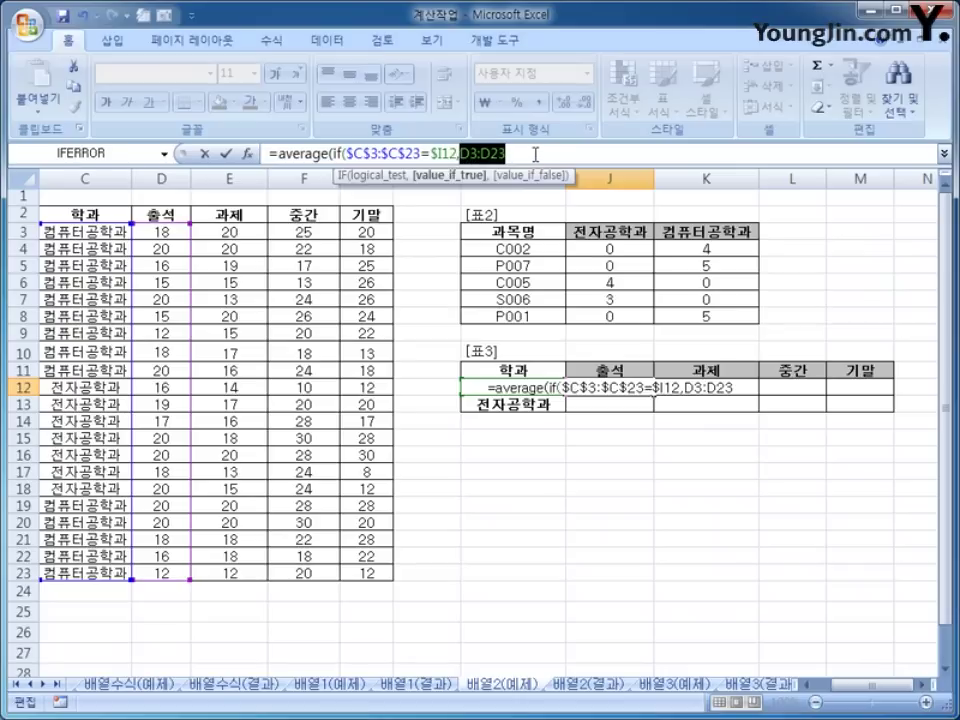
pyautogui.press('F4')
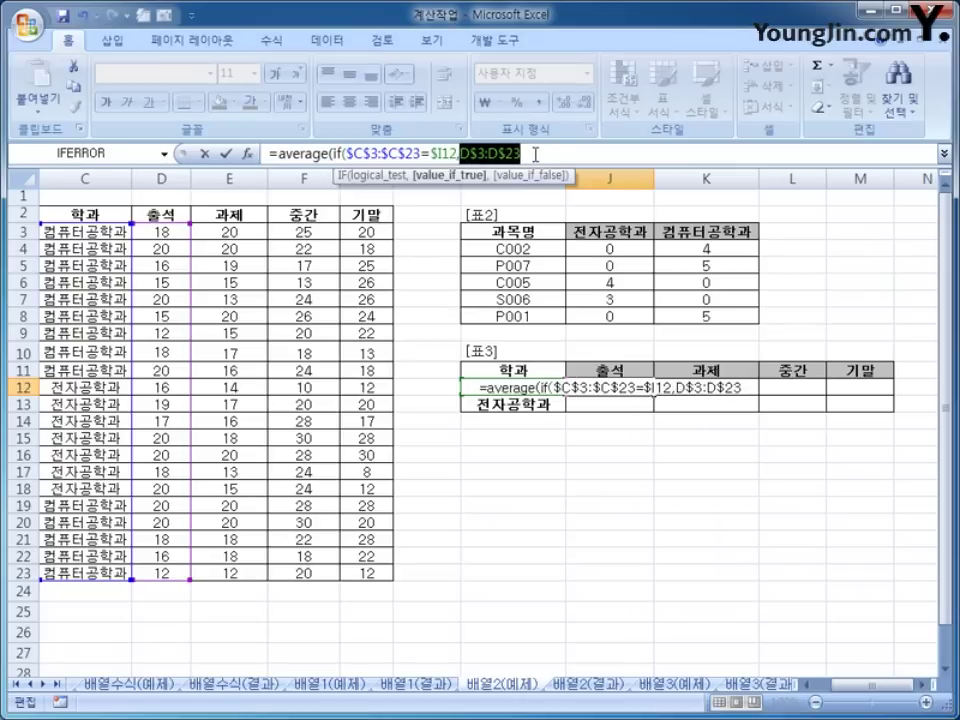
pyautogui.press('F4')
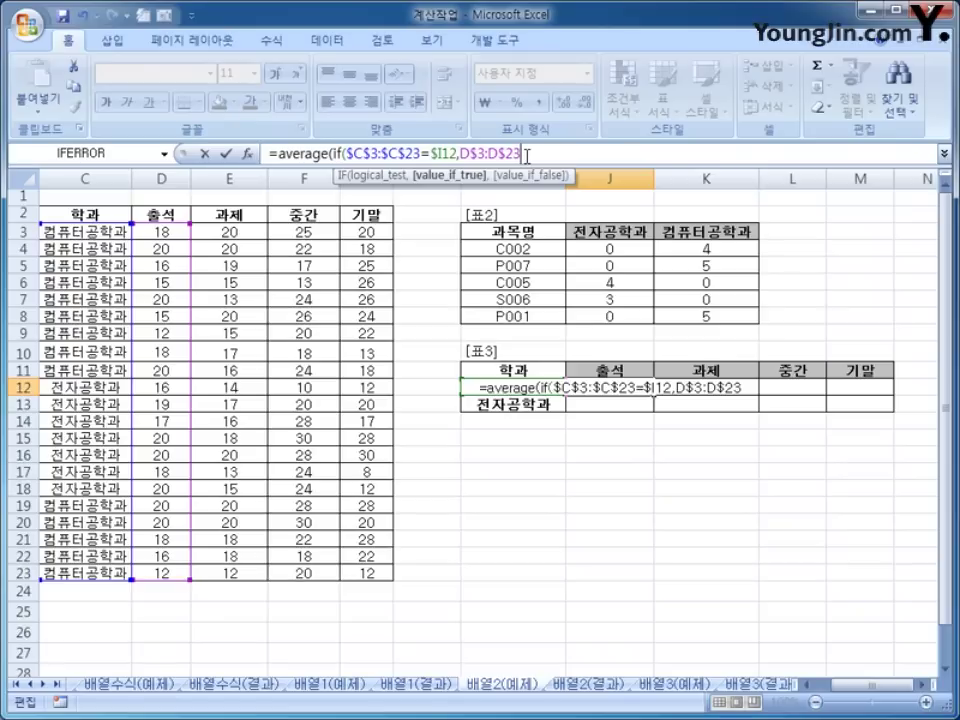
pyautogui.write('))')
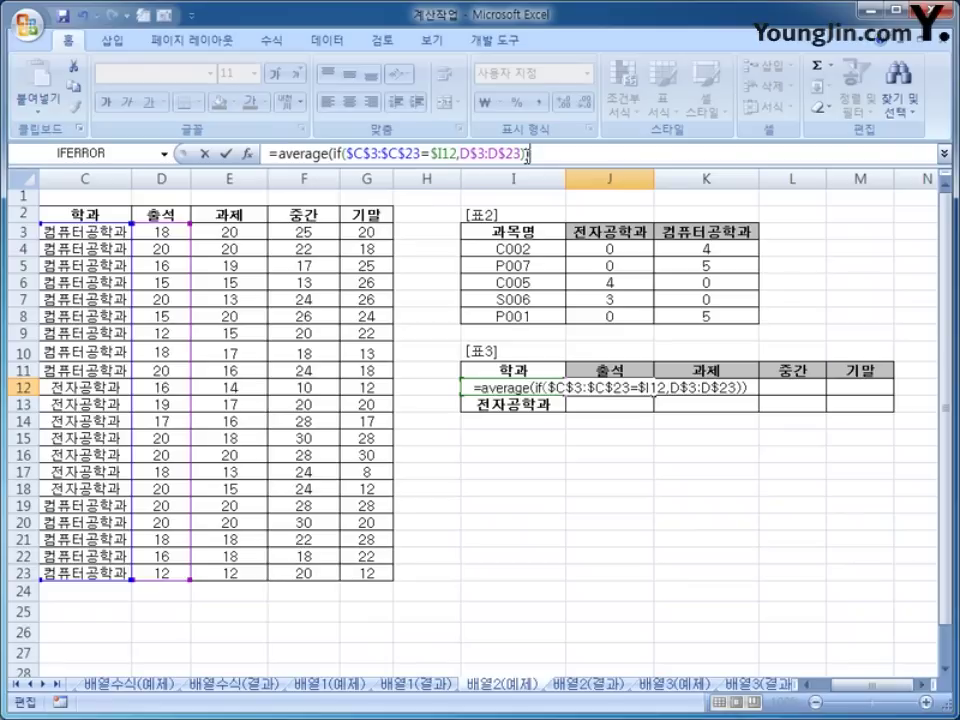
# Enter J12 as an array formula, fill it through J12:M13 in 표3 and check the copied formulas
pyautogui.hotkey('ctrl', 'shift', 'Return')
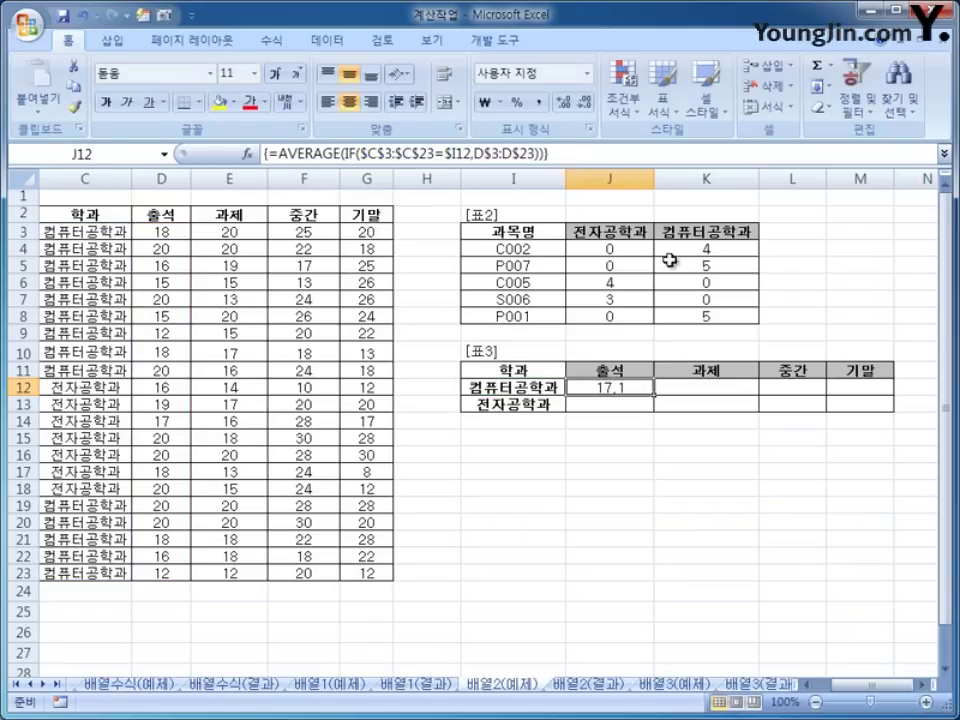
pyautogui.moveTo(655, 395); pyautogui.dragTo(866, 416)
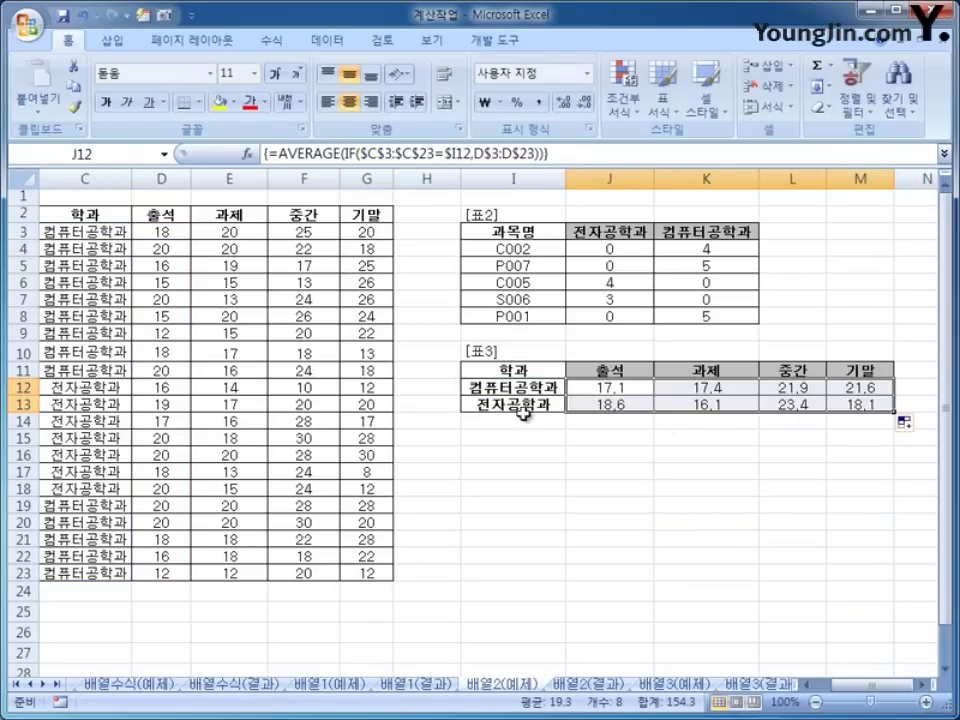
pyautogui.click(622, 390)
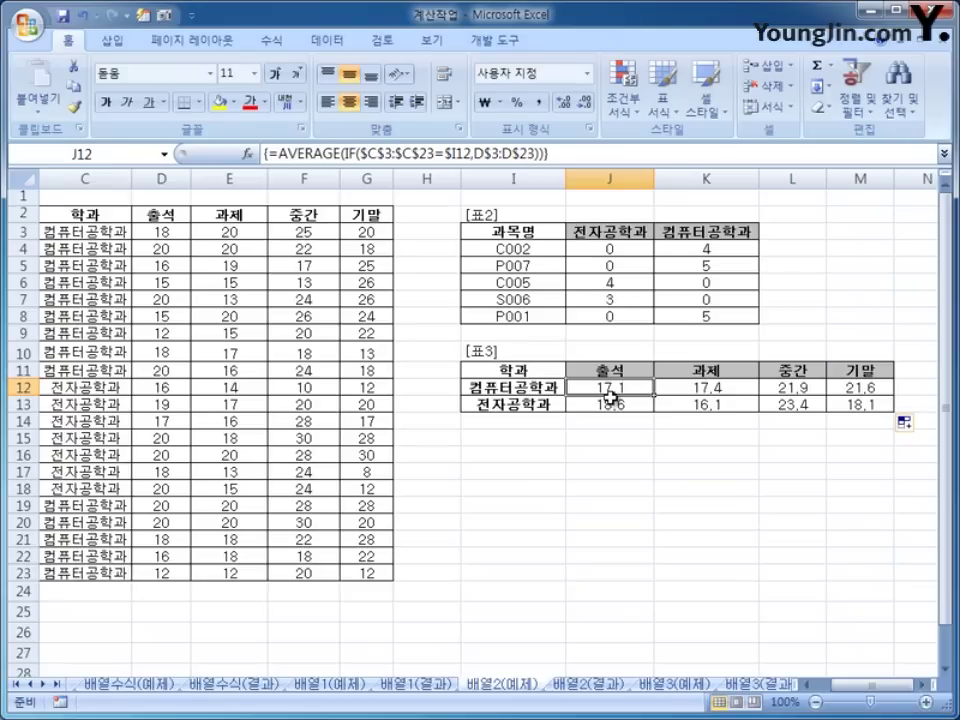
pyautogui.click(682, 389)
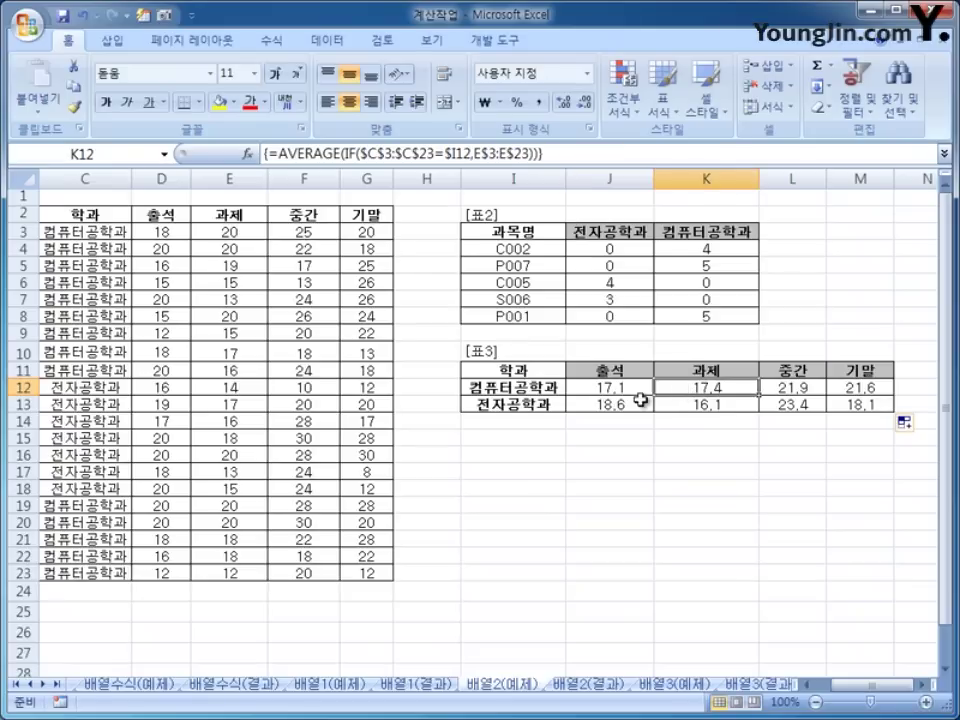
pyautogui.click(636, 401)
pyautogui.click(636, 388)
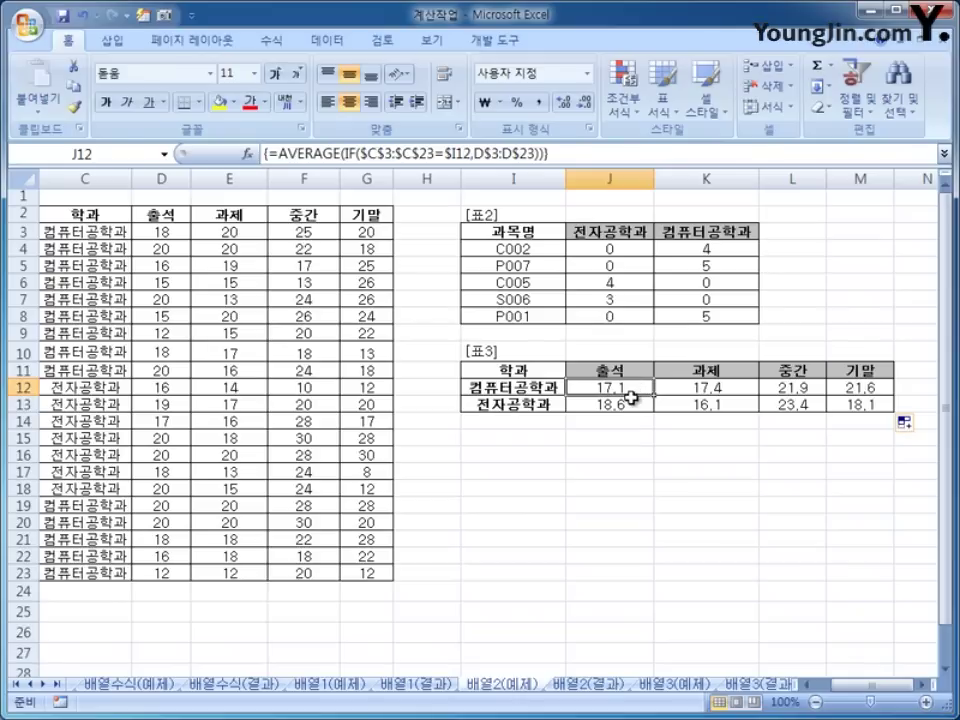
# Open the 배열3(예제) sheet and review the 분류코드 and 월평균임금 columns of 표3 needed for B3
pyautogui.click(44, 684)
pyautogui.click(44, 684)
pyautogui.click(44, 684)
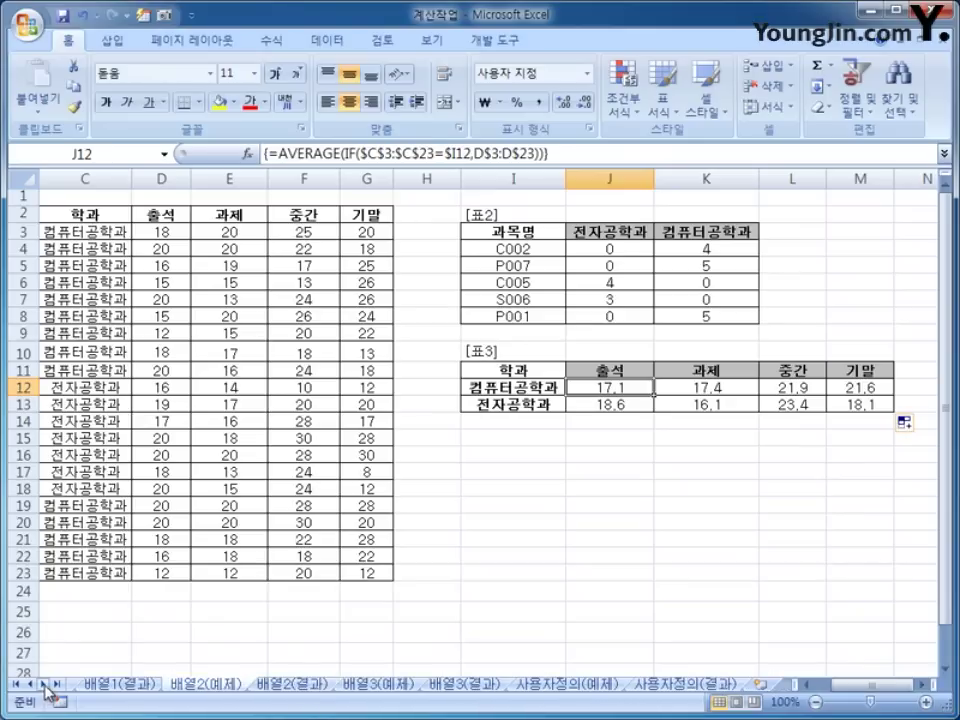
pyautogui.click(380, 686)
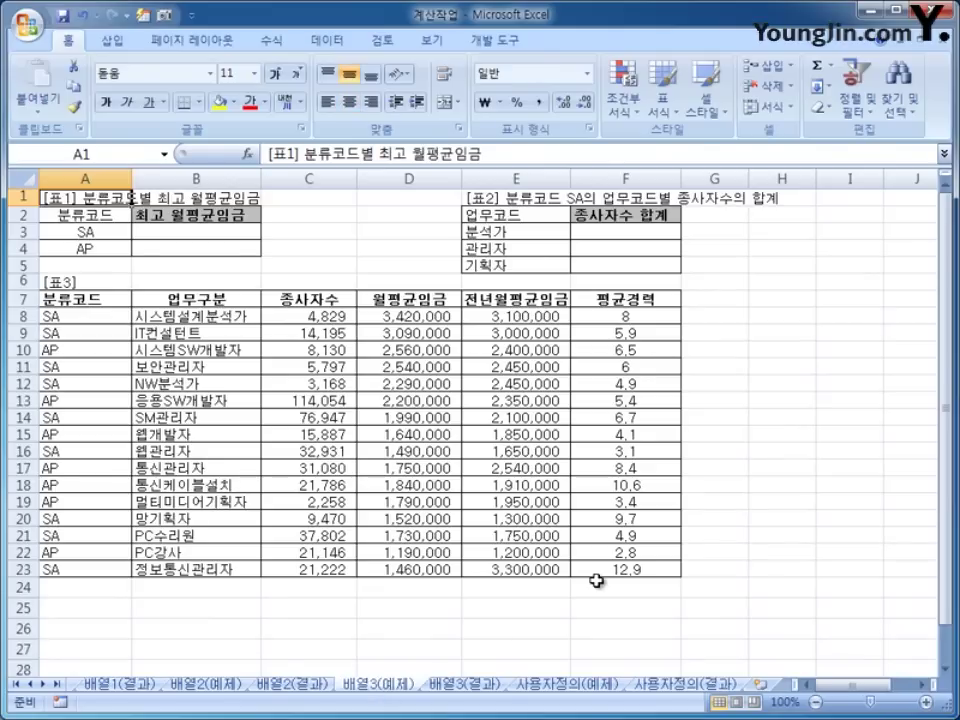
pyautogui.click(206, 231)
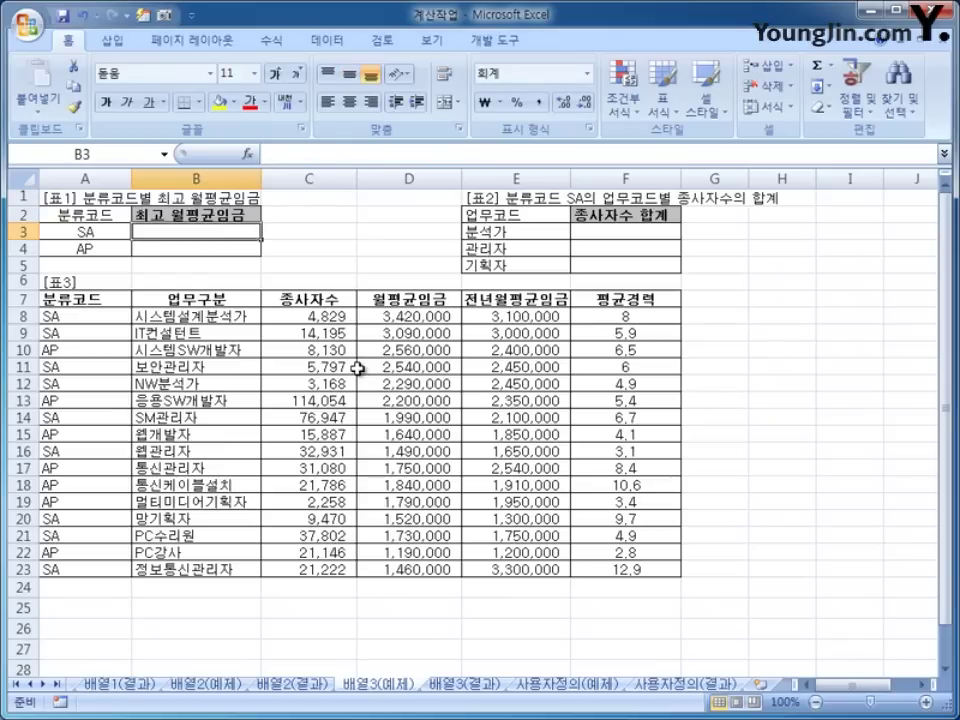
pyautogui.moveTo(90, 314); pyautogui.dragTo(57, 575)
pyautogui.moveTo(429, 314); pyautogui.dragTo(429, 569)
# Start the maximum formula in B3 of 표1 as =max(if($A$8:$A$23 with the 분류코드 range absolute
pyautogui.click(196, 231)
pyautogui.write('=ma')
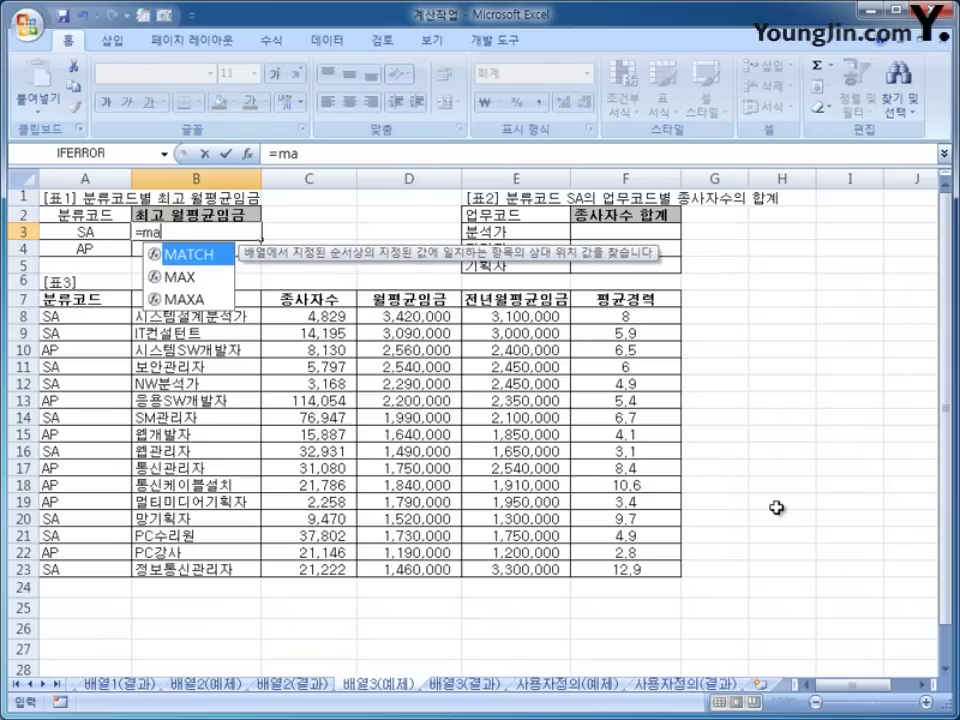
pyautogui.write('x')
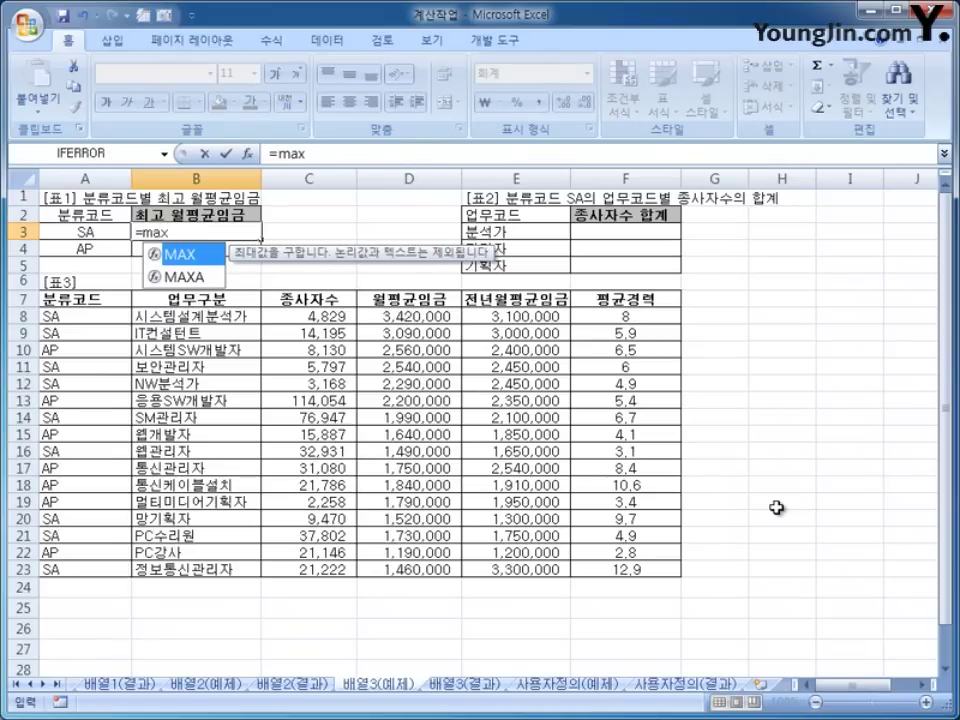
pyautogui.write('(if(')
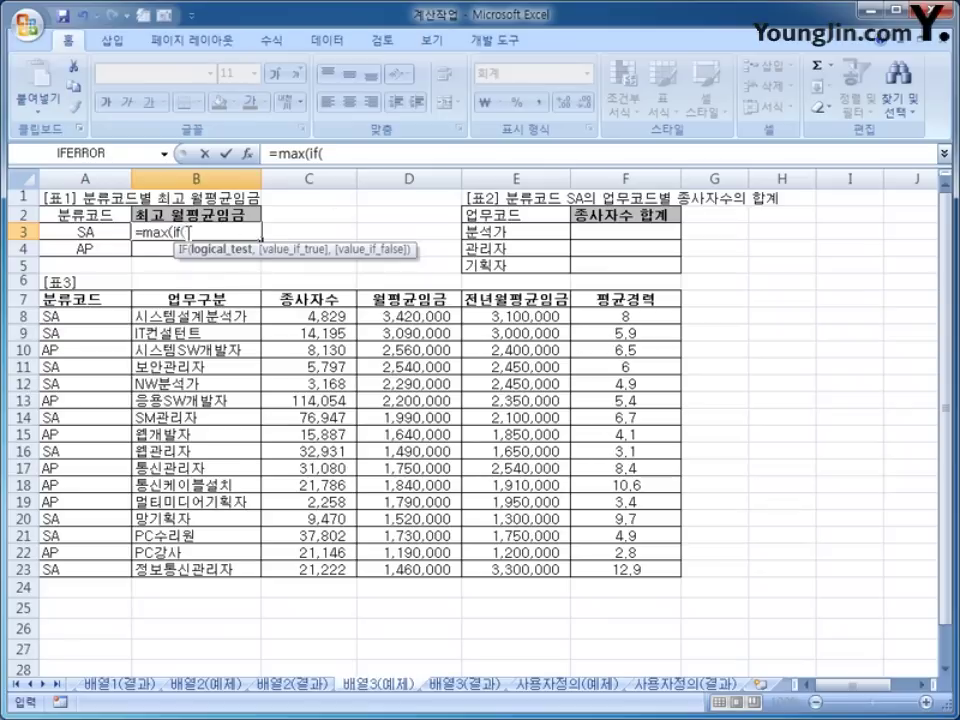
pyautogui.click(102, 314)
pyautogui.moveTo(102, 314); pyautogui.dragTo(108, 567)
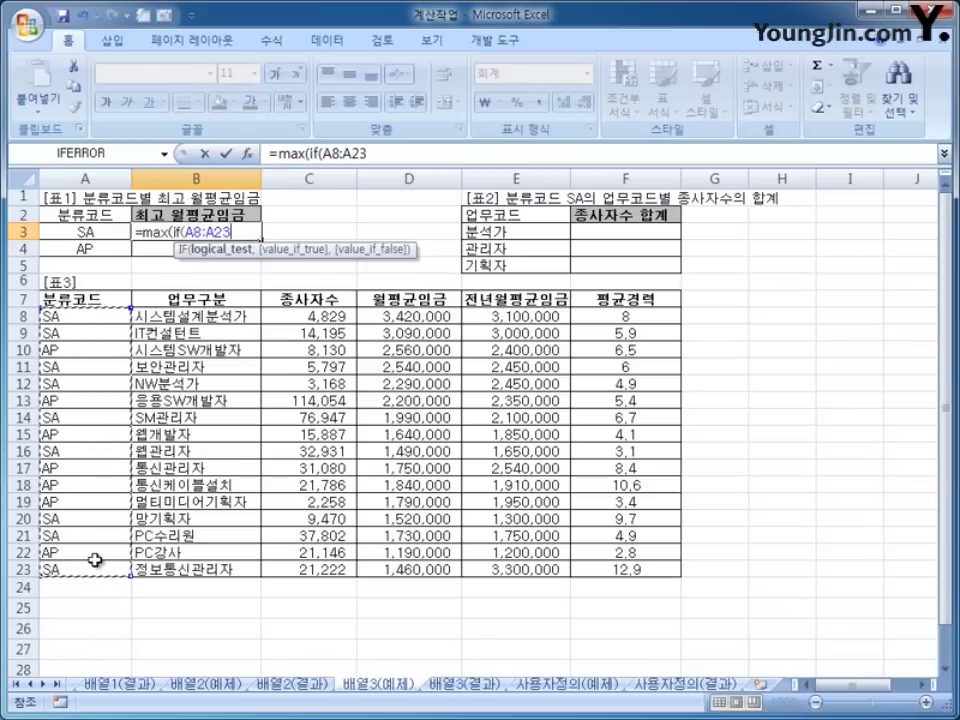
pyautogui.press('F4')
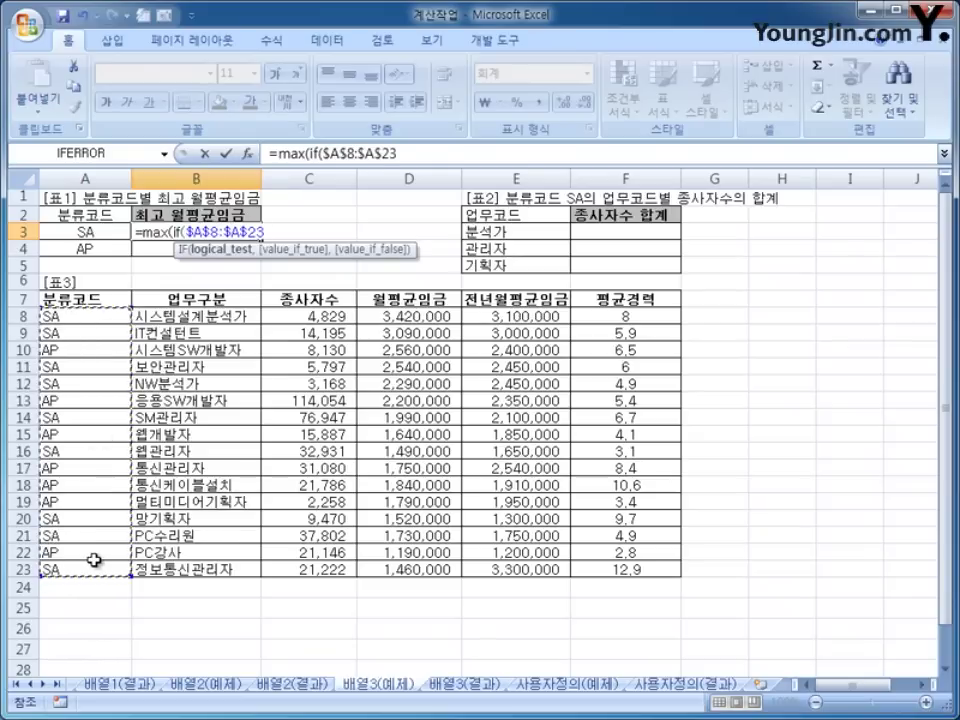
# Complete the 분류코드 condition in B3 by comparing with $A3, fixing only the column, and begin the value-if-true argument
pyautogui.write('=')
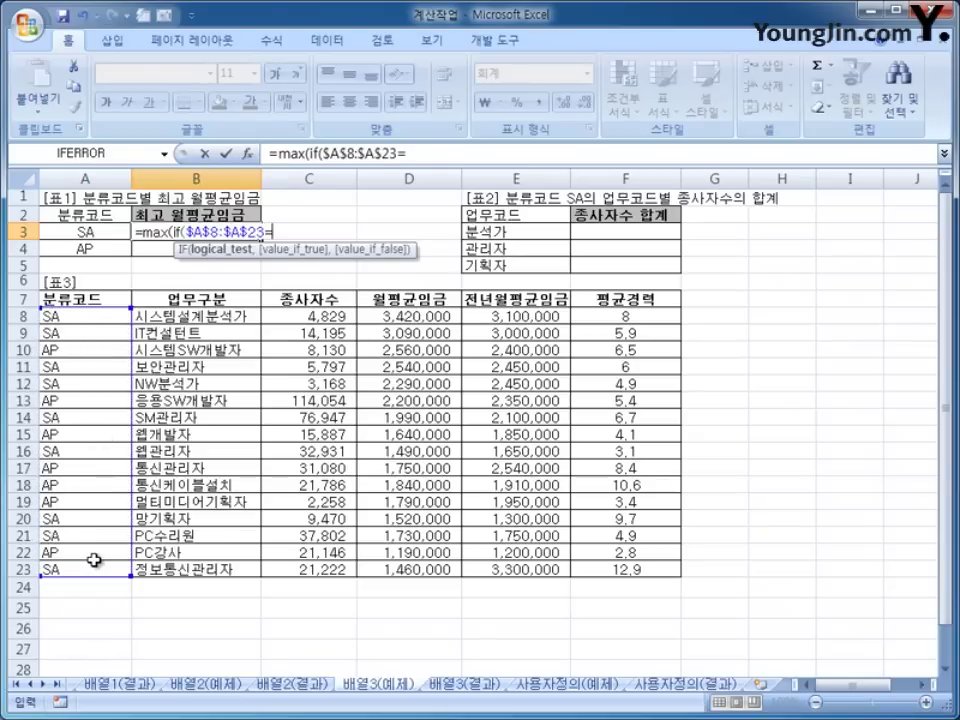
pyautogui.press('Left')
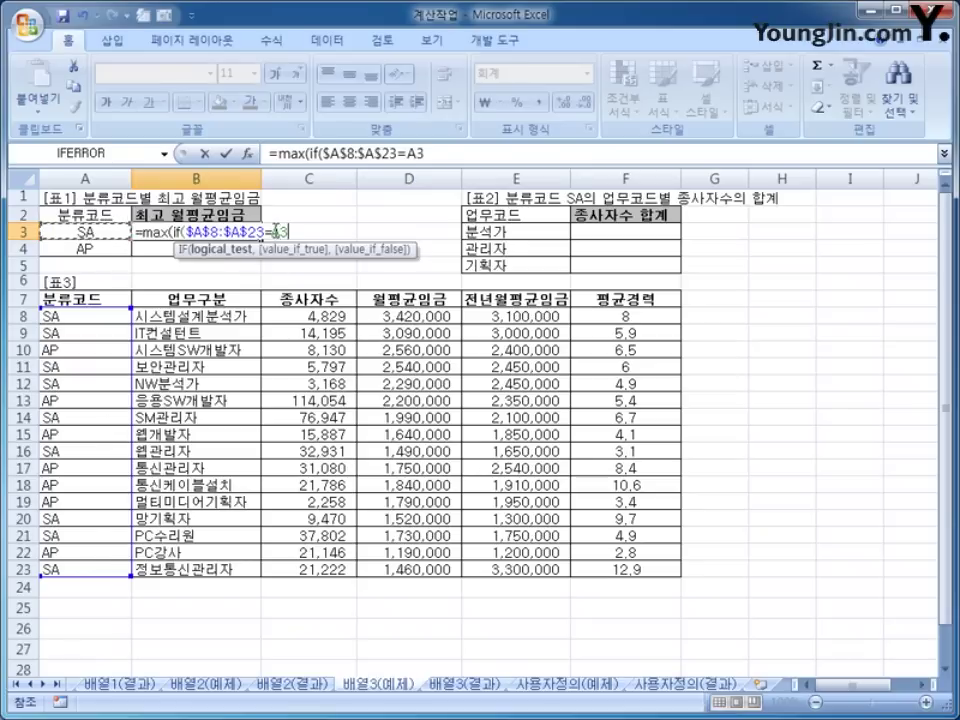
pyautogui.click(416, 155)
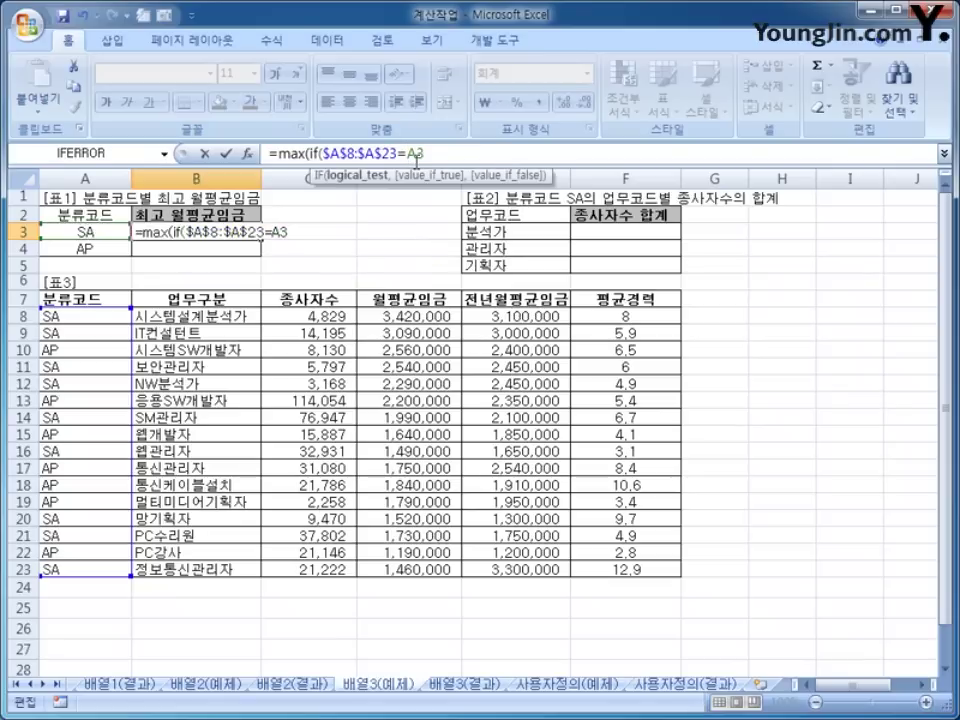
pyautogui.write('$')
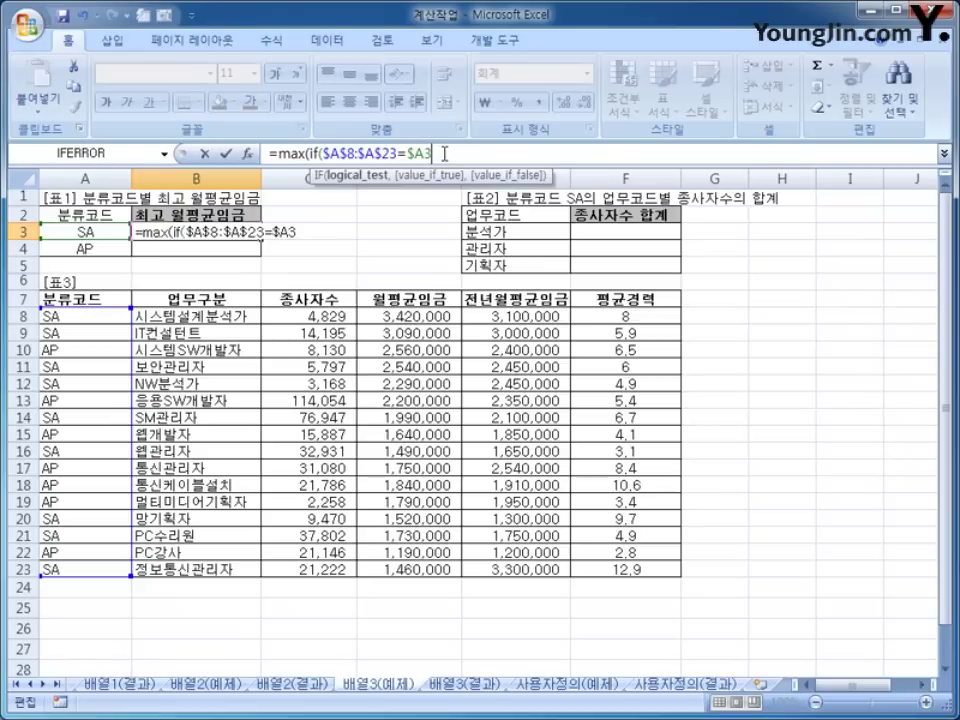
pyautogui.write(',')
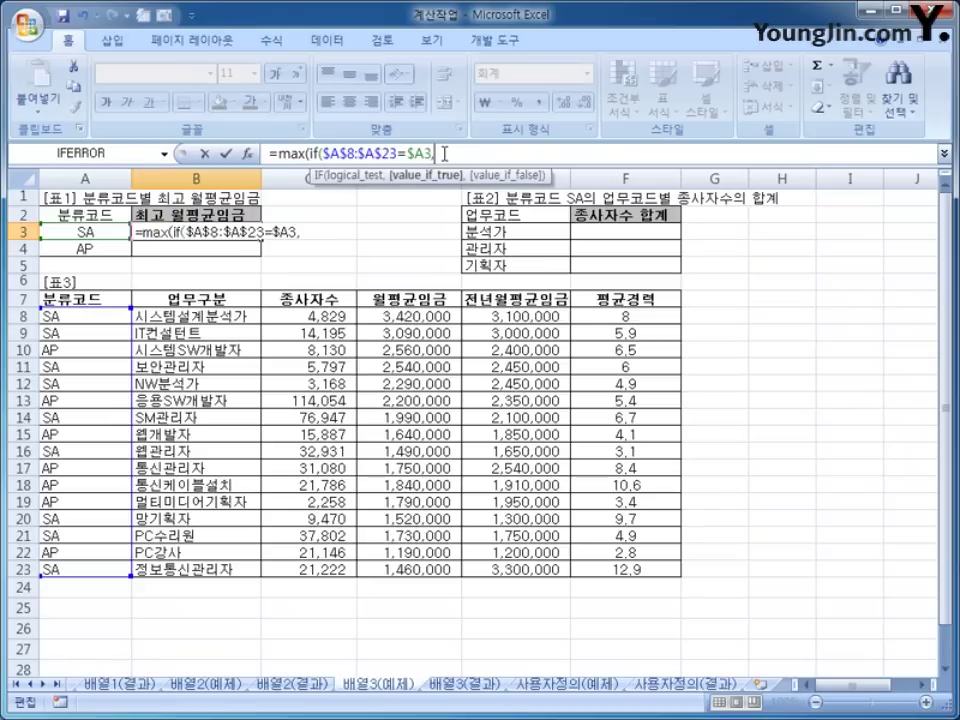
# Complete B3 with the absolute 월평균임금 range $D$8:$D$23 as the value if true and enter it as an array formula
pyautogui.moveTo(409, 316); pyautogui.dragTo(431, 564)
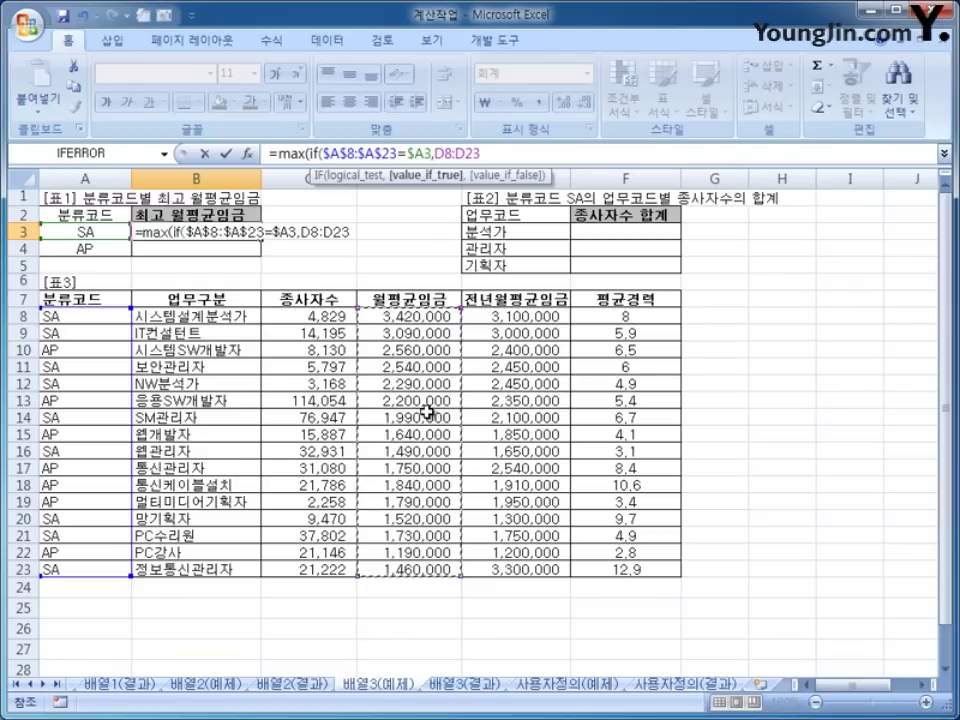
pyautogui.press('F4')
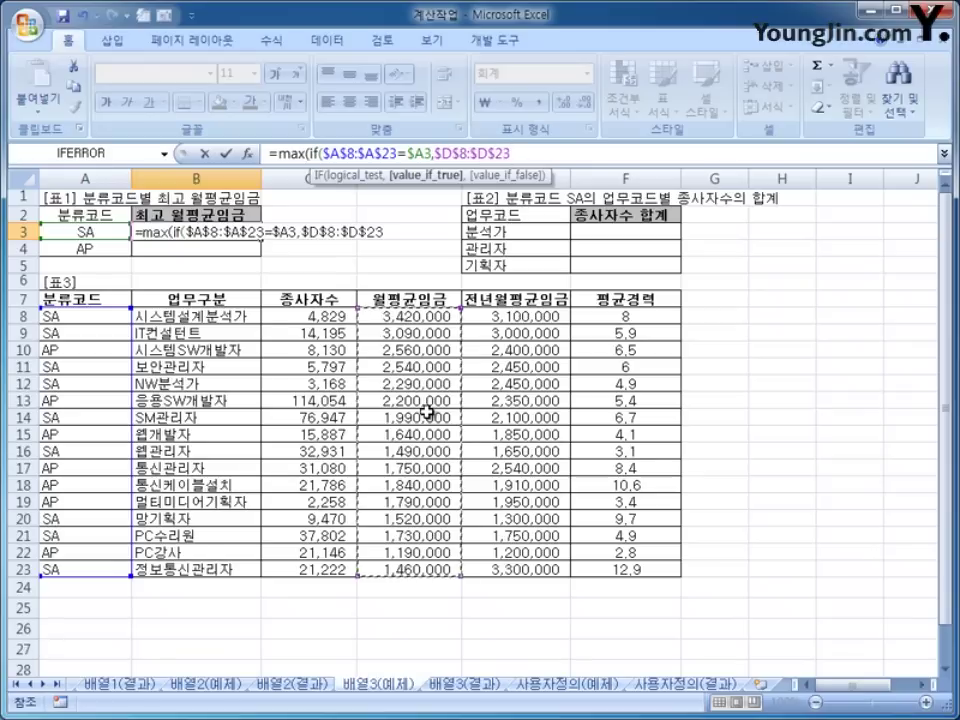
pyautogui.write(')')
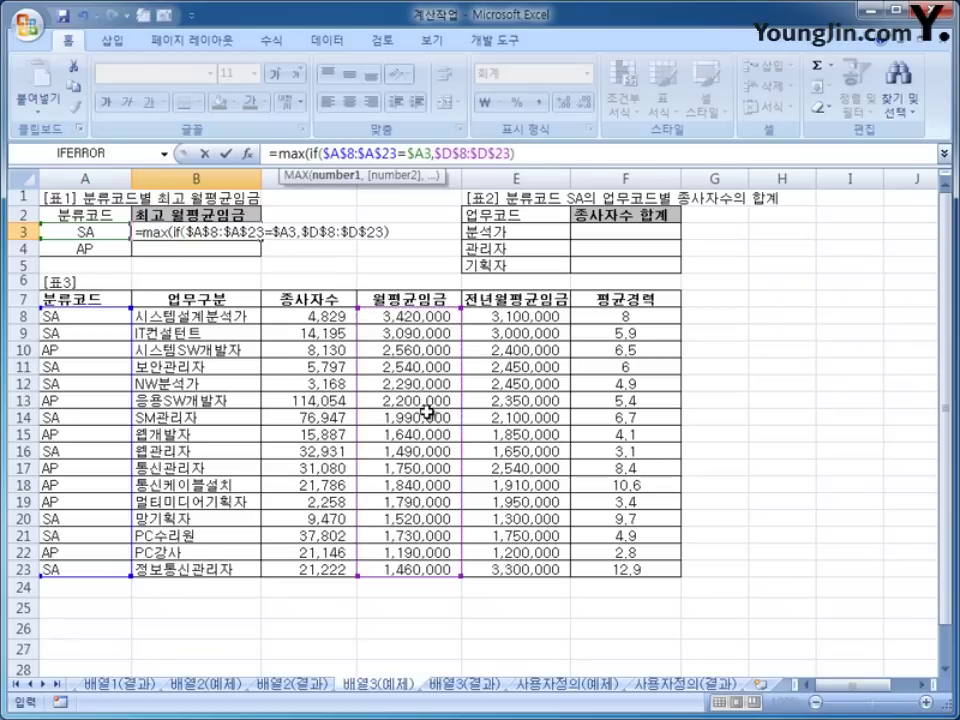
pyautogui.write(')')
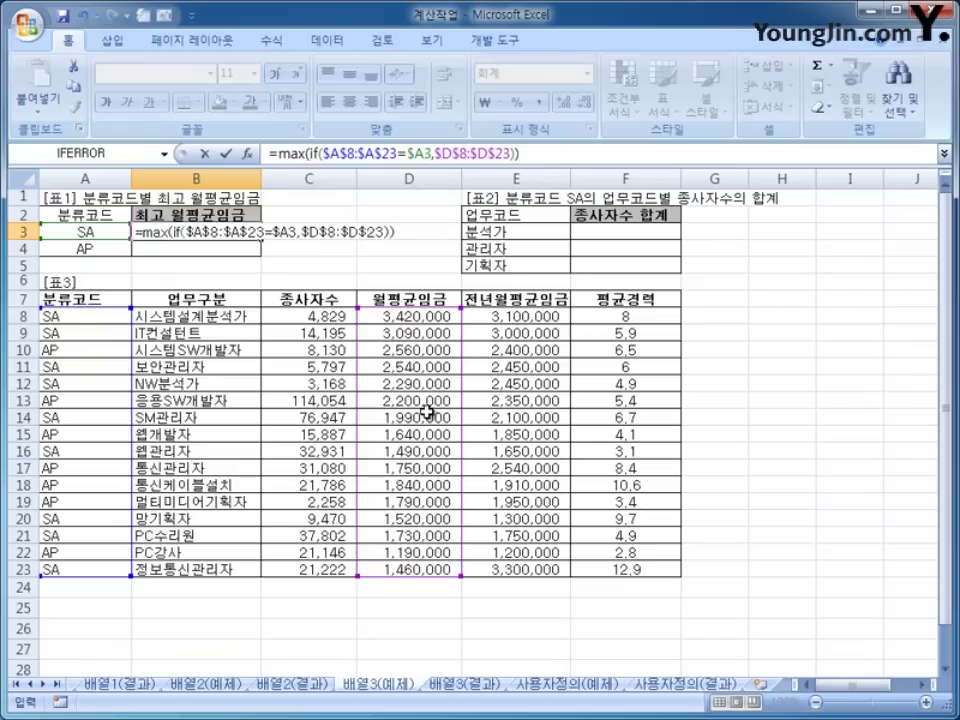
pyautogui.hotkey('ctrl', 'shift', 'Return')
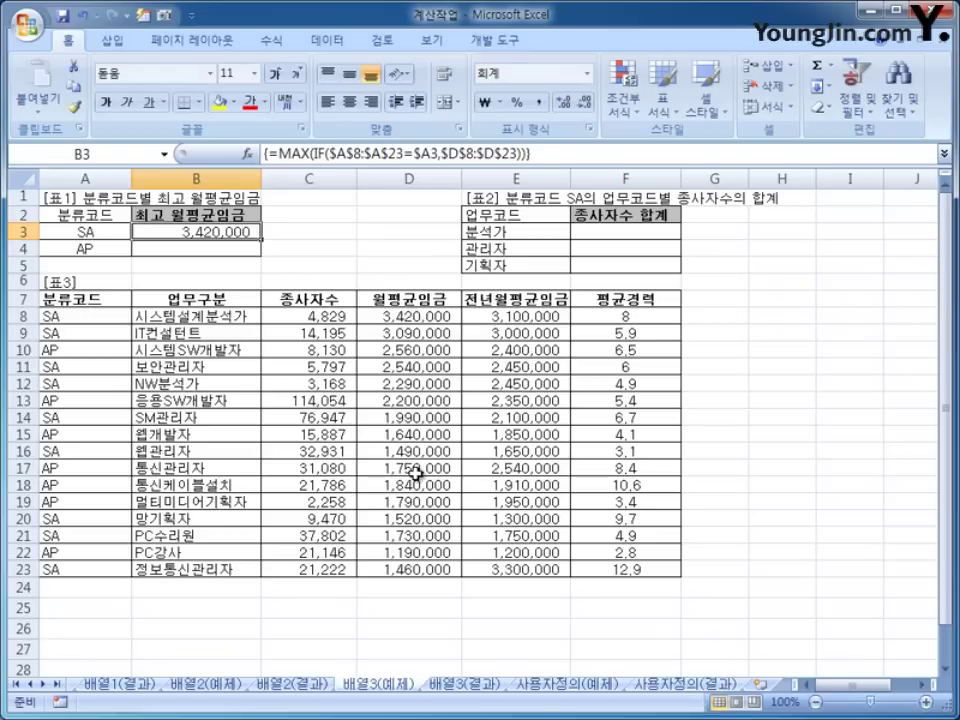
# Fill the B3 maximum formula down to B4 in 표1 and return to B3
pyautogui.moveTo(261, 239); pyautogui.dragTo(262, 259)
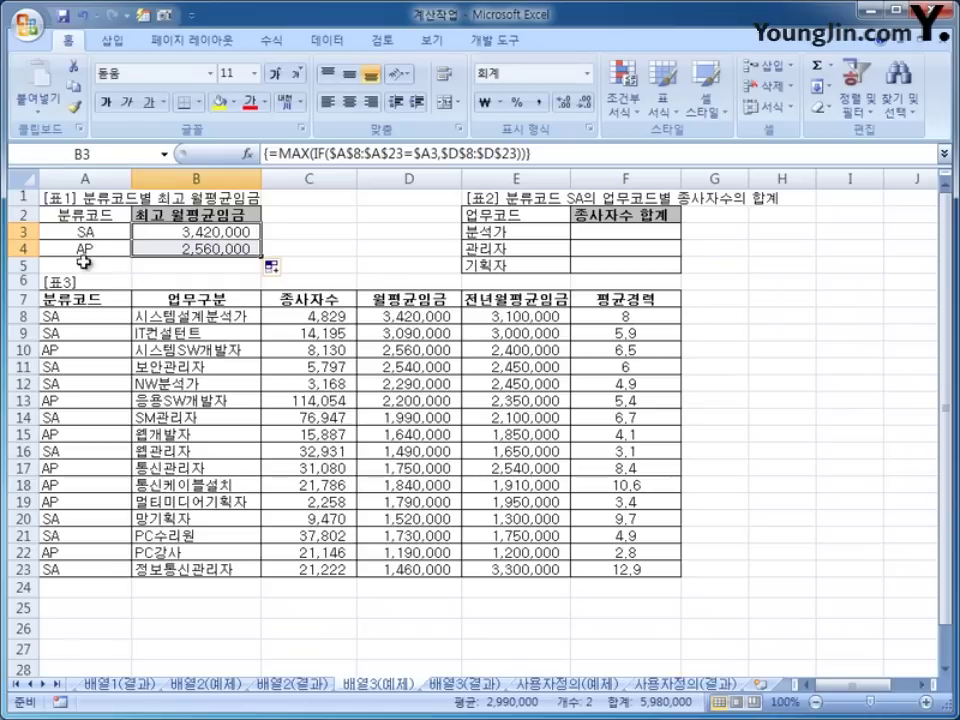
pyautogui.click(250, 230)
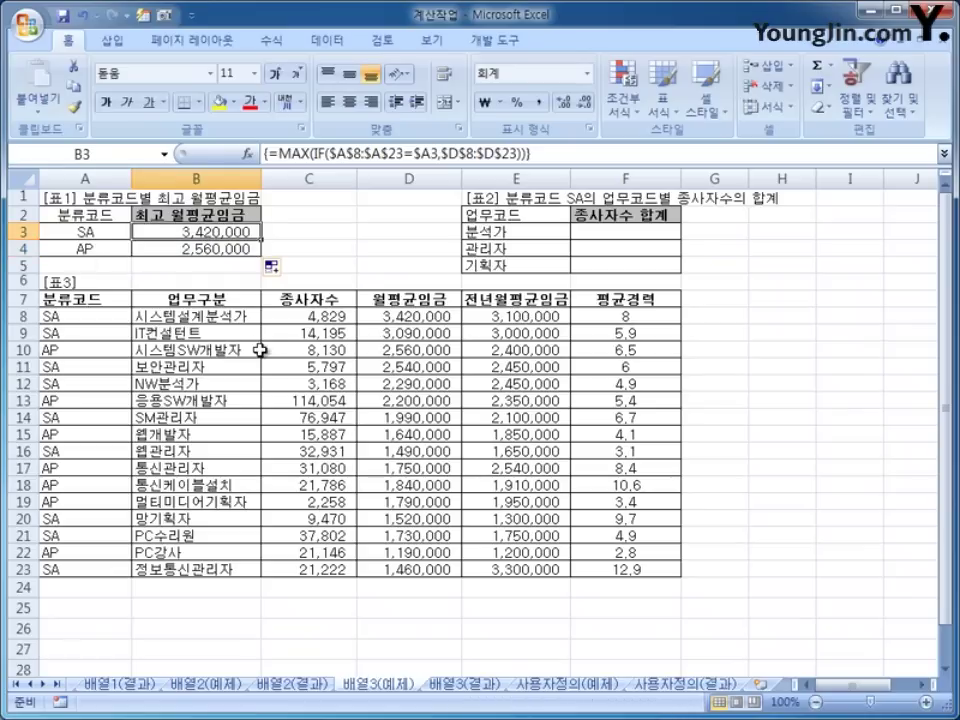
# Review the 분류코드 and 업무구분 columns of 표3 that the 종사자수 합계 in F3 of 표2 depends on
pyautogui.click(621, 231)
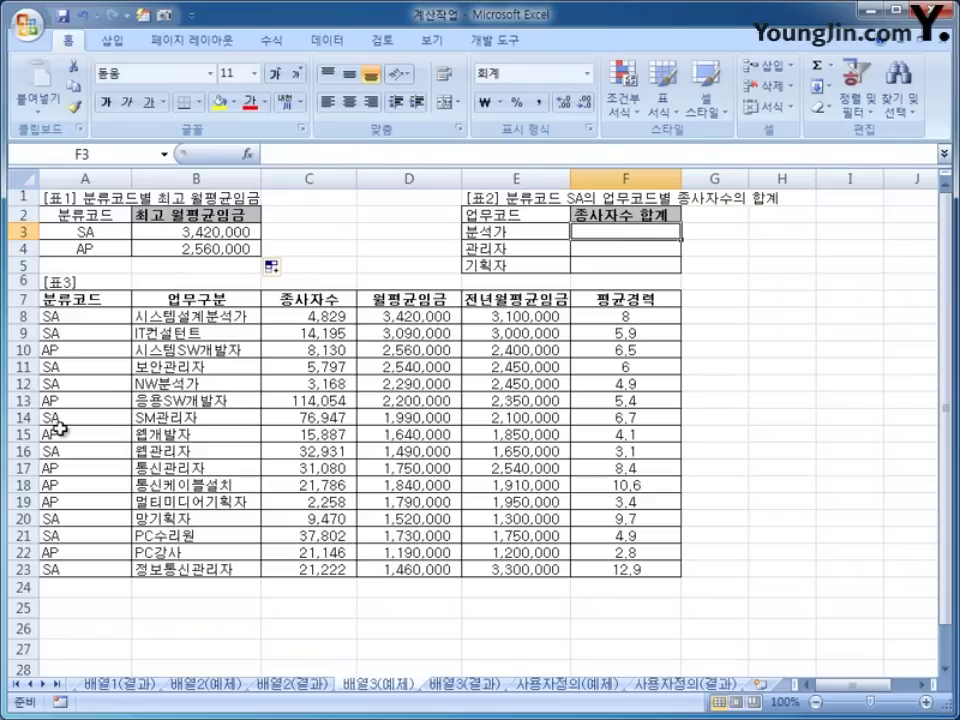
pyautogui.moveTo(70, 316)
pyautogui.mouseDown()
pyautogui.moveTo(72, 347)
pyautogui.moveTo(74, 332)
pyautogui.mouseUp()
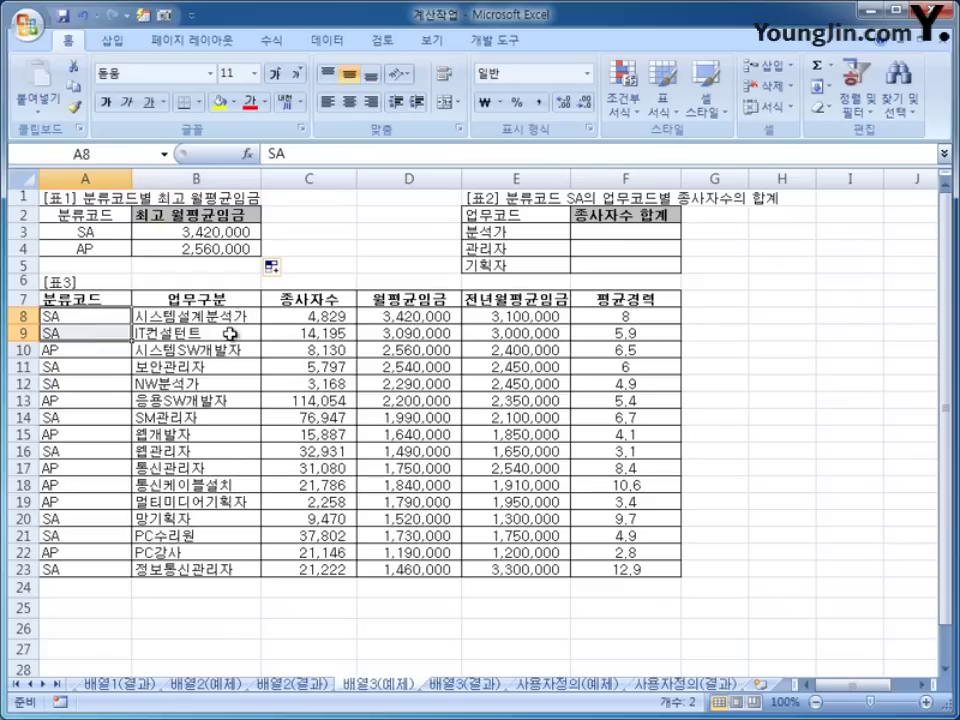
pyautogui.click(229, 318)
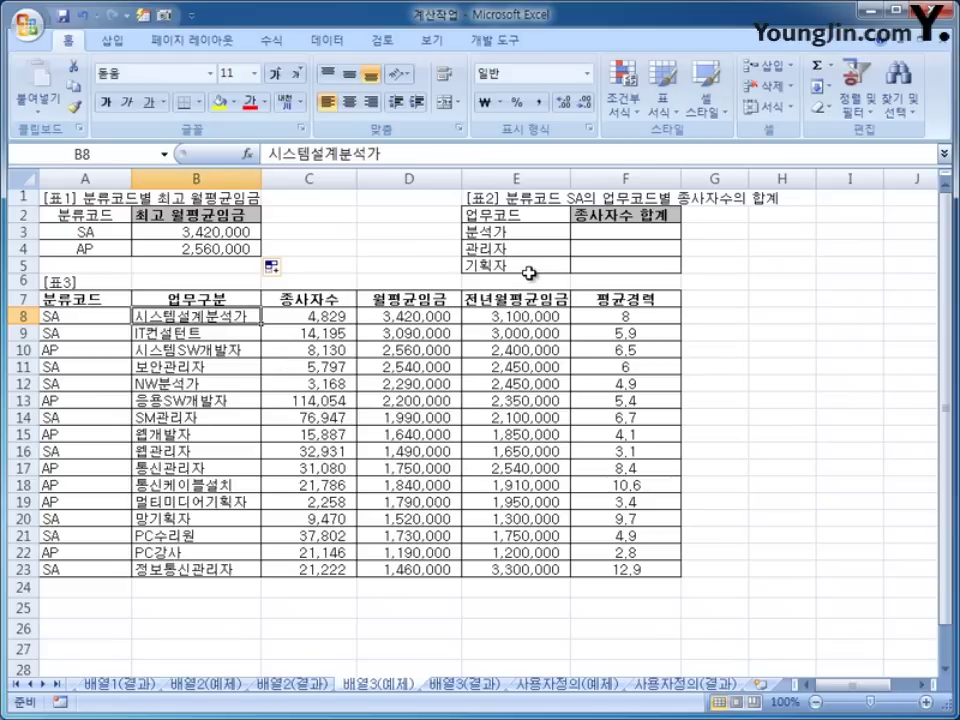
pyautogui.click(590, 234)
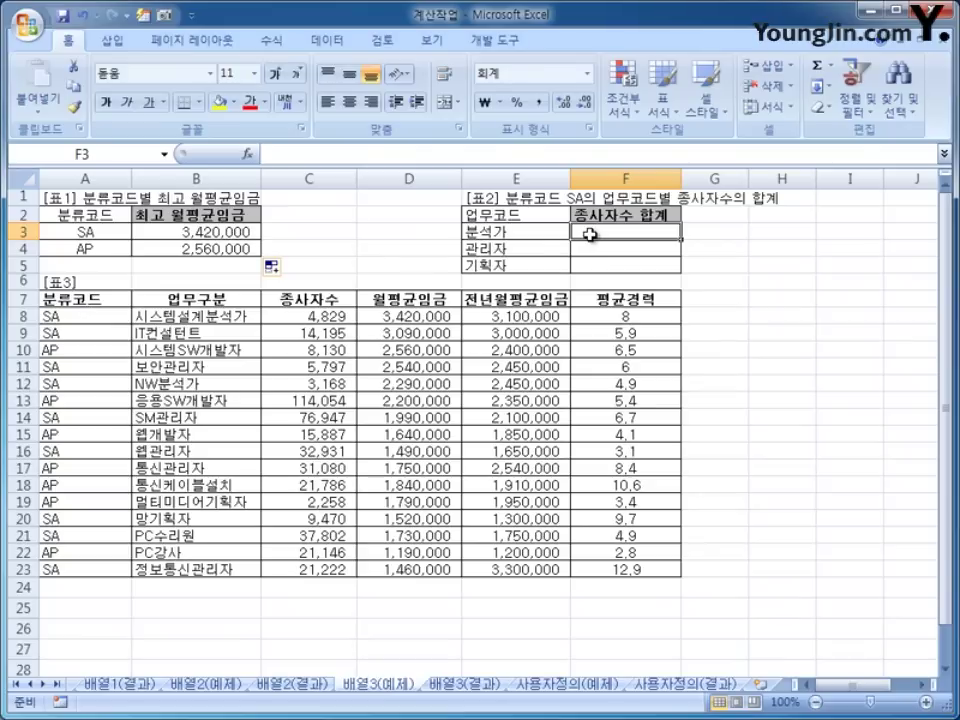
pyautogui.click(172, 316)
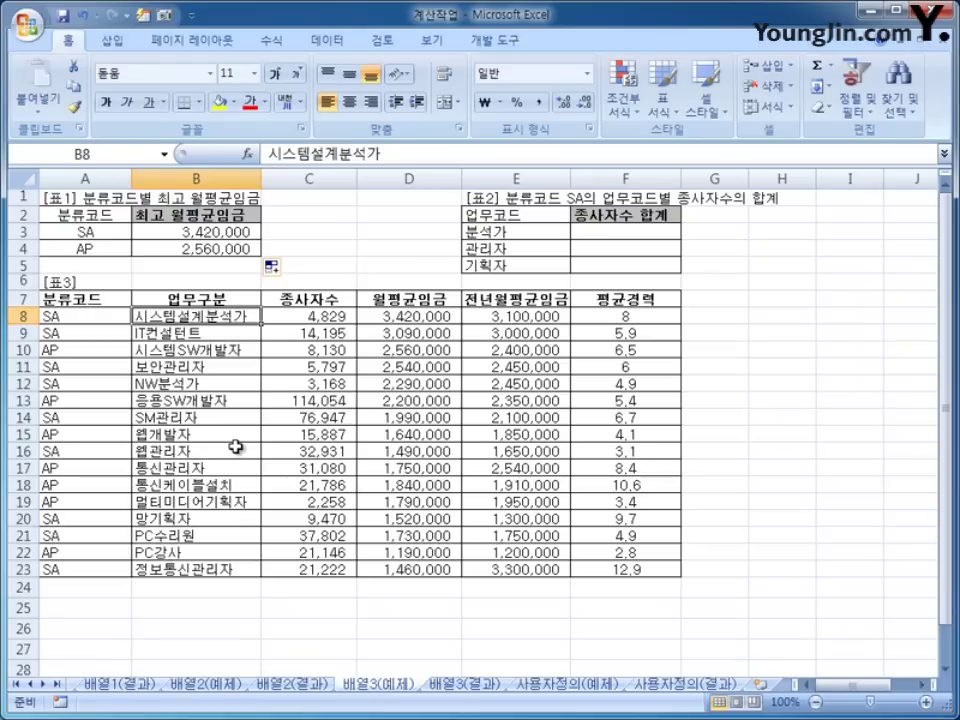
# Start F3 of 표2 as =sum(($A$8:$A$23="SA")*, with the 분류코드 range absolute
pyautogui.click(582, 231)
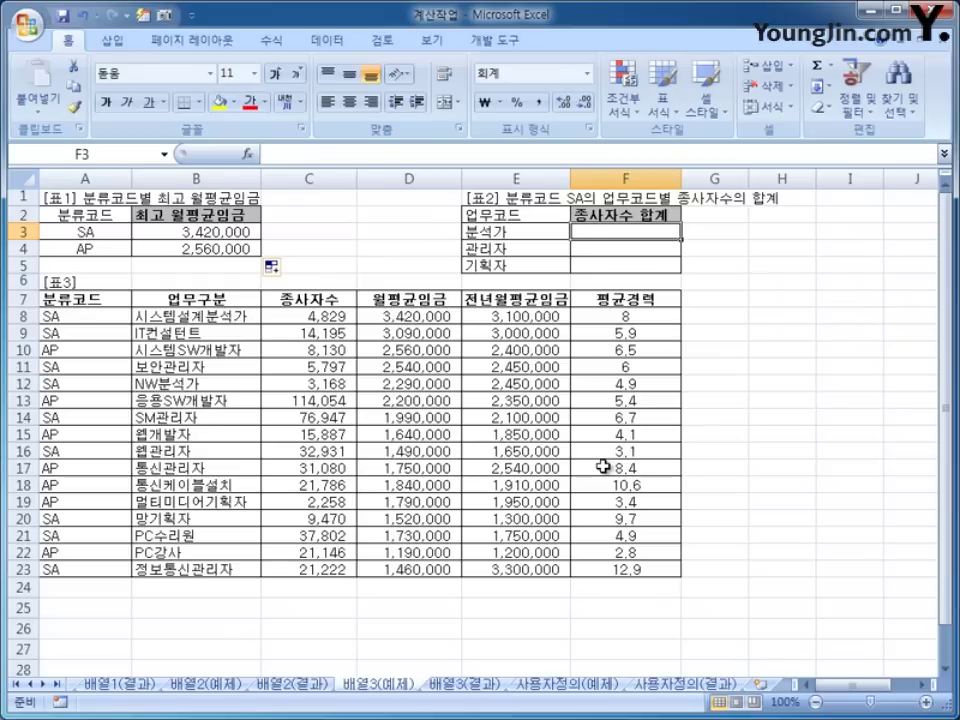
pyautogui.write('=sum(')
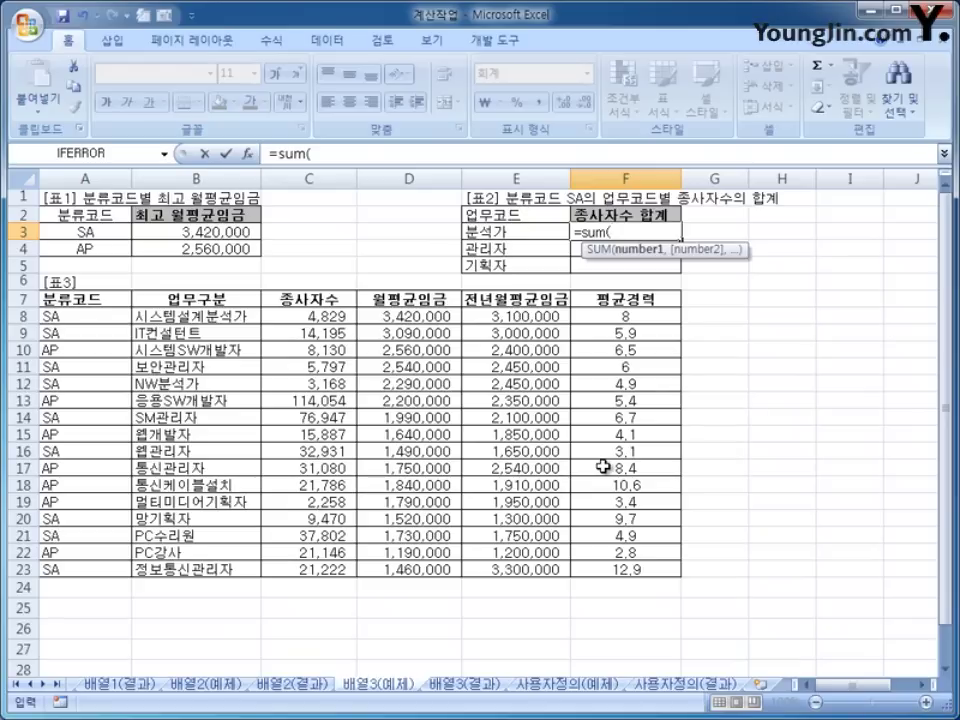
pyautogui.write('(')
pyautogui.moveTo(79, 315); pyautogui.dragTo(75, 571)
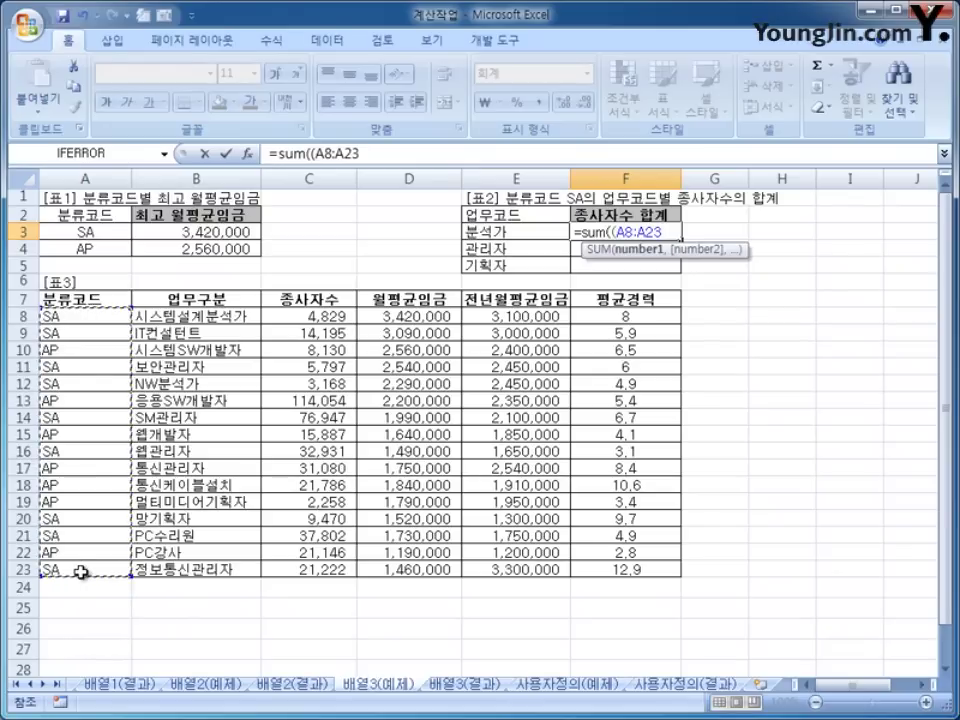
pyautogui.press('F4')
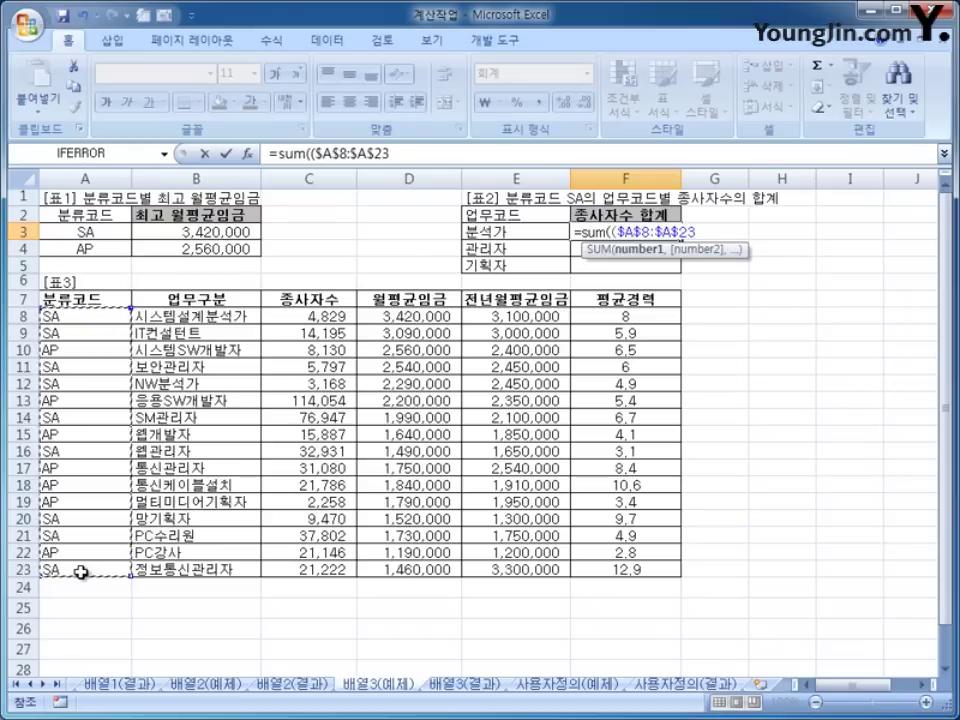
pyautogui.write('=')
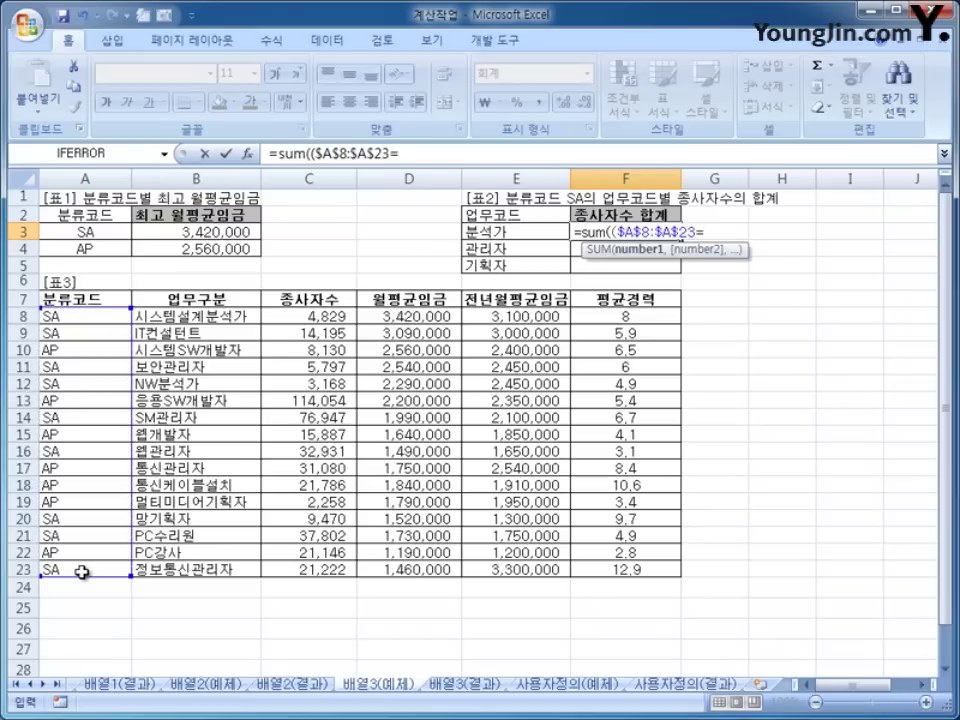
pyautogui.write('"SA")*')
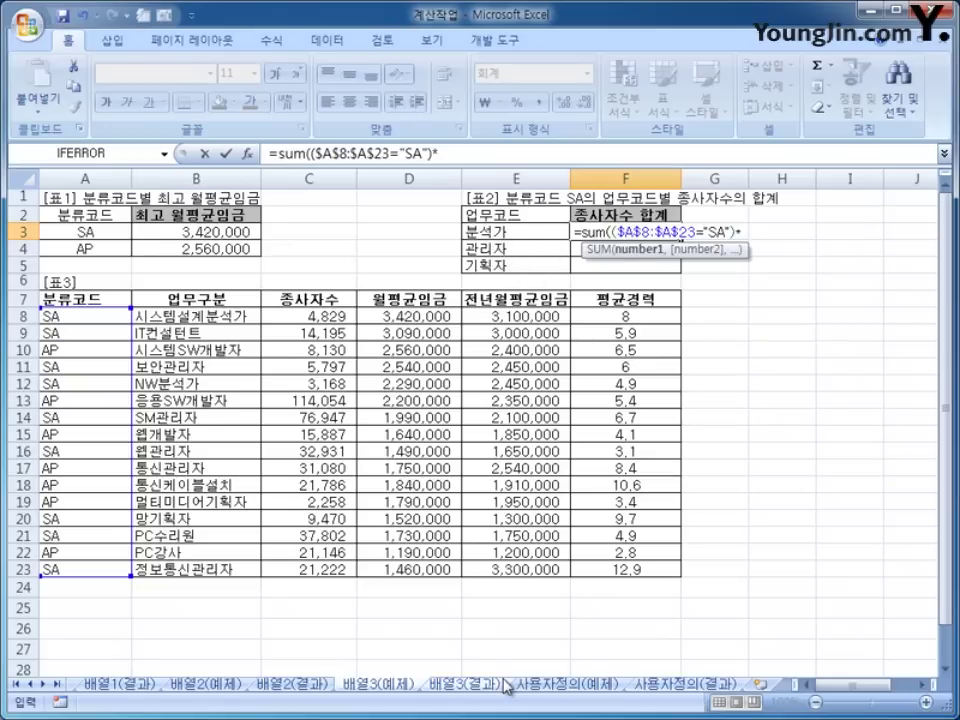
# Begin the second condition in F3 with right($B$8:$B$23,3) to extract the last three characters of 업무구분
pyautogui.write('(')
pyautogui.write('ri')
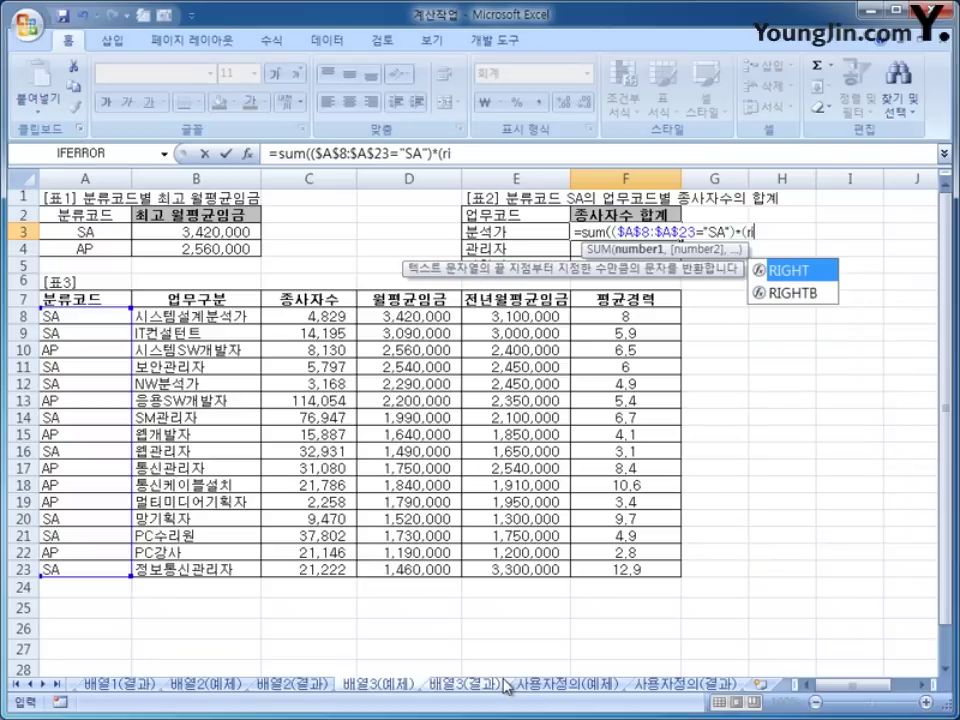
pyautogui.write('ght(')
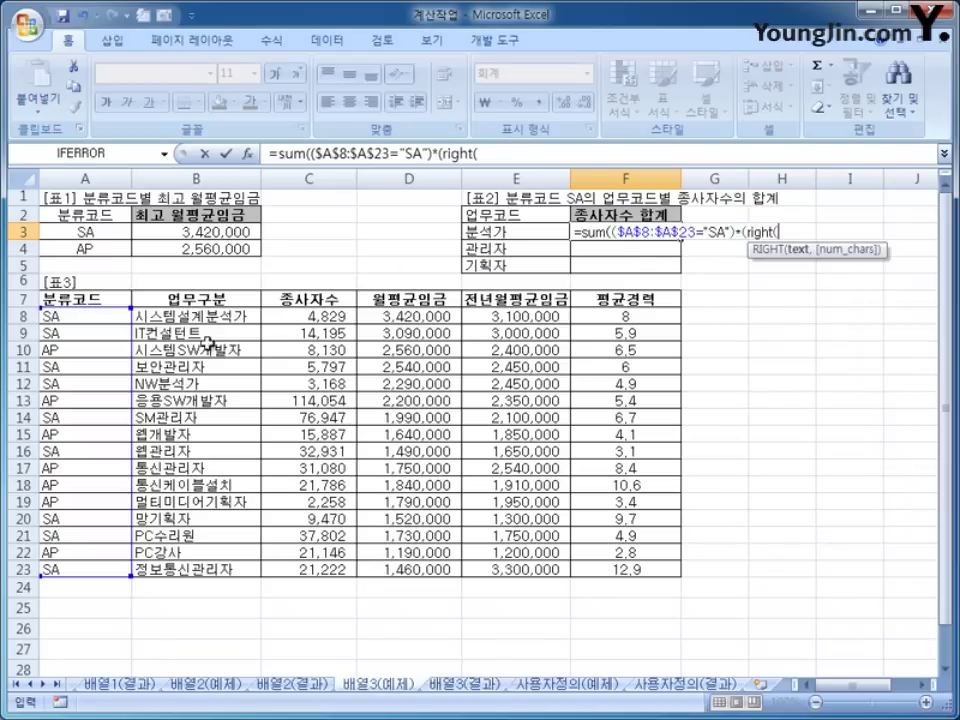
pyautogui.moveTo(167, 315); pyautogui.dragTo(240, 570)
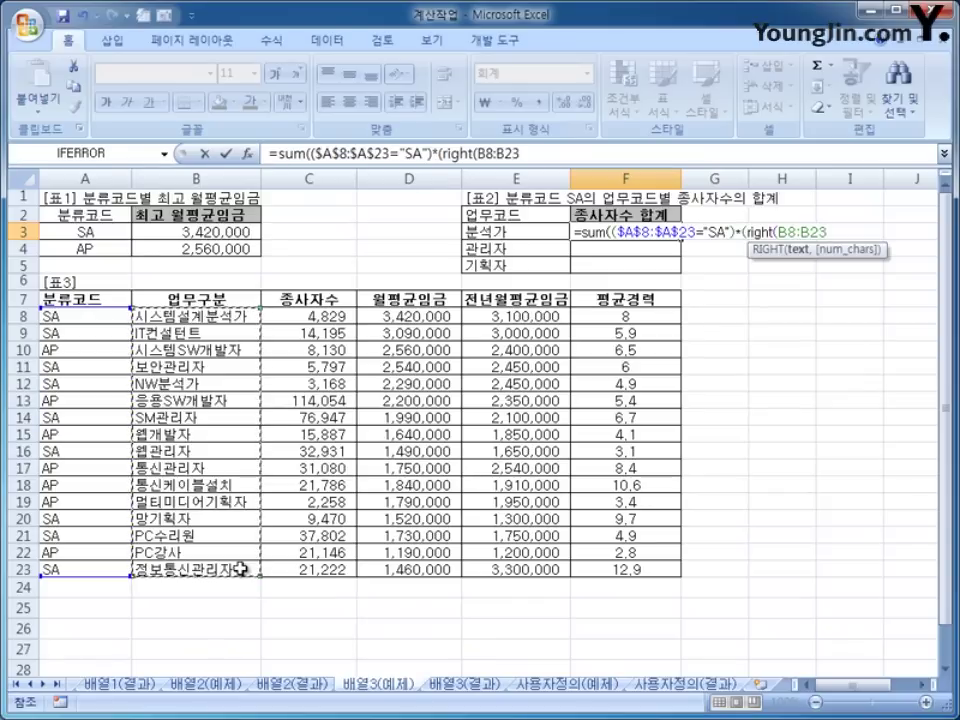
pyautogui.press('F4')
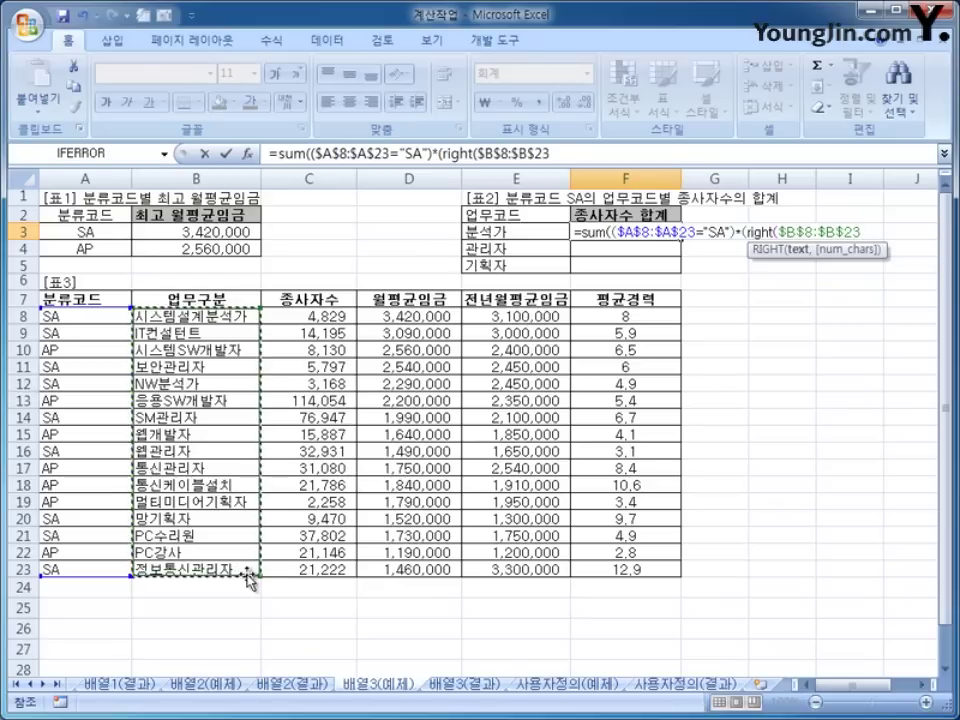
pyautogui.write(',')
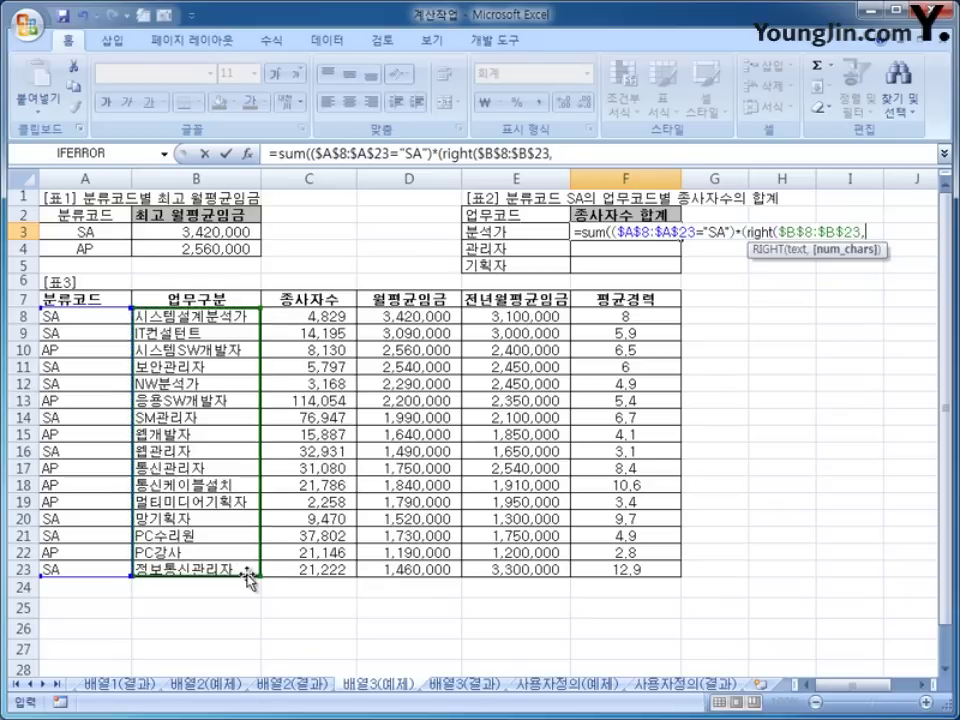
pyautogui.write('3)')
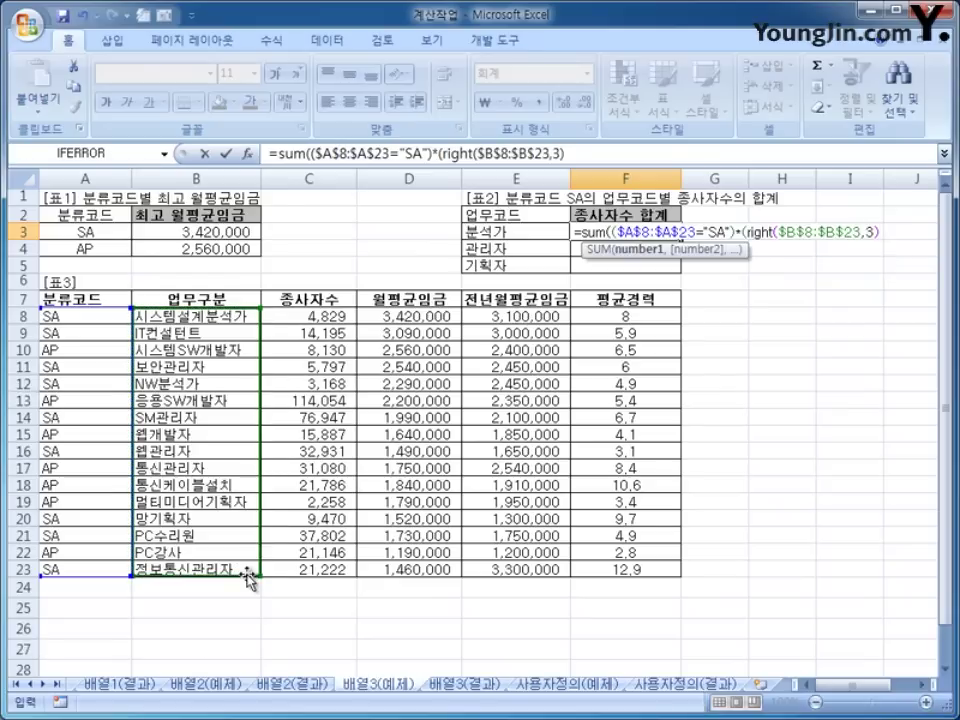
# Compare the extracted text in F3 with $E3, fixing only the column, then close the condition and add a multiplication sign
pyautogui.write('=')
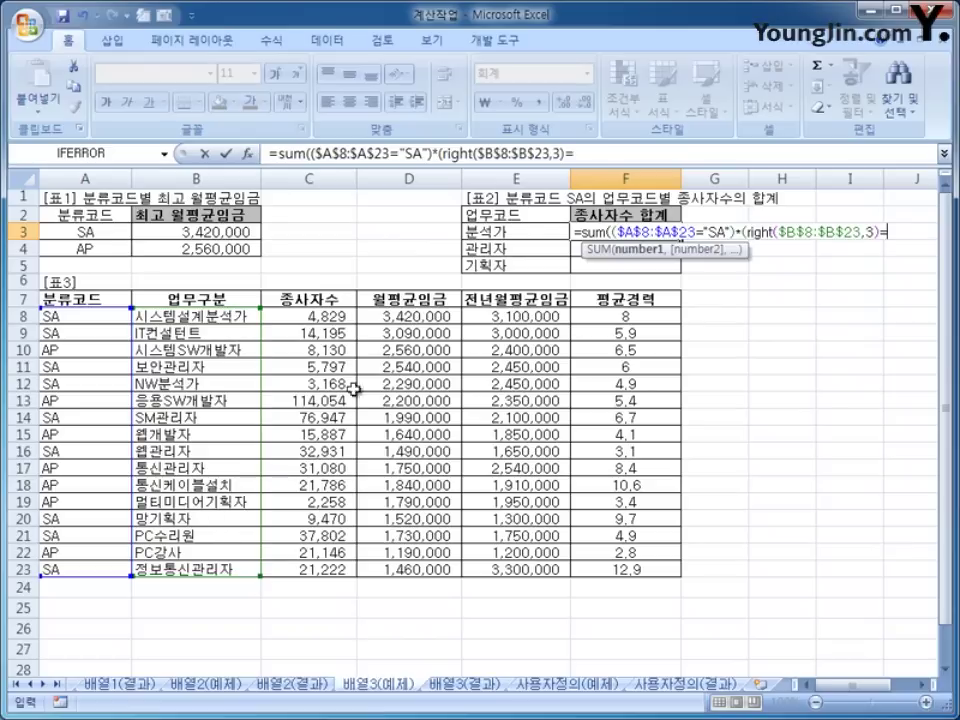
pyautogui.click(496, 234)
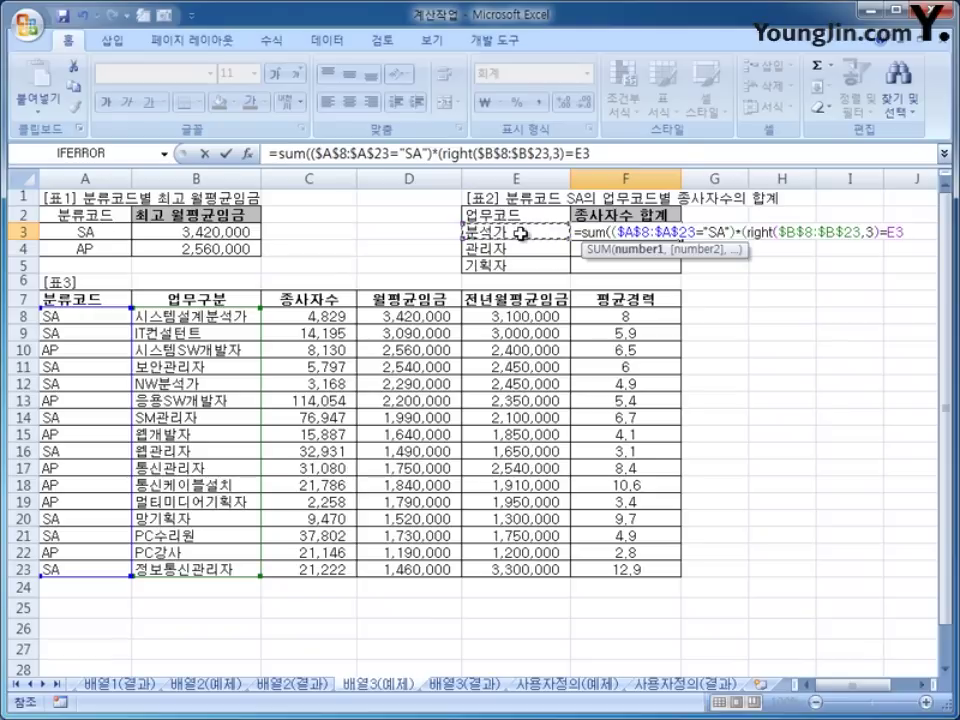
pyautogui.click(575, 153)
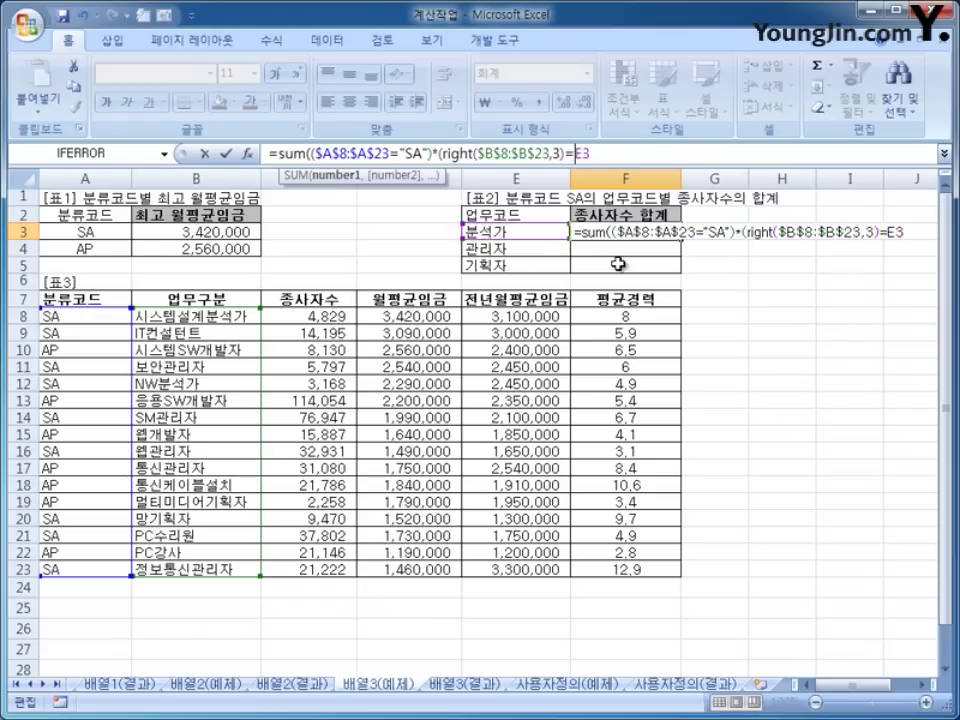
pyautogui.write('$')
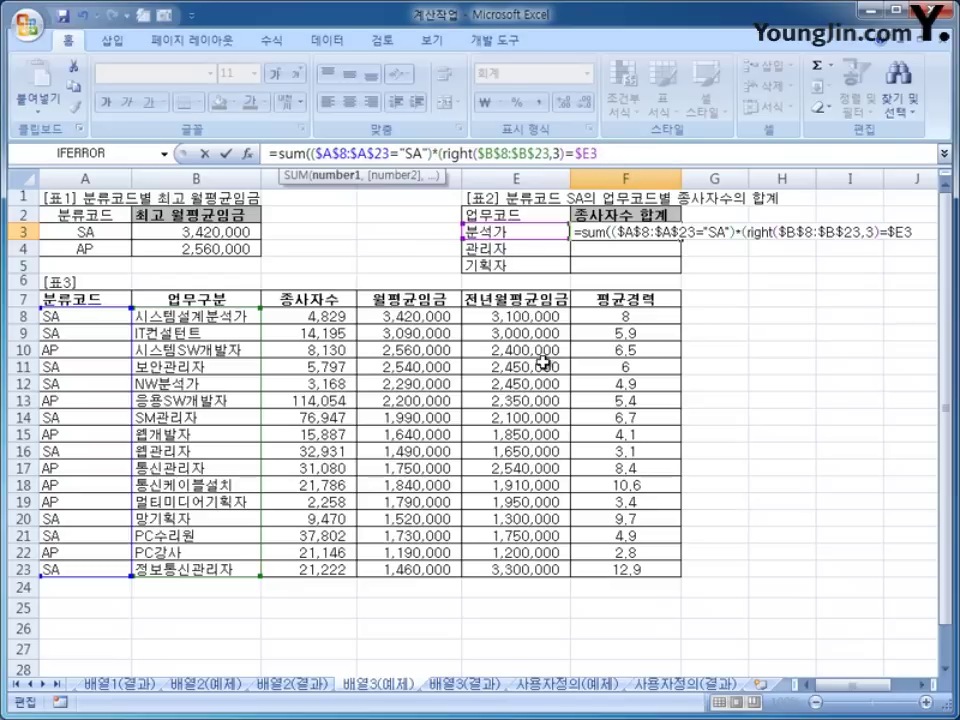
pyautogui.write(')*')
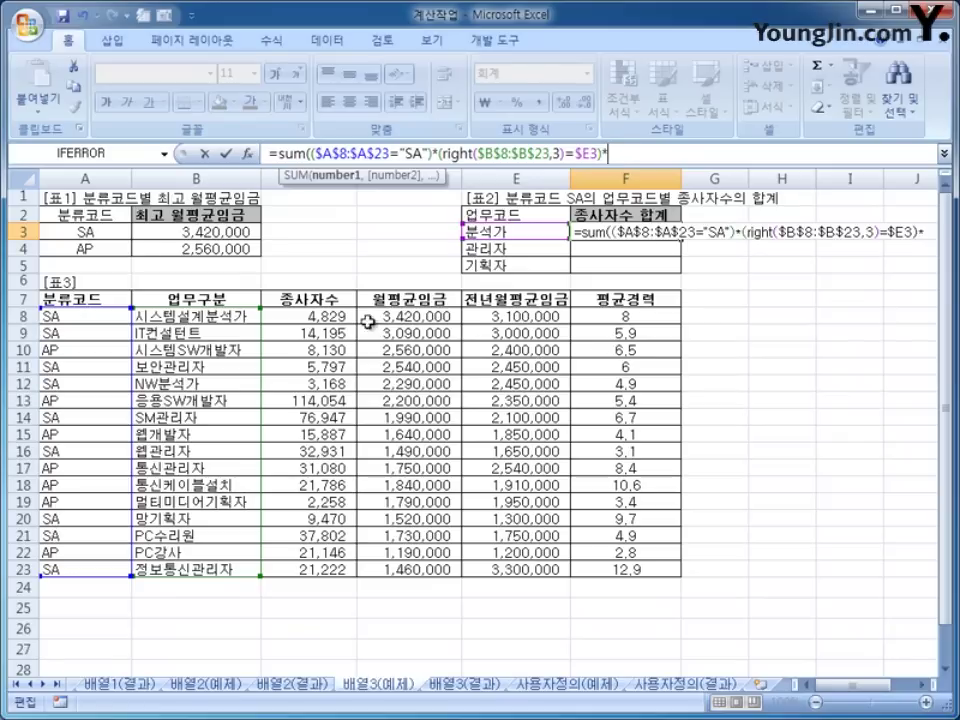
# Multiply the F3 conditions by the absolute 종사자수 range $C$8:$C$23 and enter the sum as an array formula
pyautogui.moveTo(338, 318); pyautogui.dragTo(338, 571)
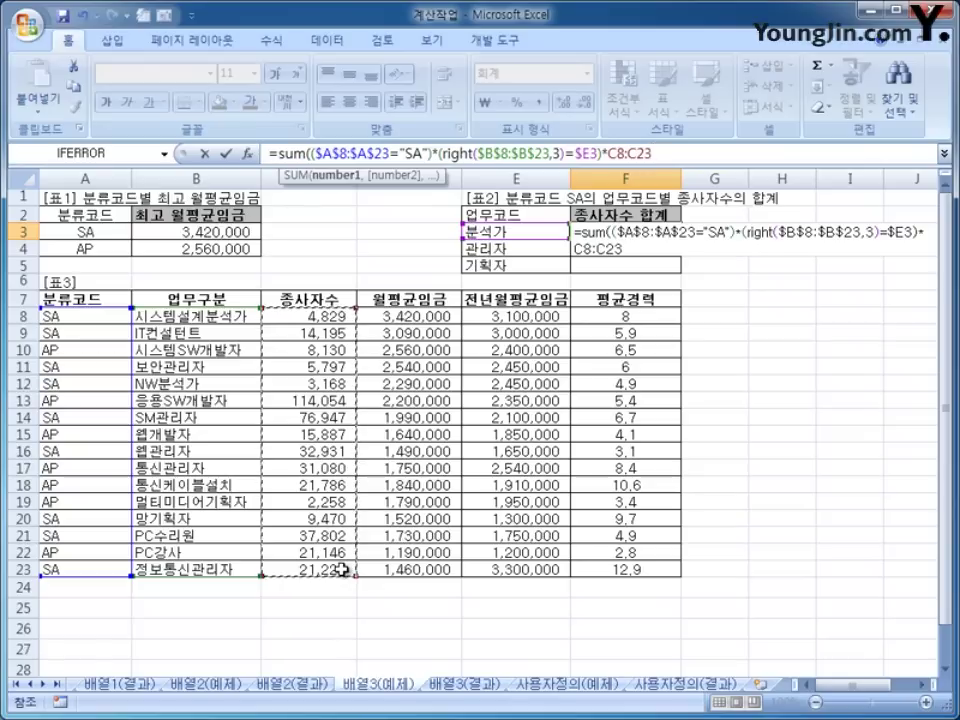
pyautogui.press('F4')
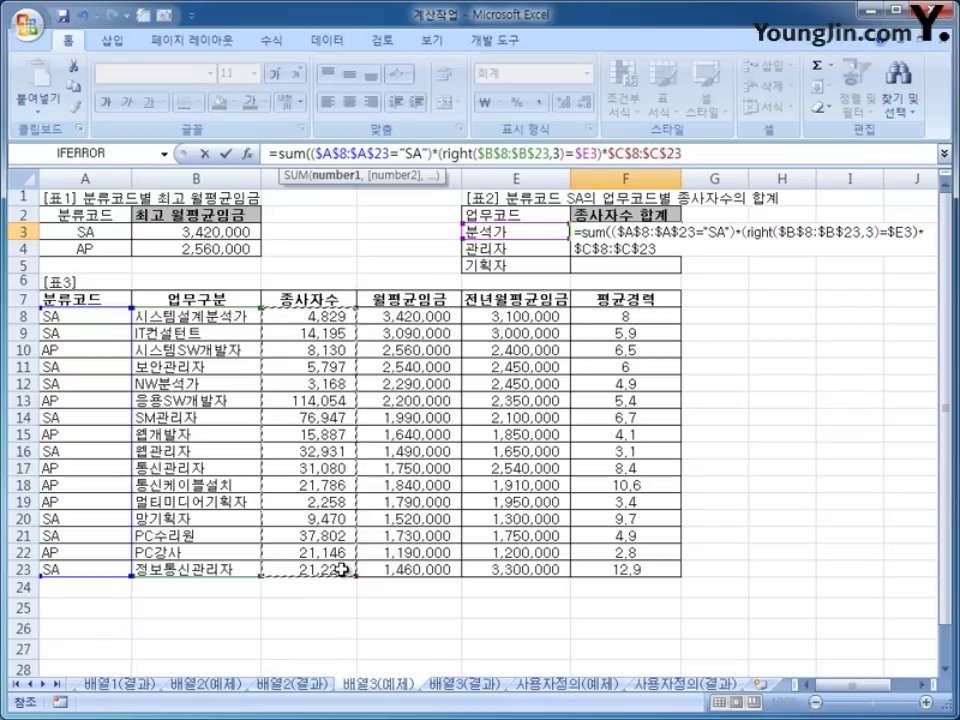
pyautogui.write(')')
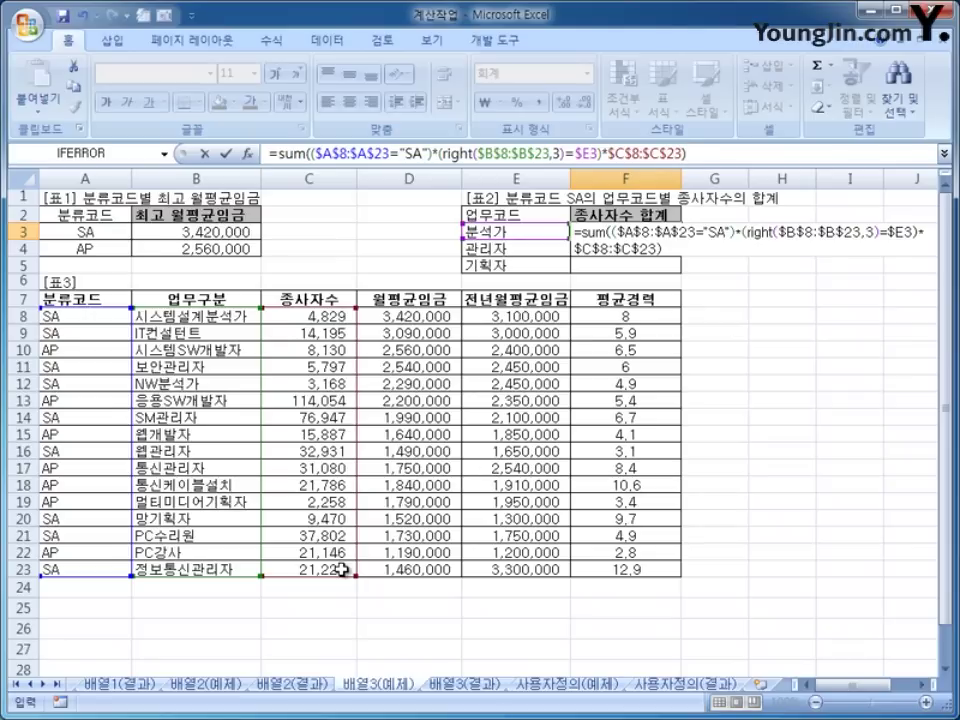
pyautogui.hotkey('ctrl', 'shift', 'Return')
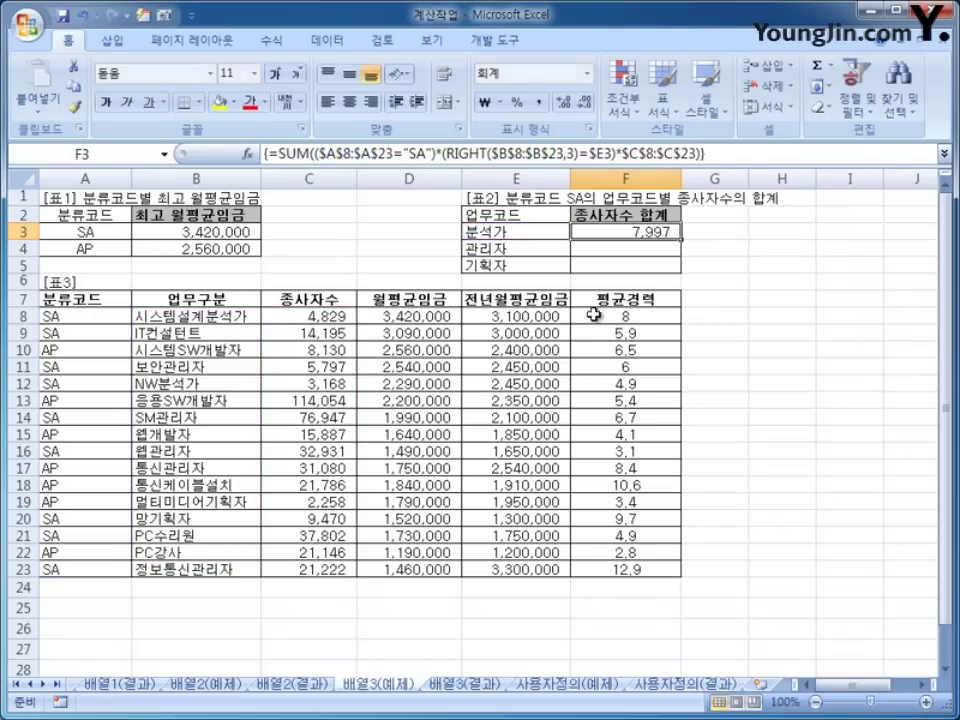
# Fill the F3 sum formula down to F5 in 표2 and check the copied formula against the original
pyautogui.moveTo(680, 240); pyautogui.dragTo(679, 270)
pyautogui.click(660, 266)
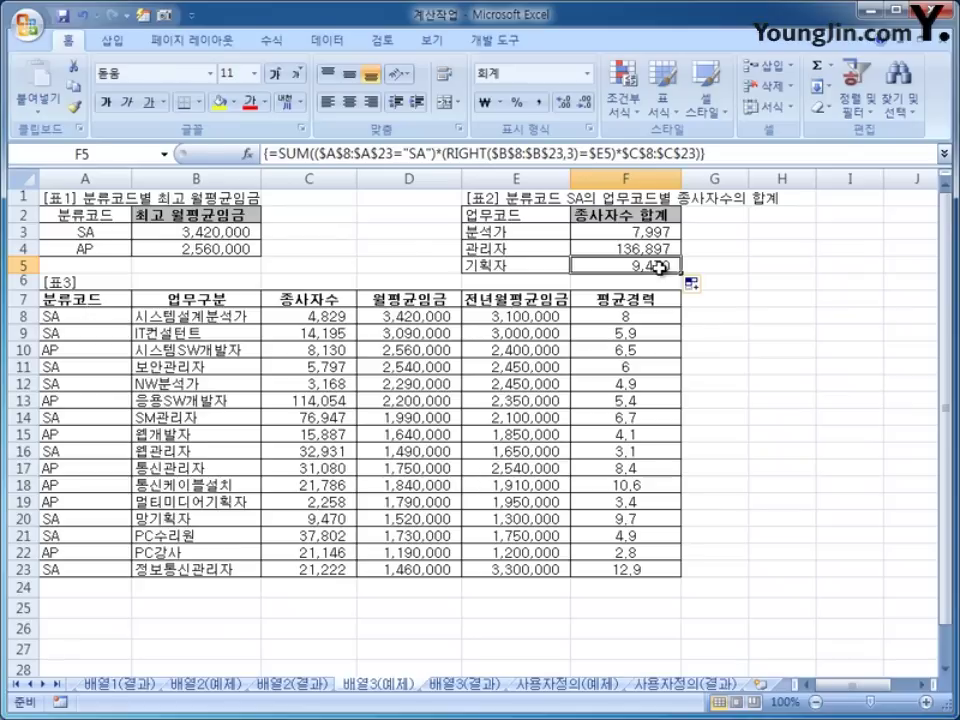
pyautogui.click(648, 234)
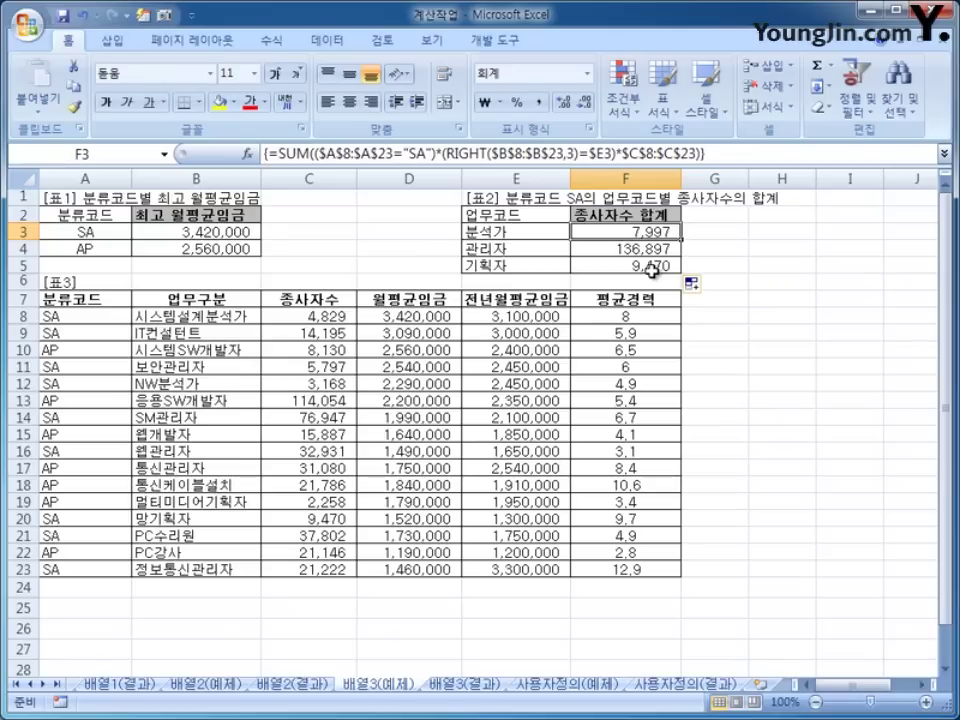
pyautogui.click(652, 268)
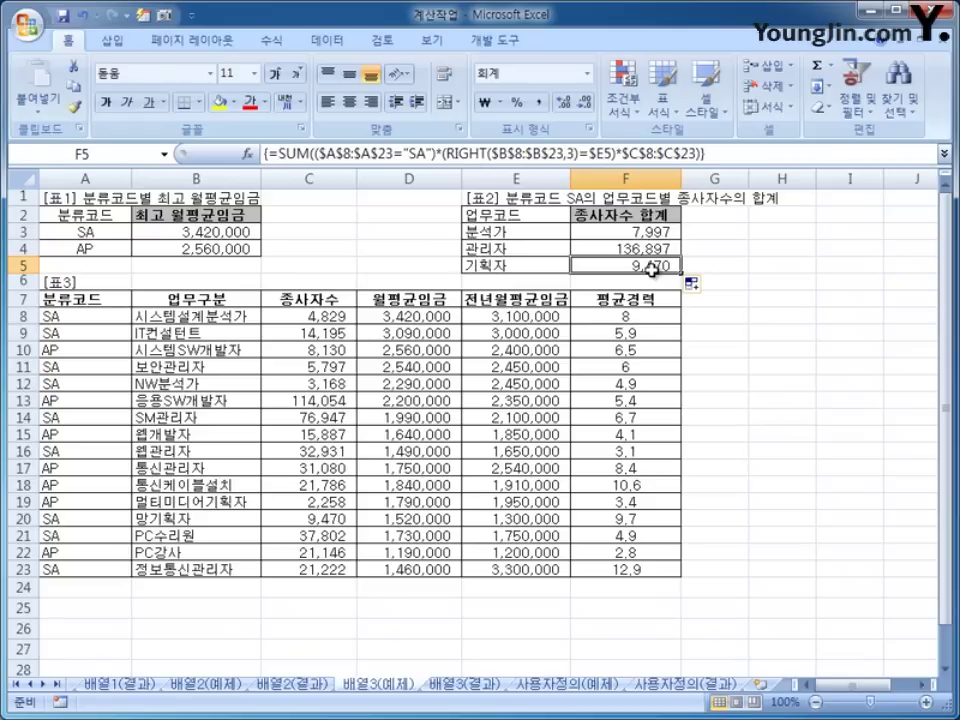